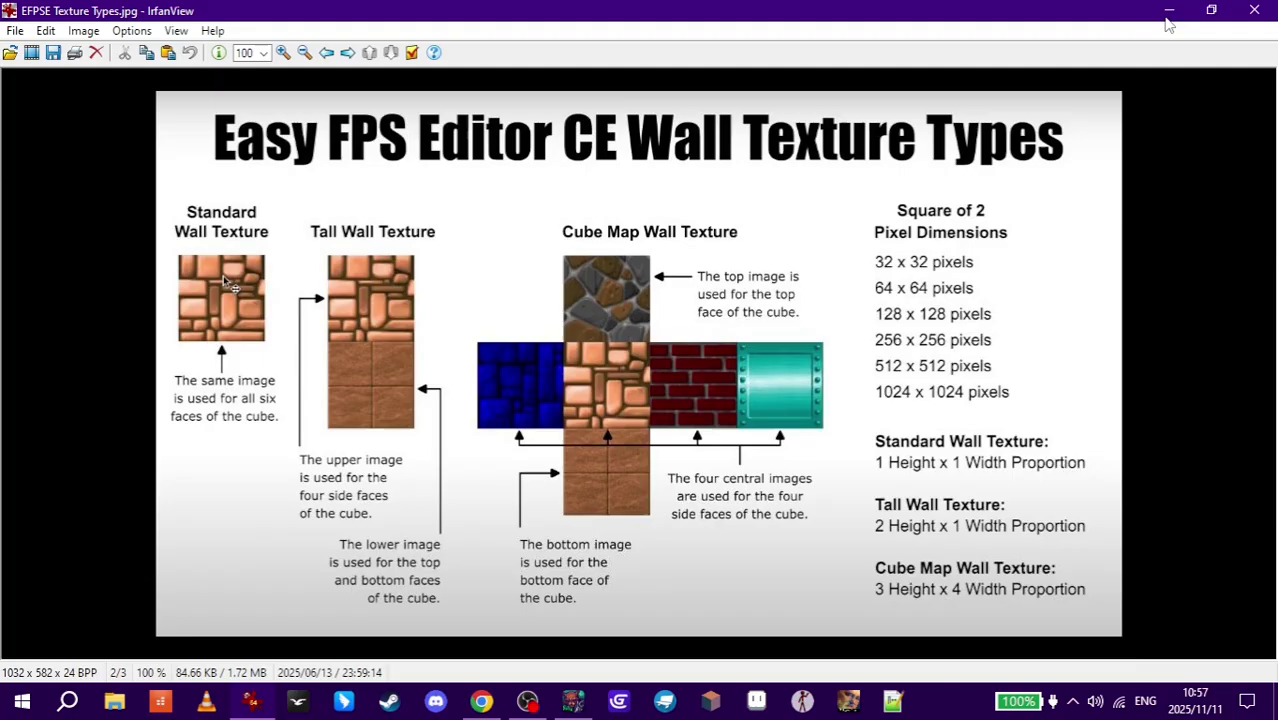
Step: Check the dungeon map's second floor, then bring the EFPSE Texture Types chart back up
{"action": "left_click", "coordinate": [1169, 10]}
{"action": "left_click", "coordinate": [366, 85]}
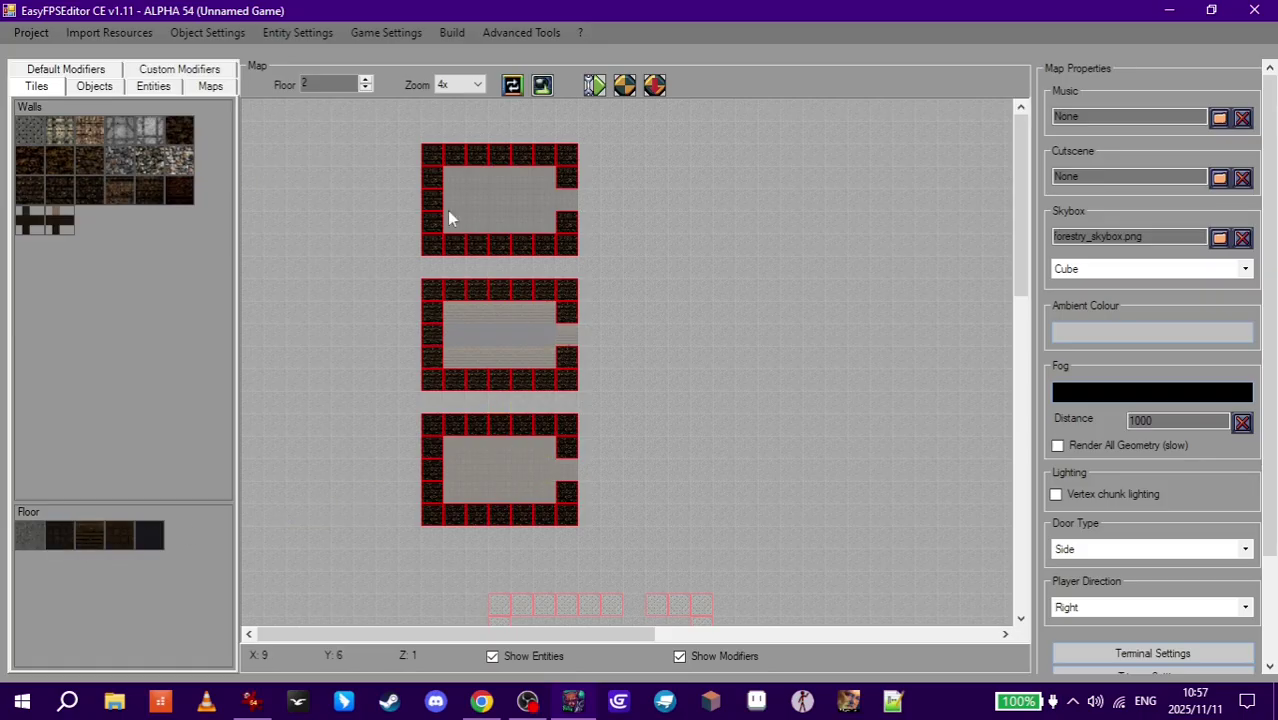
{"action": "left_click", "coordinate": [255, 700]}
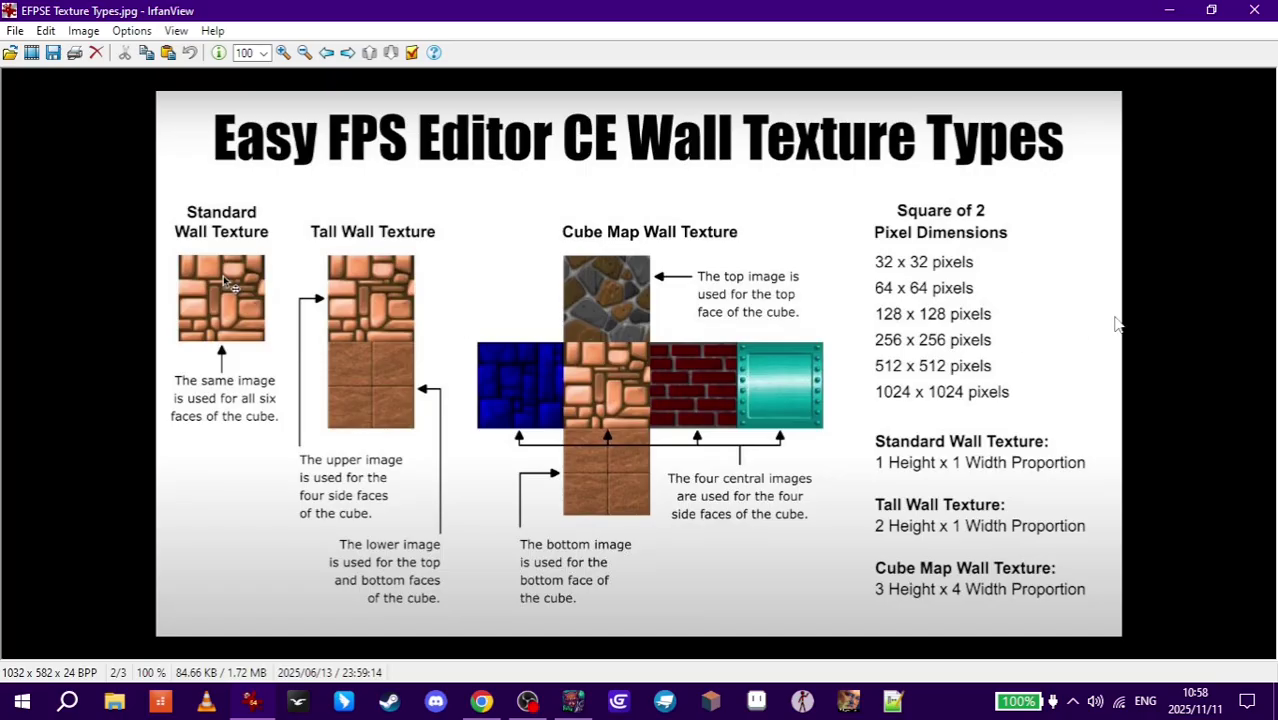
Step: Back on floor 1, pick the grey stone wall tile and the tallest step tile
{"action": "key", "text": "alt+Tab"}
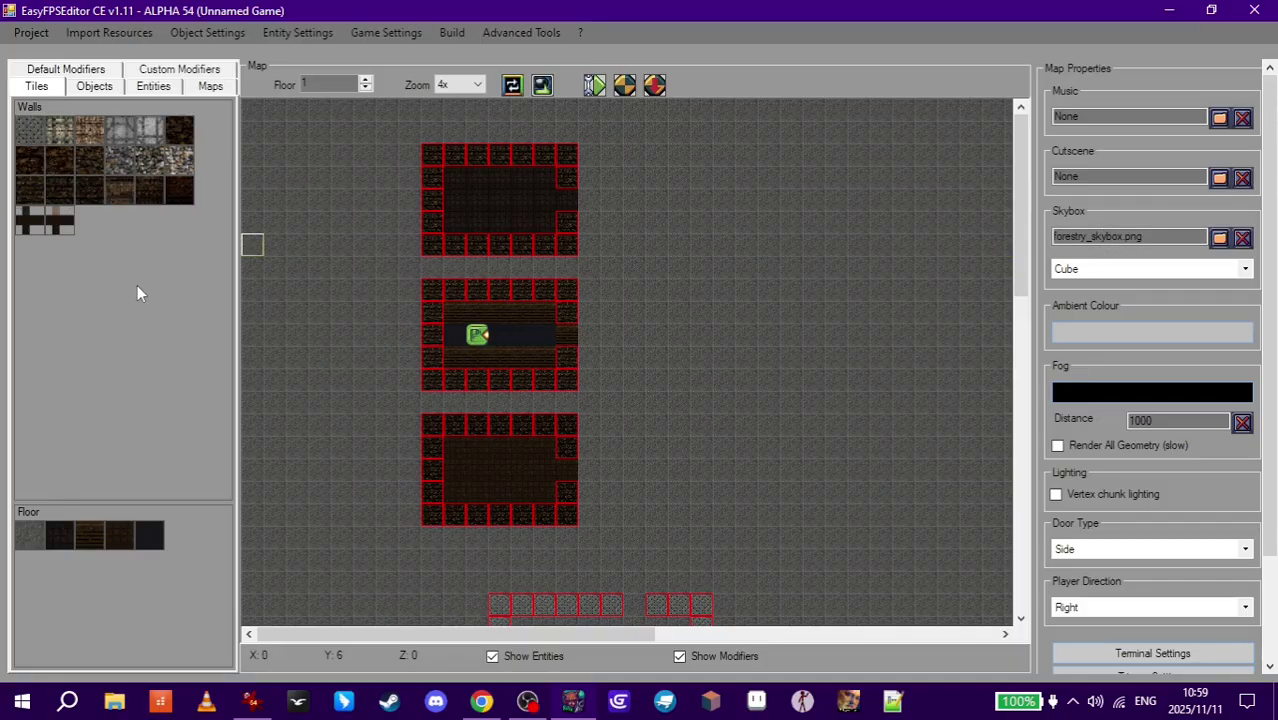
{"action": "left_click", "coordinate": [183, 180]}
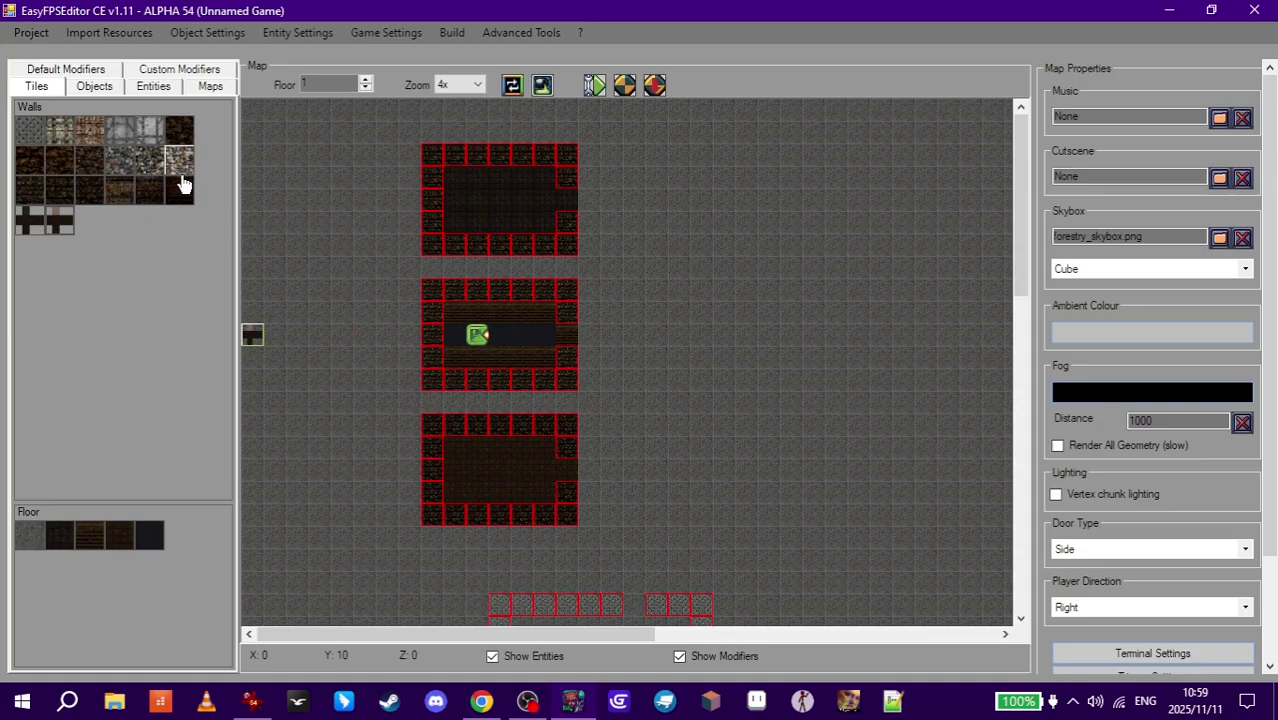
{"action": "left_click", "coordinate": [35, 143]}
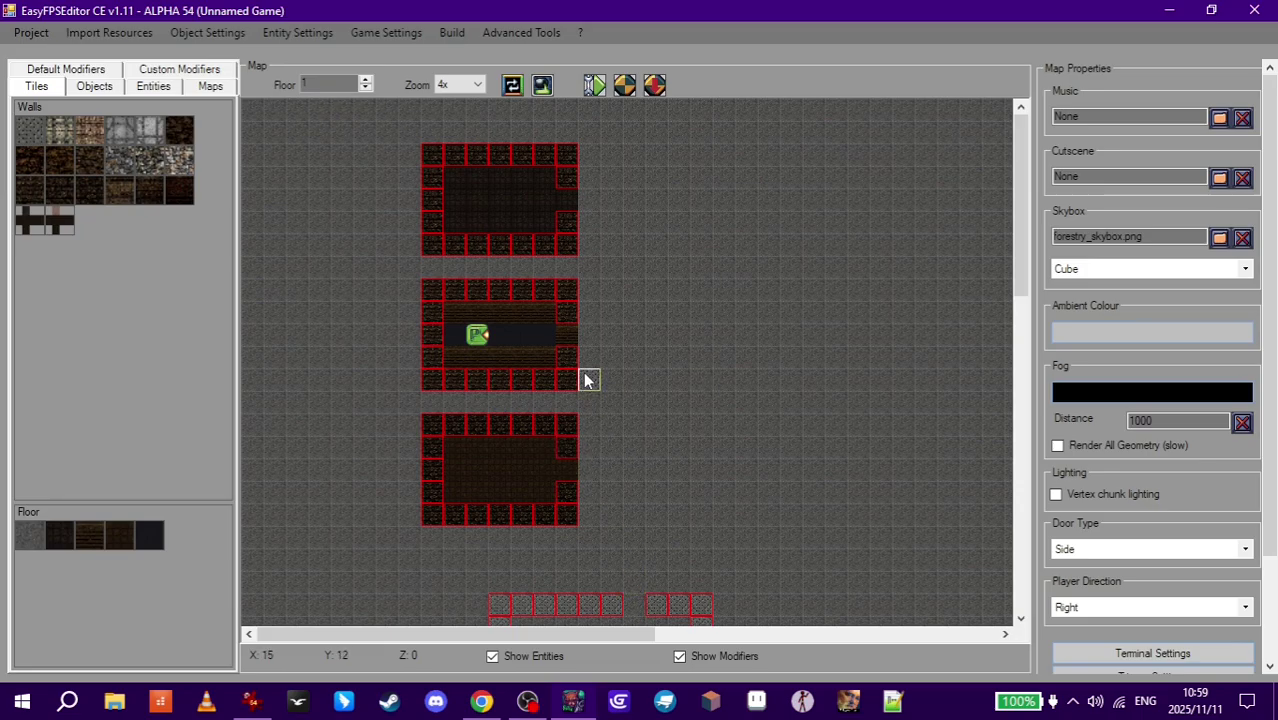
{"action": "left_click", "coordinate": [366, 80]}
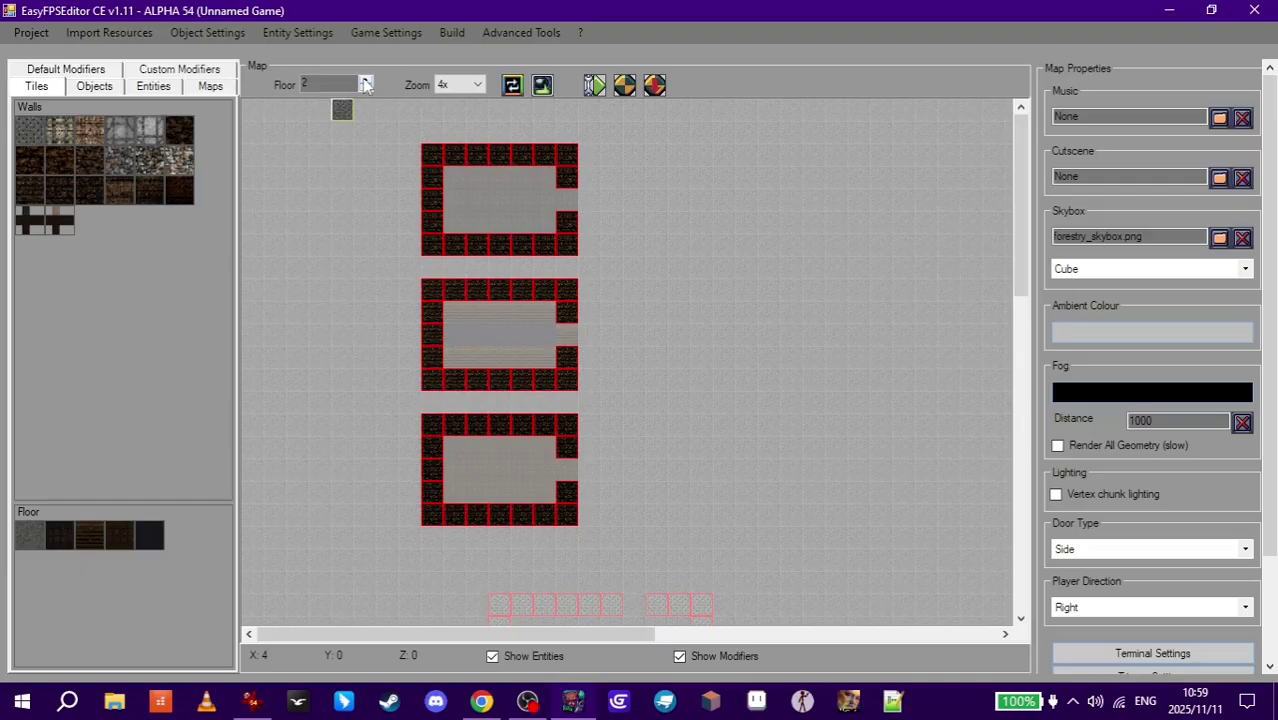
{"action": "left_click", "coordinate": [366, 89]}
{"action": "left_click", "coordinate": [194, 128]}
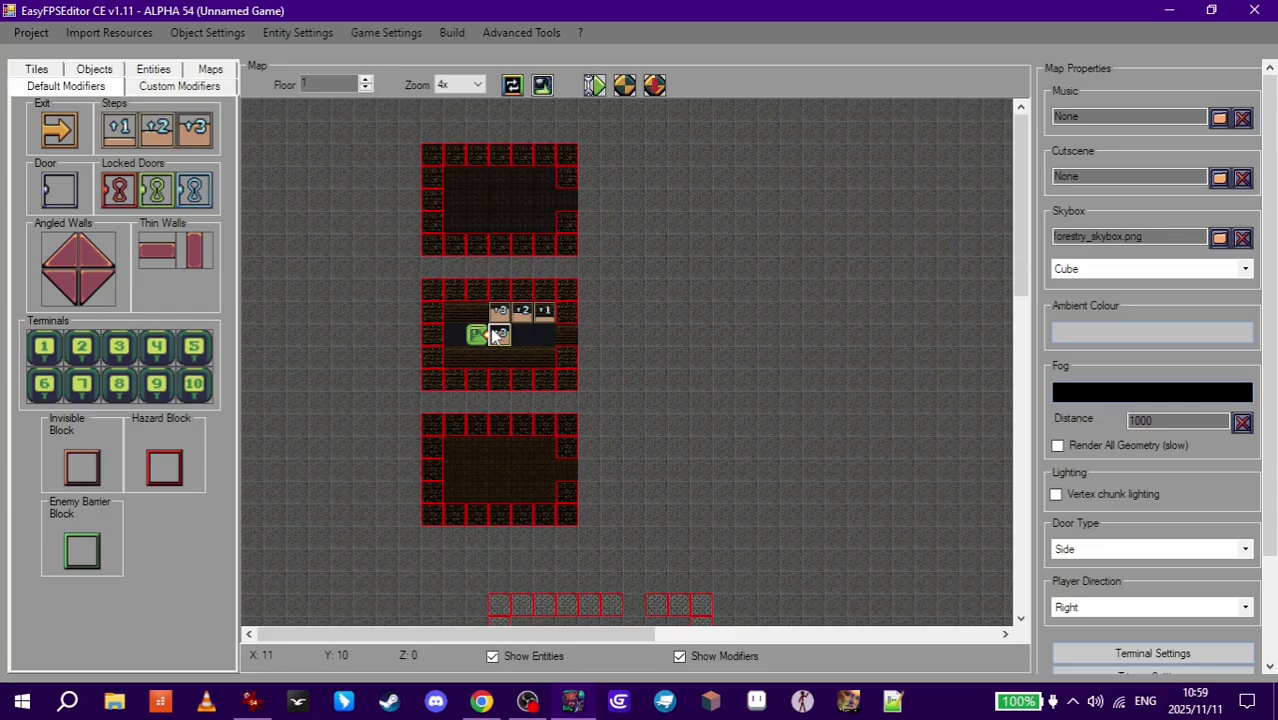
Step: Area-fill the middle room's upper floor on floor 2, then return to floor 1
{"action": "left_click", "coordinate": [490, 327]}
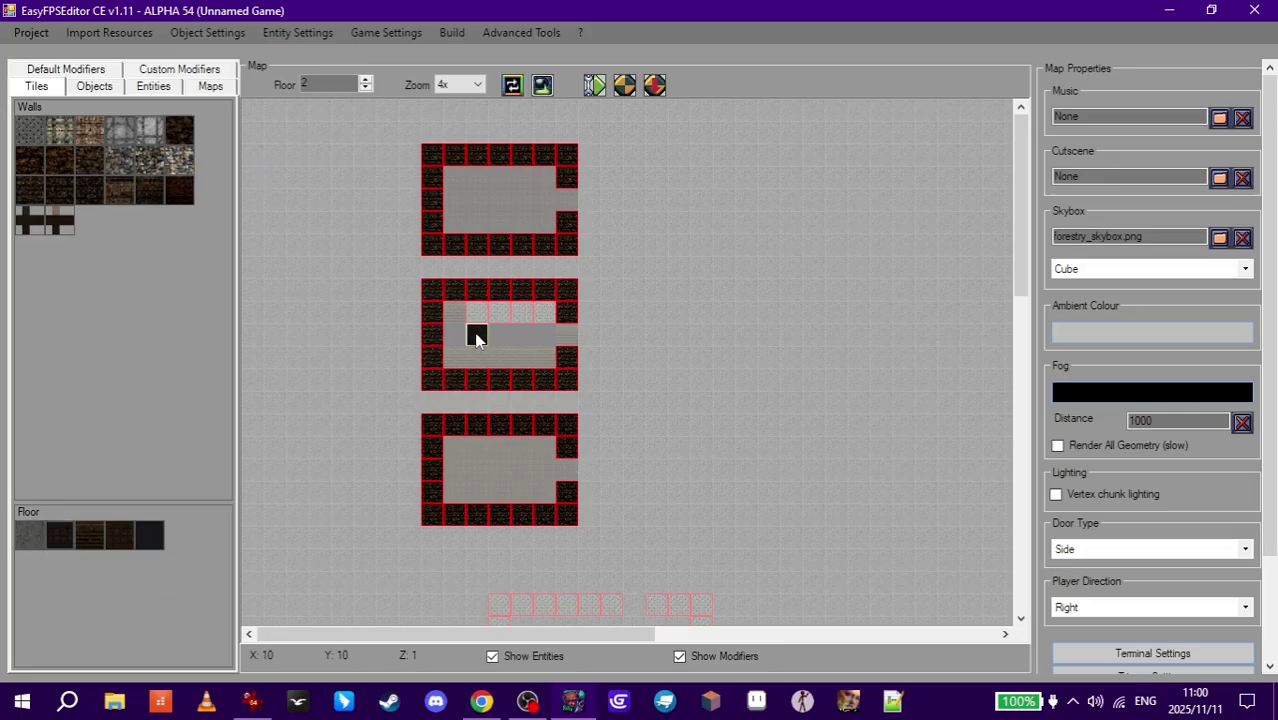
{"action": "left_click_drag", "start_coordinate": [475, 338], "coordinate": [542, 363]}
{"action": "left_click", "coordinate": [365, 88]}
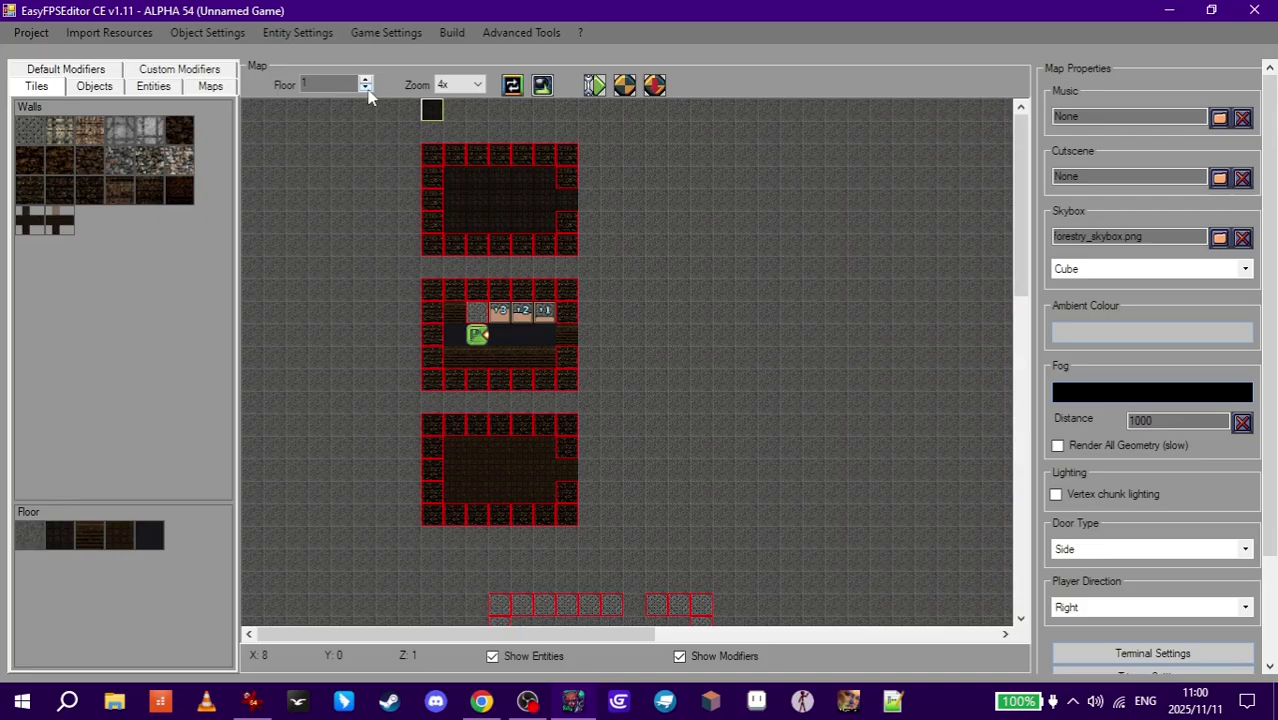
{"action": "left_click", "coordinate": [655, 88]}
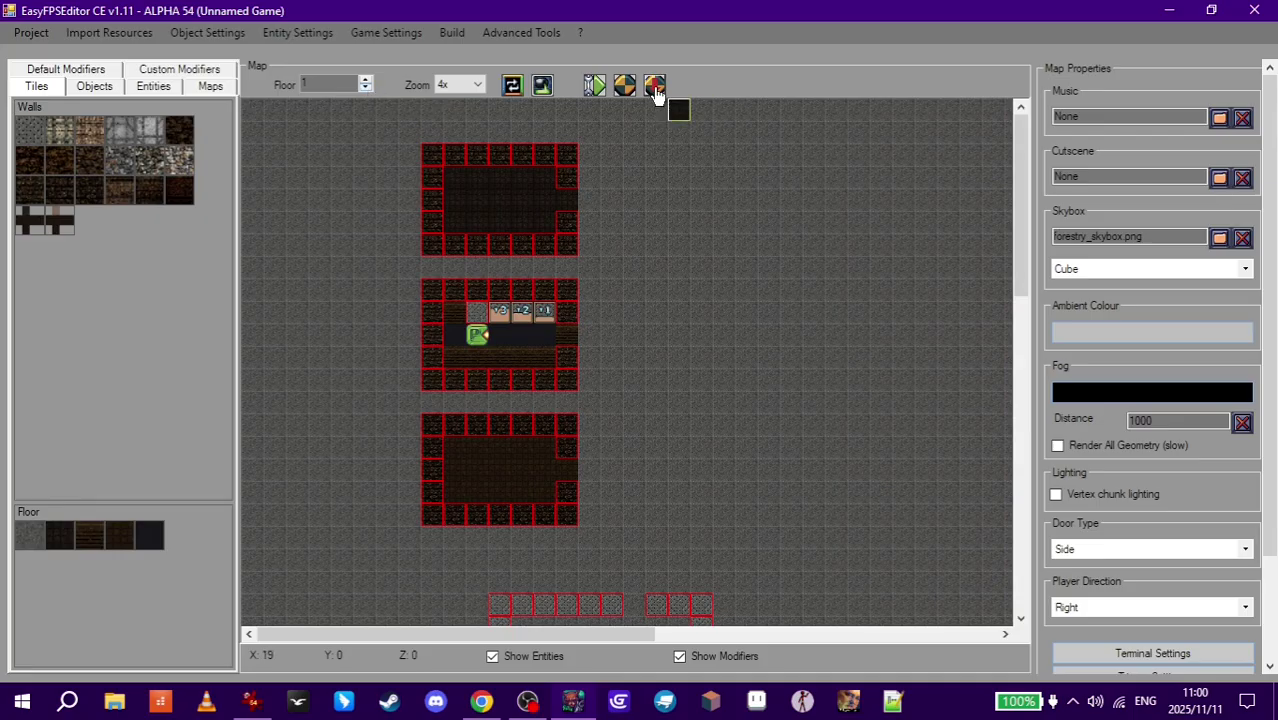
{"action": "key", "text": "w"}
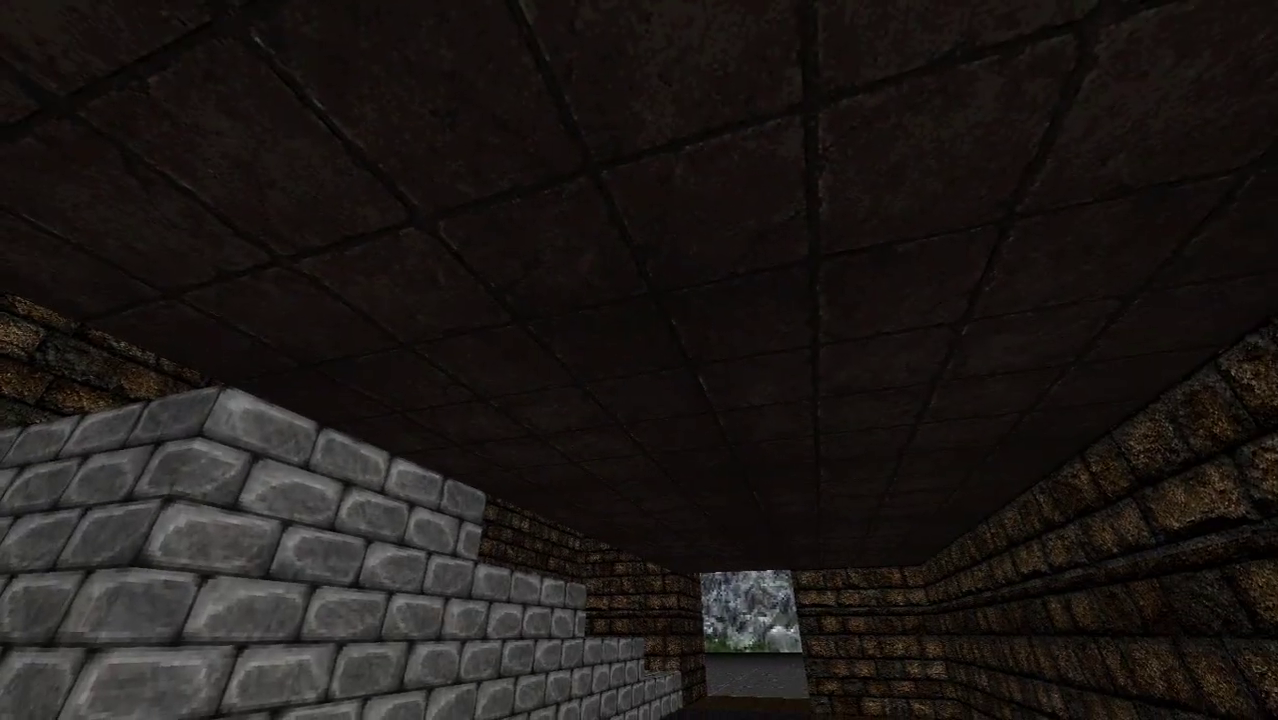
{"action": "key", "text": "w"}
{"action": "key", "text": "Right"}
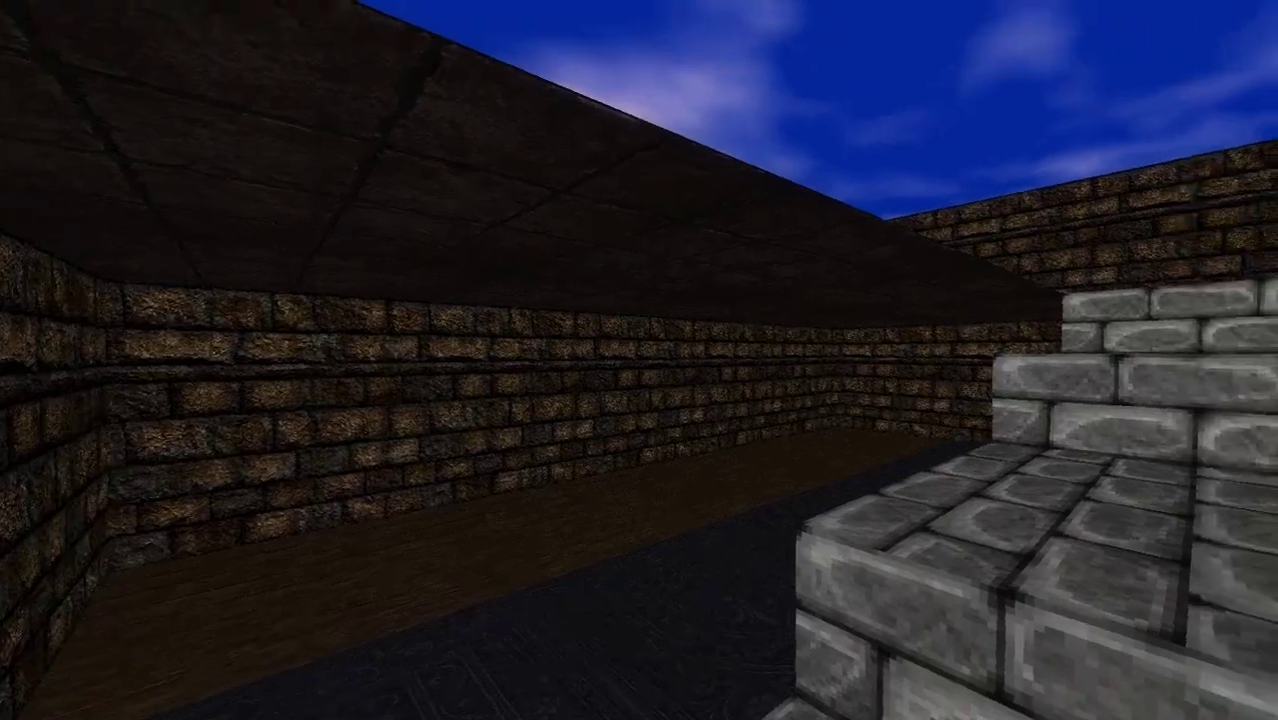
{"action": "key", "text": "w"}
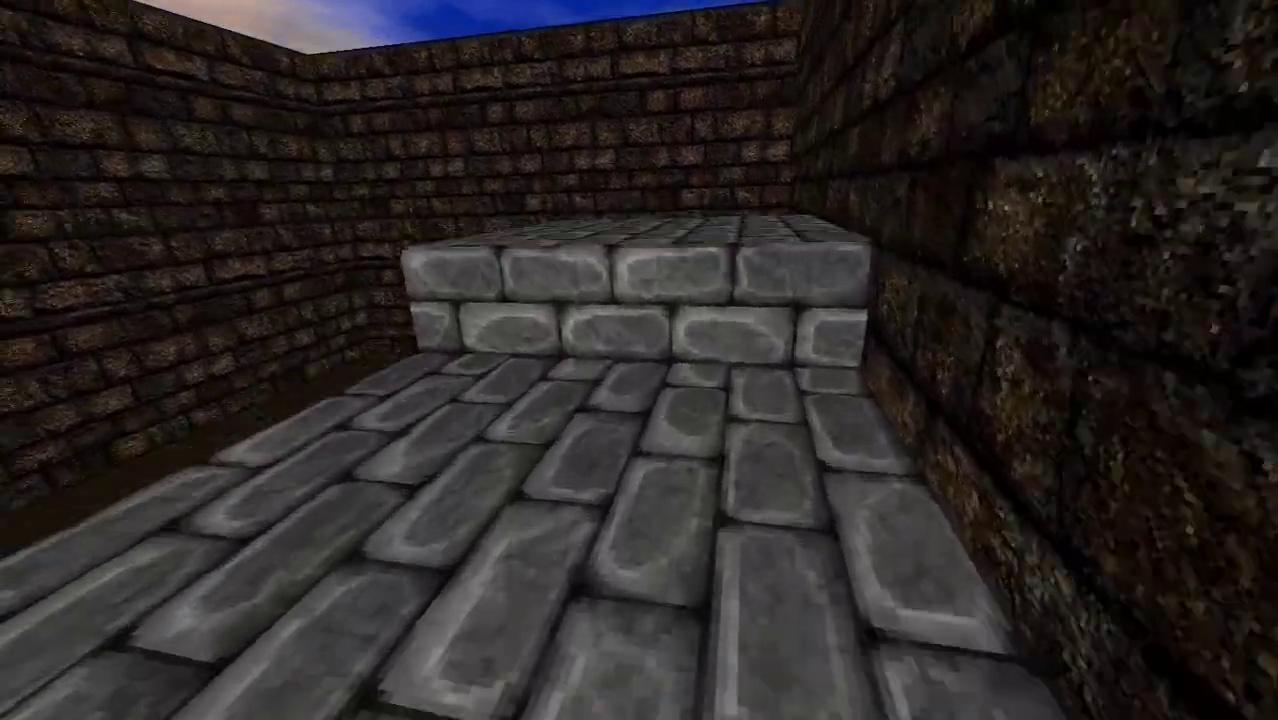
{"action": "key", "text": "Right"}
{"action": "key", "text": "Left"}
{"action": "key", "text": "w"}
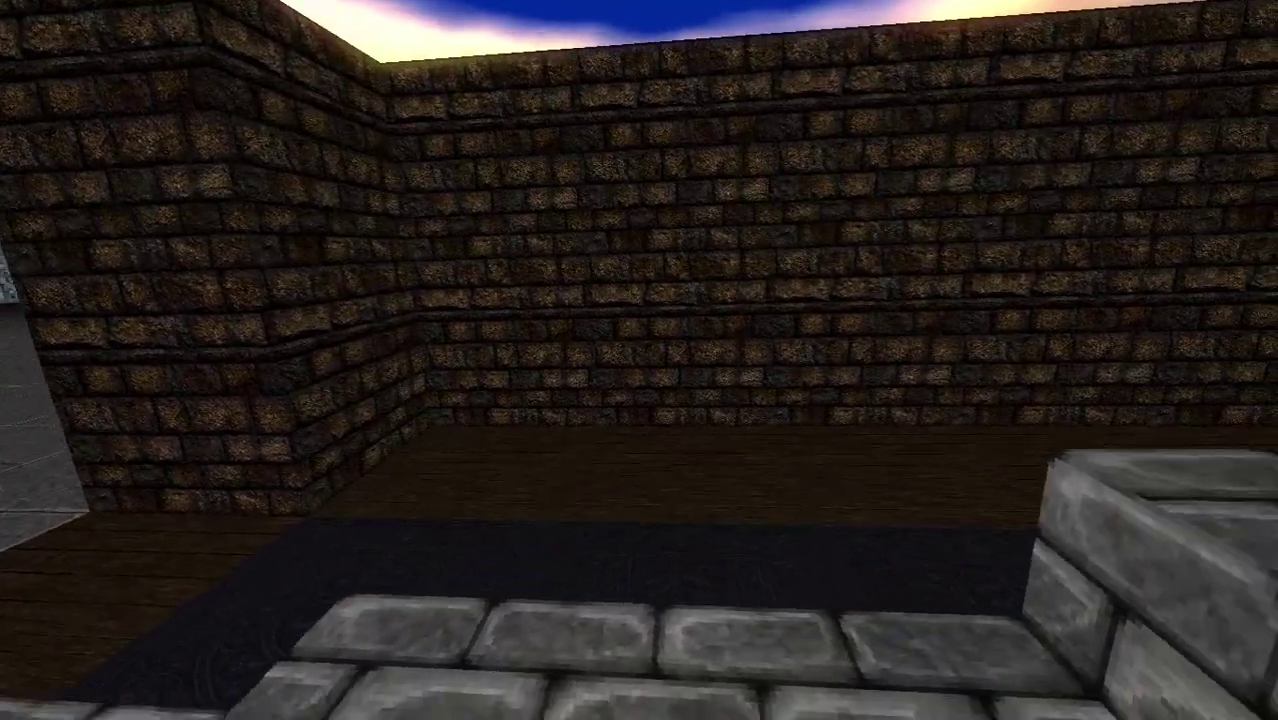
{"action": "key", "text": "Escape"}
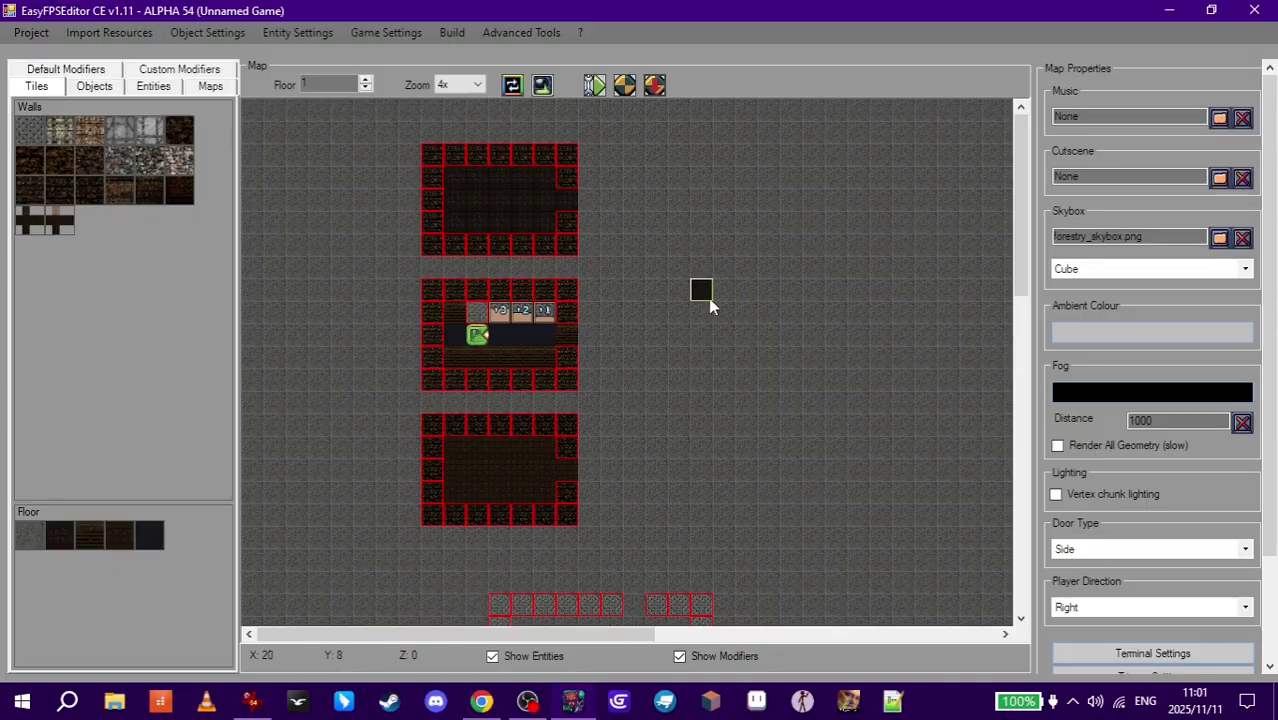
Step: Paint a 3×3 block of wall_brick_cubemap tiles in the empty area right of the rooms
{"action": "left_click", "coordinate": [365, 81]}
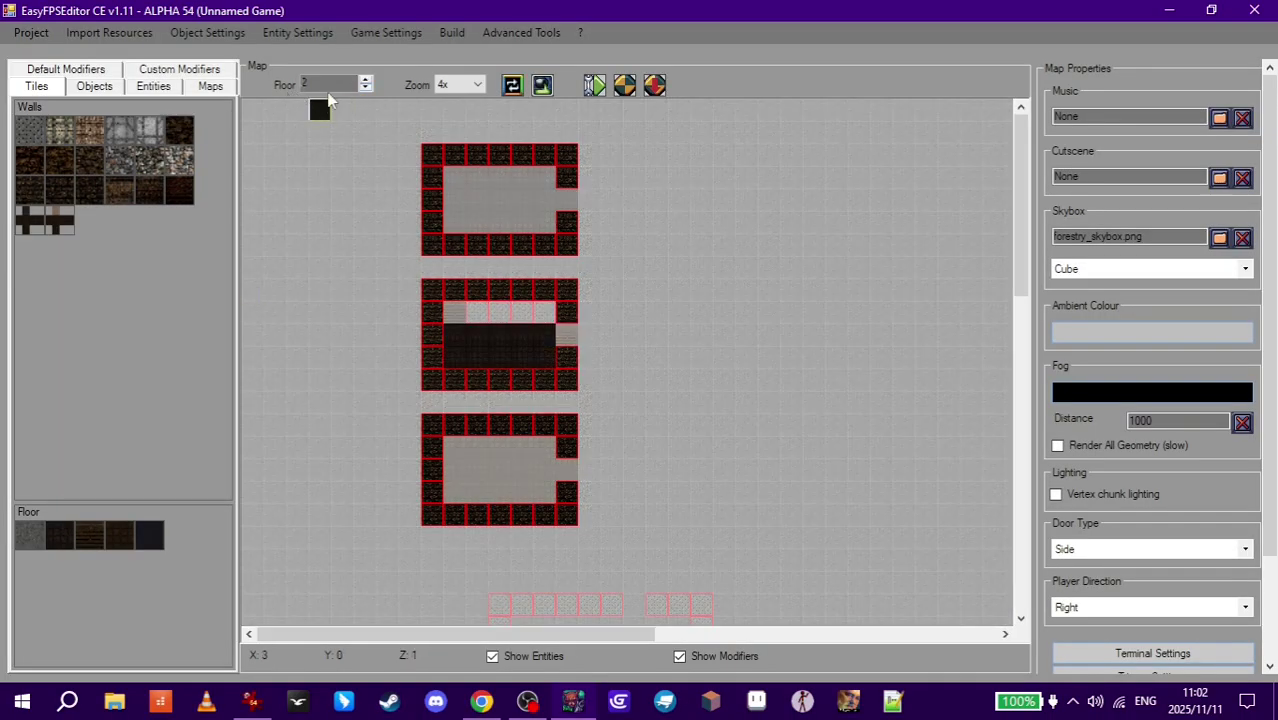
{"action": "left_click", "coordinate": [366, 88]}
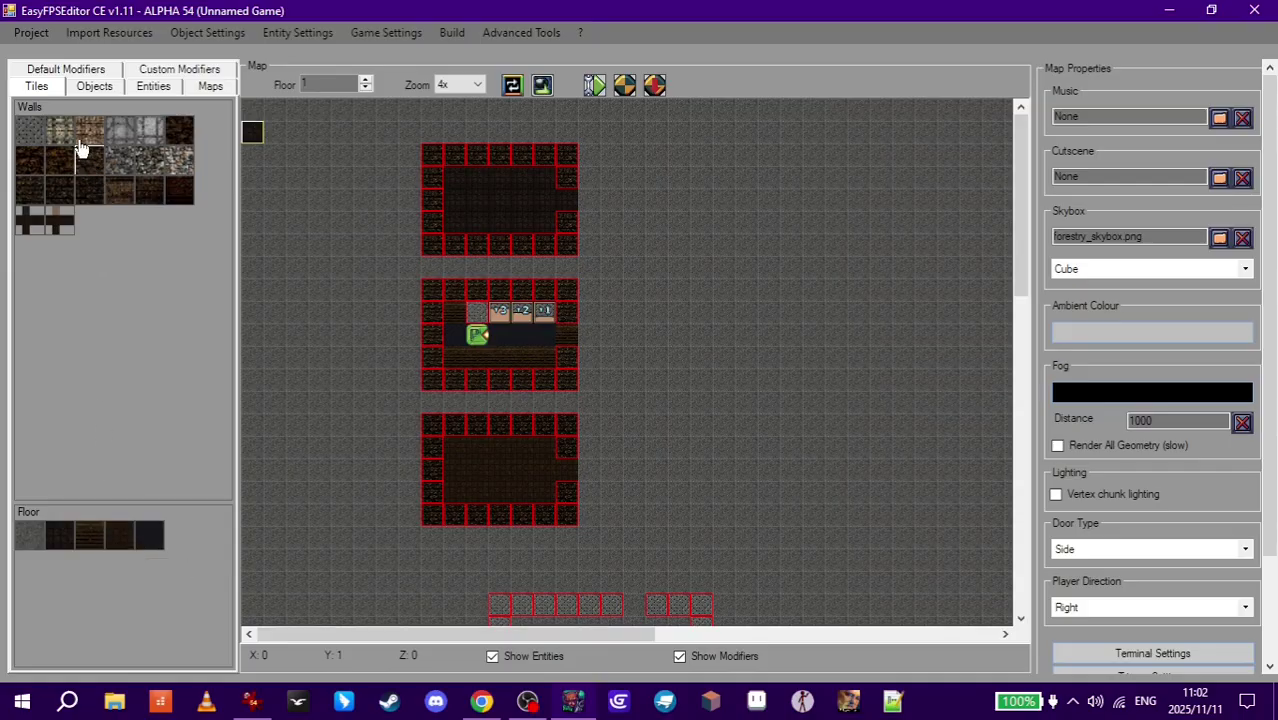
{"action": "left_click", "coordinate": [56, 220]}
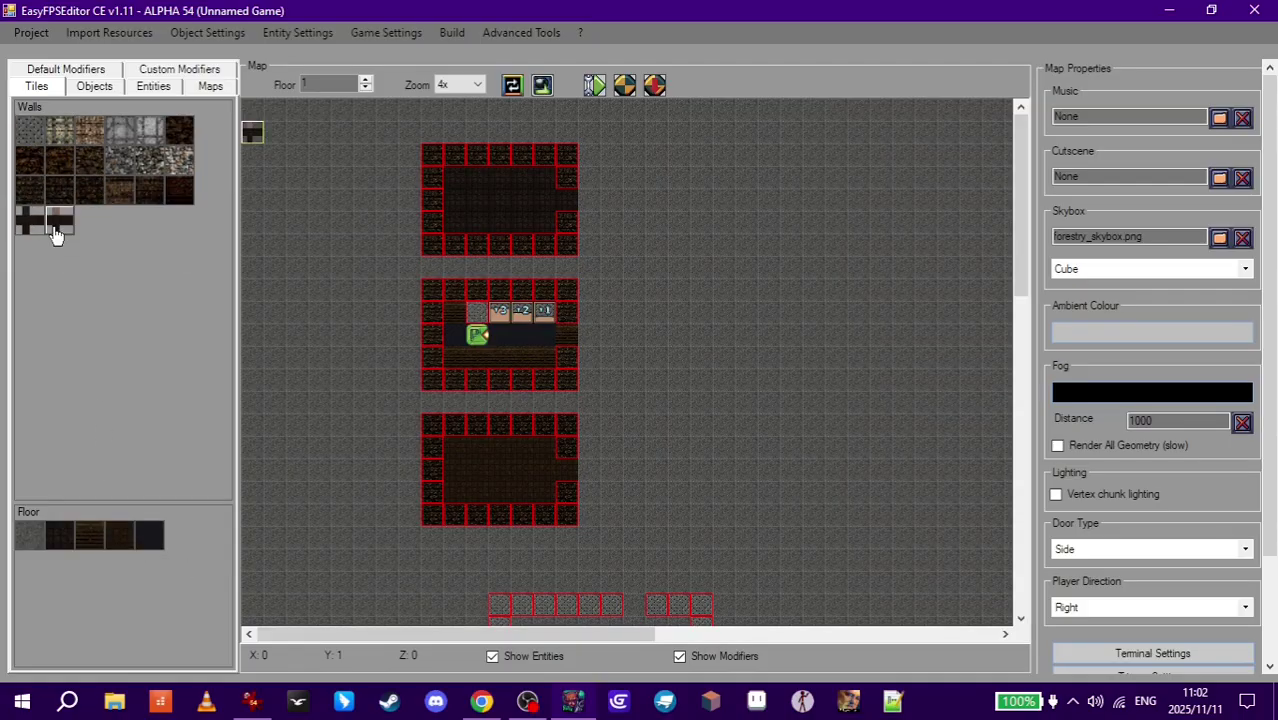
{"action": "mouse_move", "coordinate": [786, 336]}
{"action": "left_mouse_down"}
{"action": "mouse_move", "coordinate": [794, 377]}
{"action": "mouse_move", "coordinate": [839, 385]}
{"action": "mouse_move", "coordinate": [835, 336]}
{"action": "mouse_move", "coordinate": [818, 338]}
{"action": "mouse_move", "coordinate": [822, 360]}
{"action": "mouse_move", "coordinate": [783, 374]}
{"action": "left_mouse_up"}
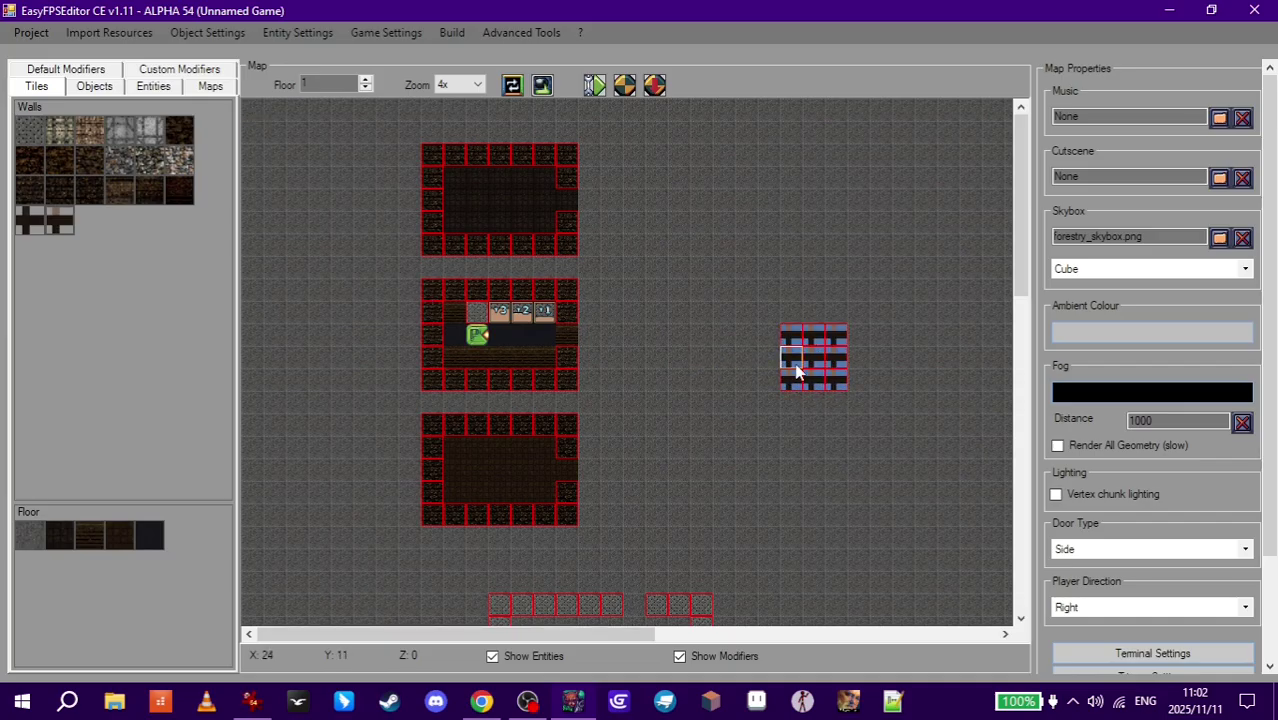
{"action": "right_click", "coordinate": [794, 366]}
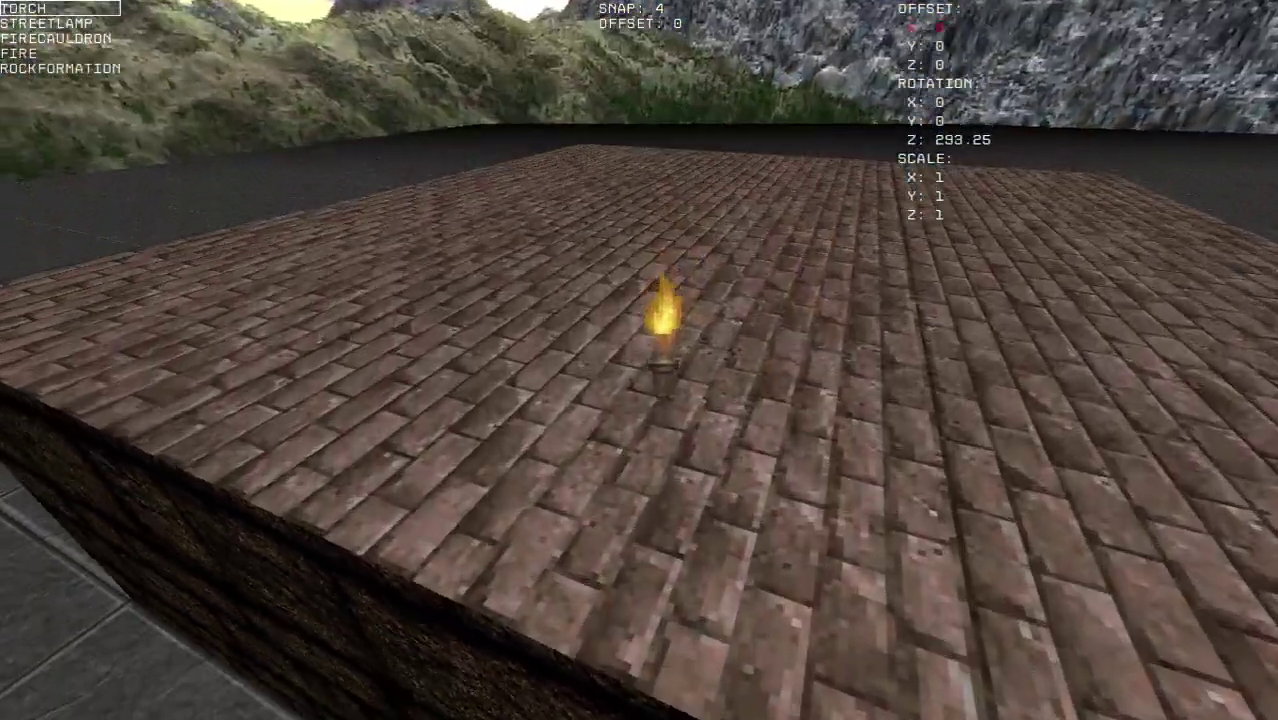
Step: Fly around the brick wall block's sides and corners in the 3D preview, then exit to the map
{"action": "key", "text": "s"}
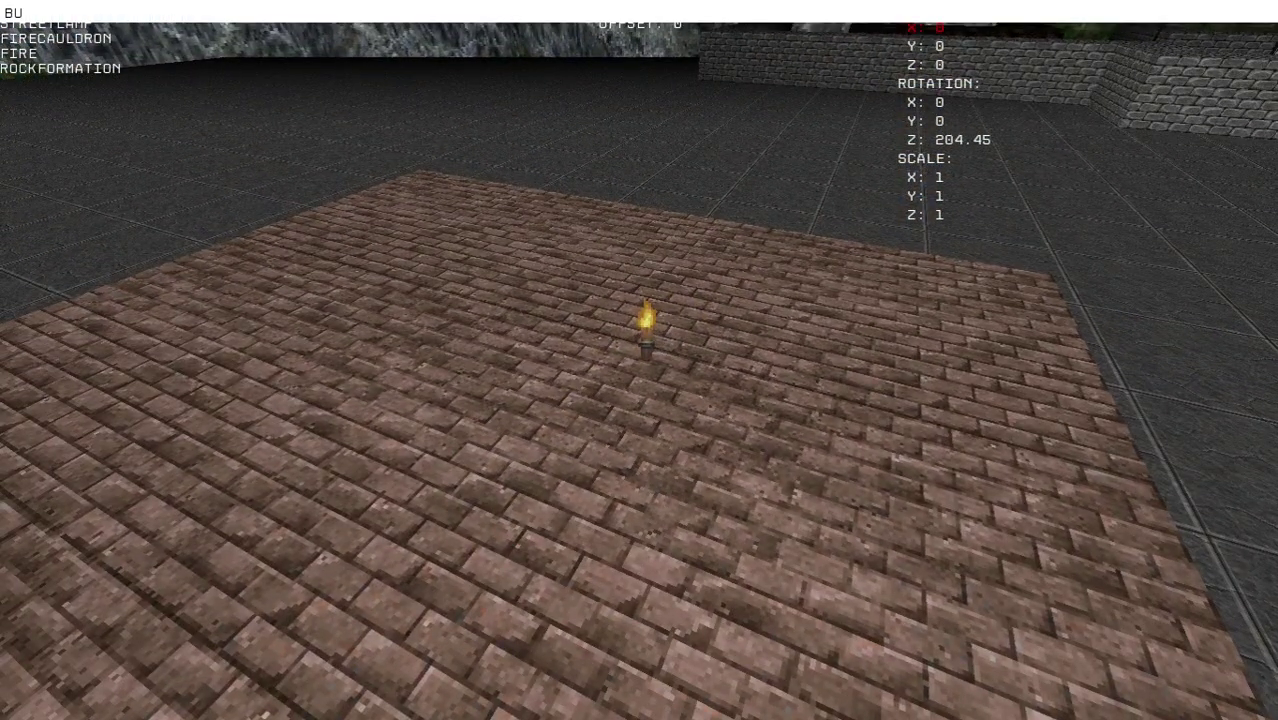
{"action": "key", "text": "Escape"}
{"action": "key", "text": "w"}
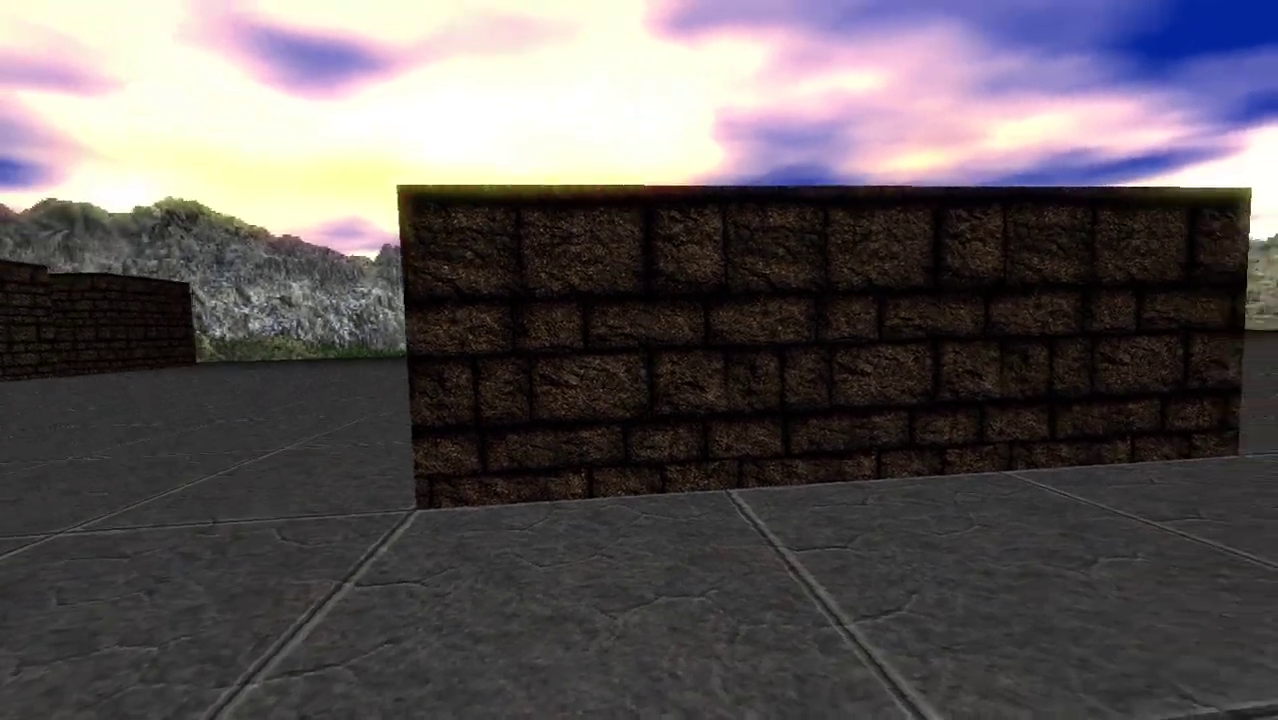
{"action": "key", "text": "w"}
{"action": "key", "text": "w"}
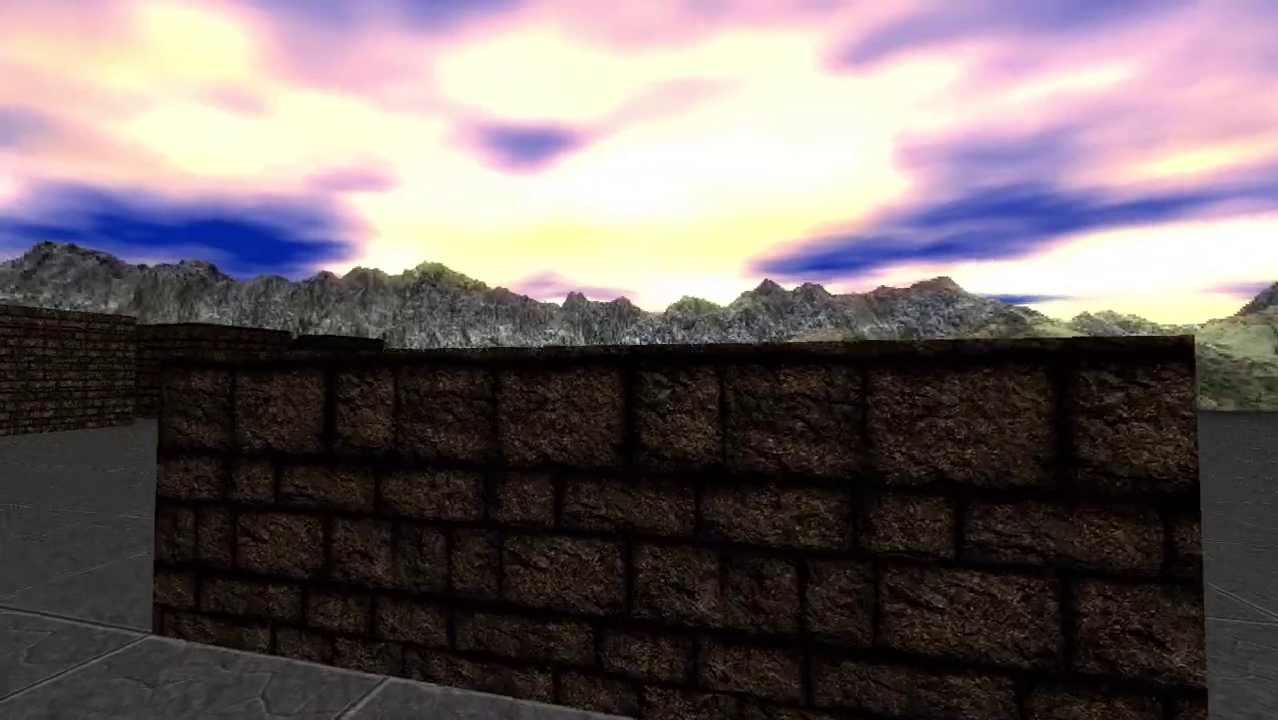
{"action": "key", "text": "s"}
{"action": "key", "text": "d"}
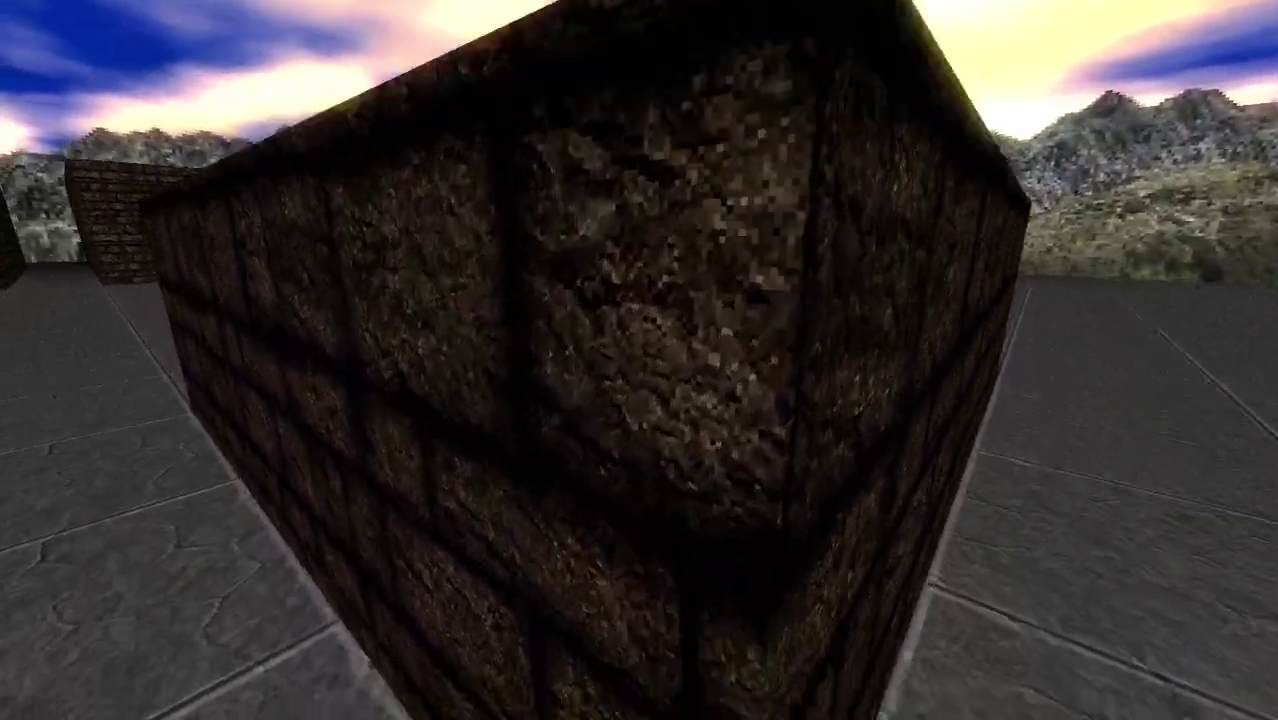
{"action": "key", "text": "s"}
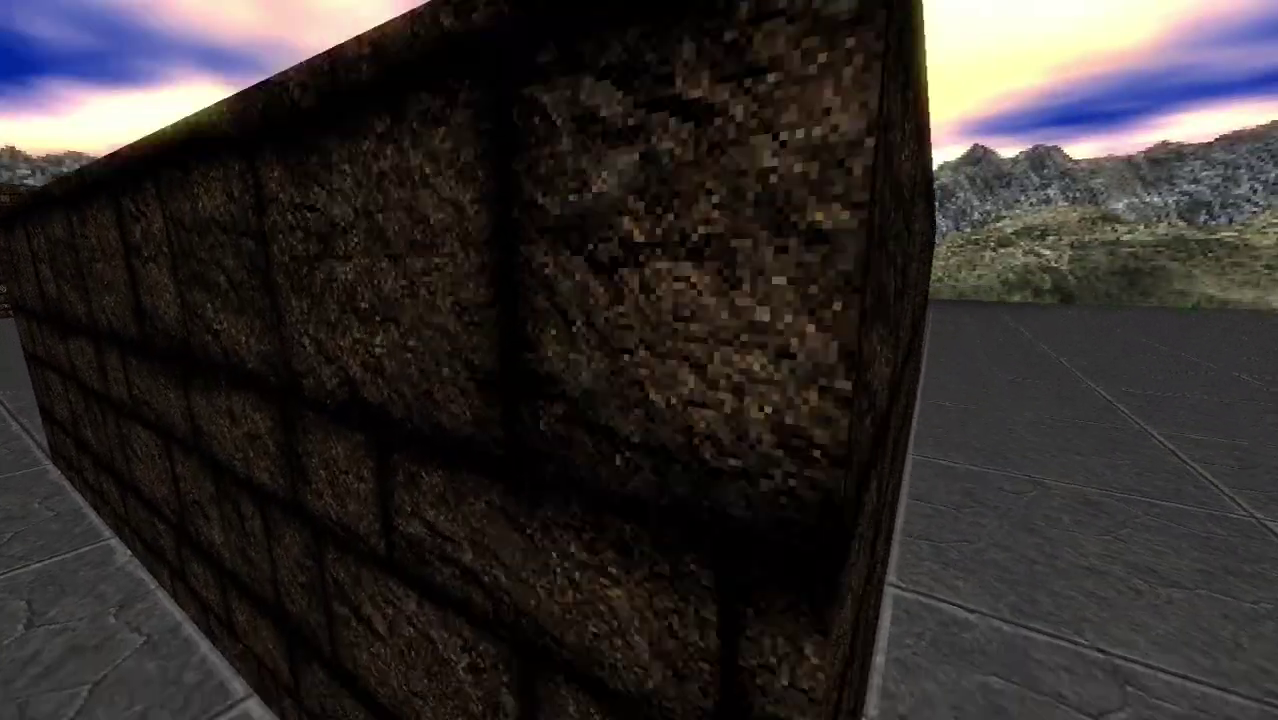
{"action": "key", "text": "Escape"}
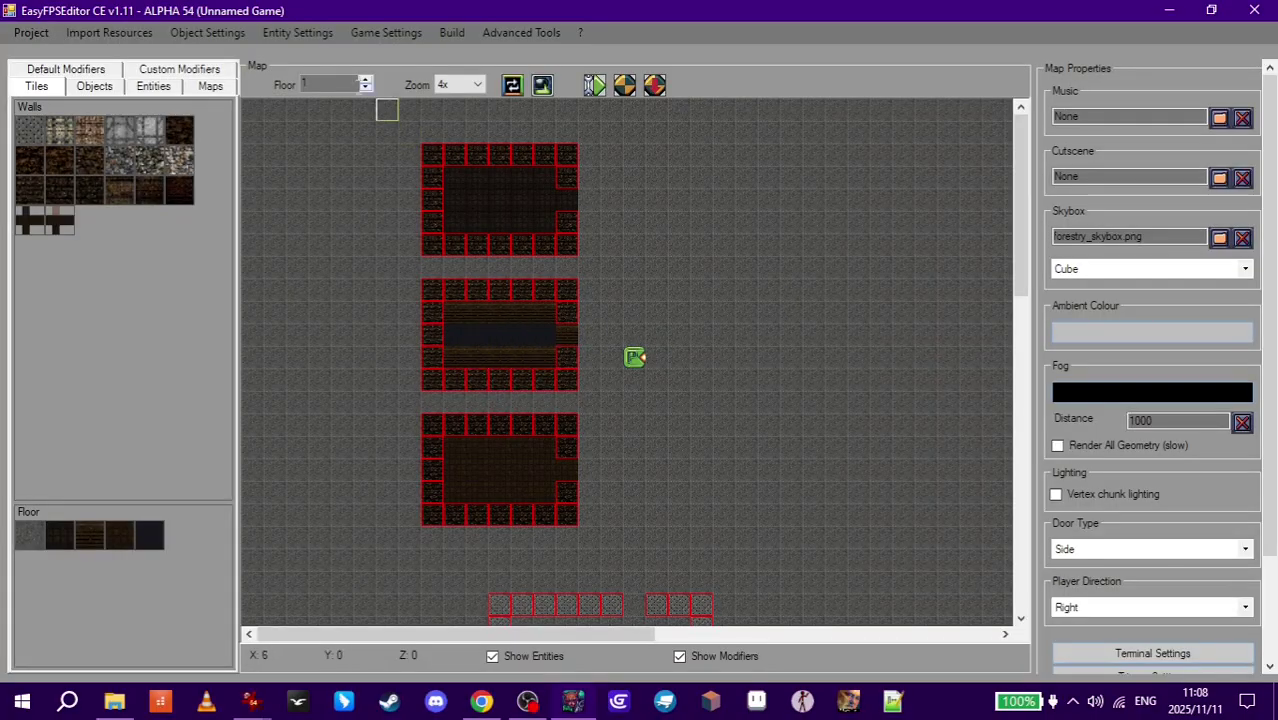
Step: Fill the middle room on floor 2 with grey floor tiles and drop back to floor 1
{"action": "left_click", "coordinate": [366, 80]}
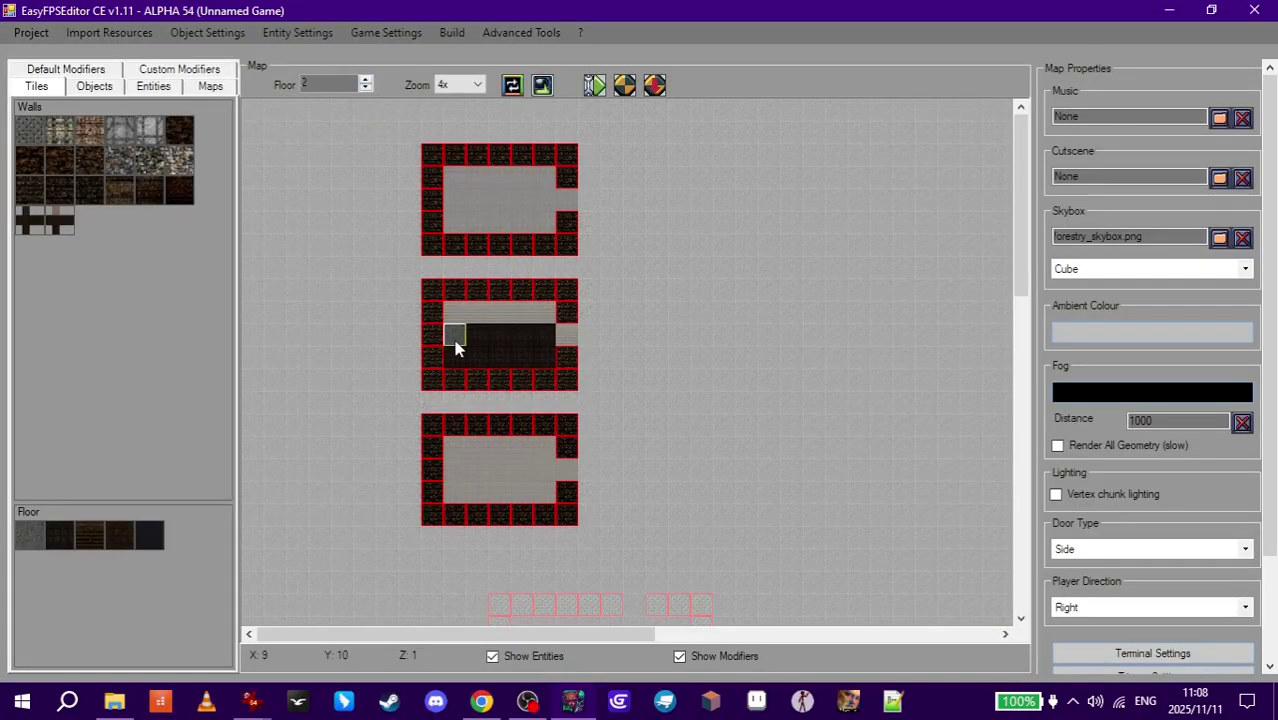
{"action": "left_click_drag", "start_coordinate": [541, 357], "coordinate": [541, 357]}
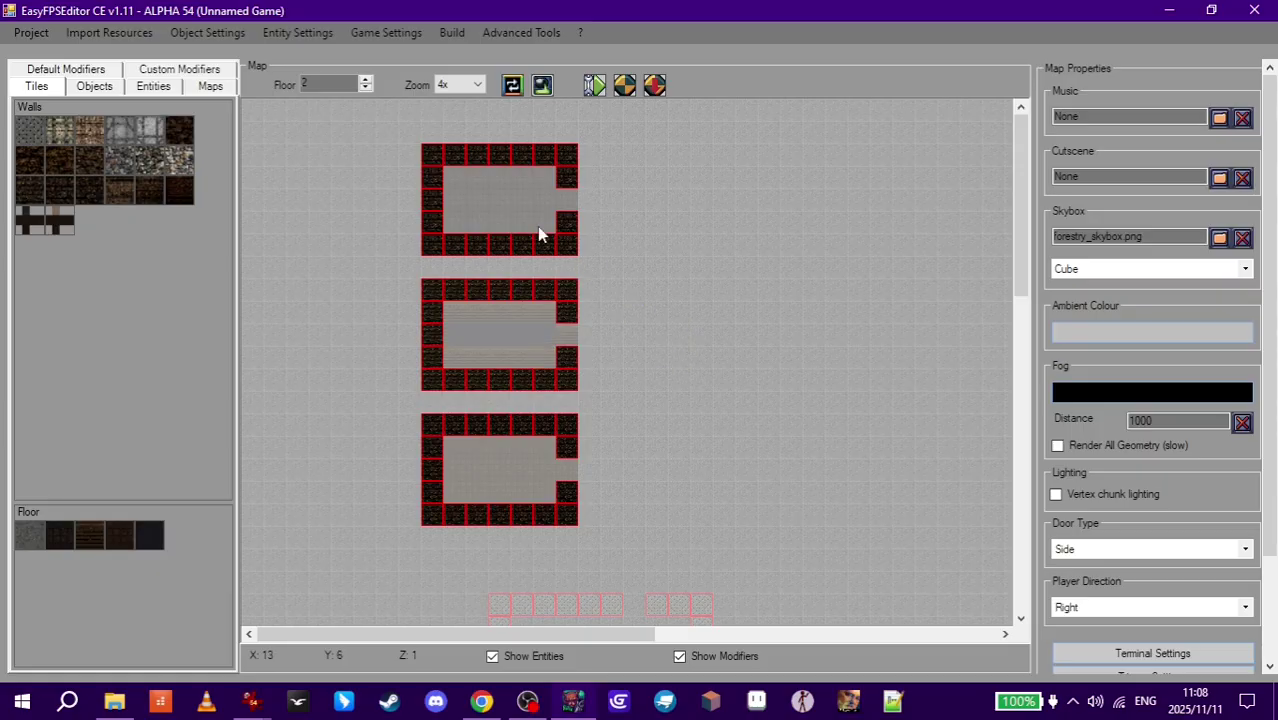
{"action": "left_click", "coordinate": [366, 88]}
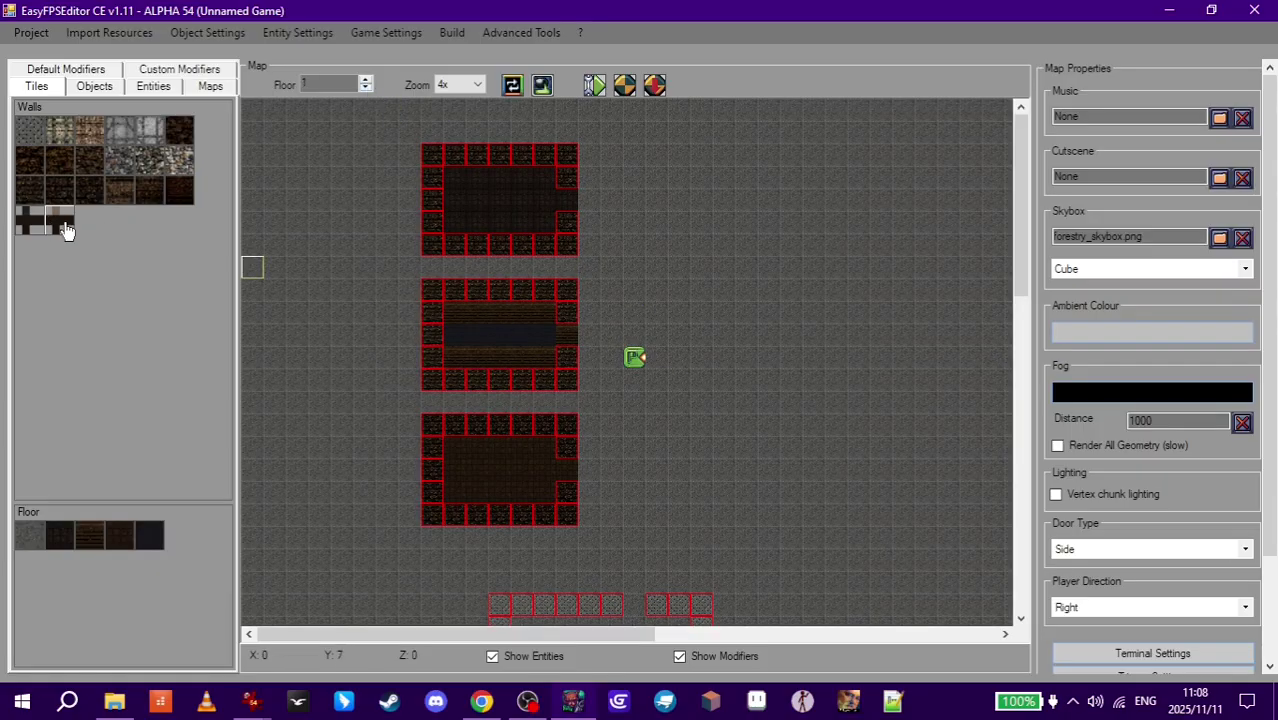
Step: Consult the texture types chart, then flip the map view between floors 2 and 1
{"action": "key", "text": "alt+Tab"}
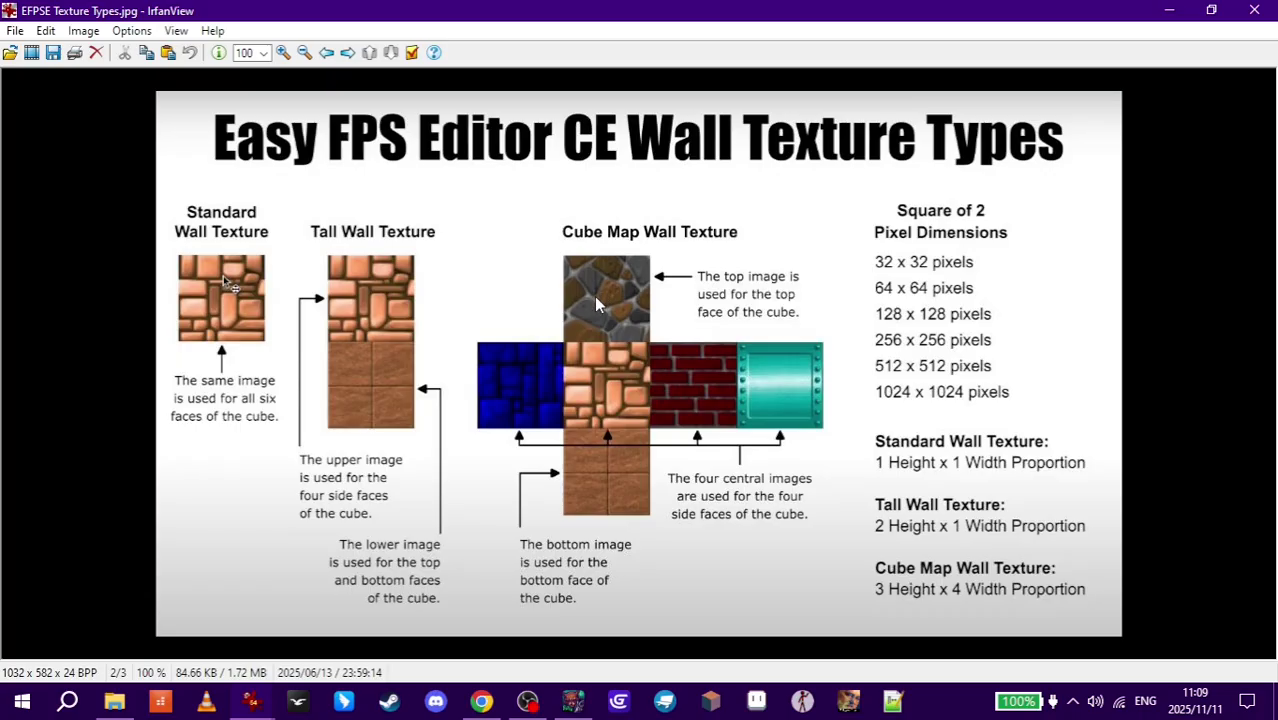
{"action": "key", "text": "alt+Tab"}
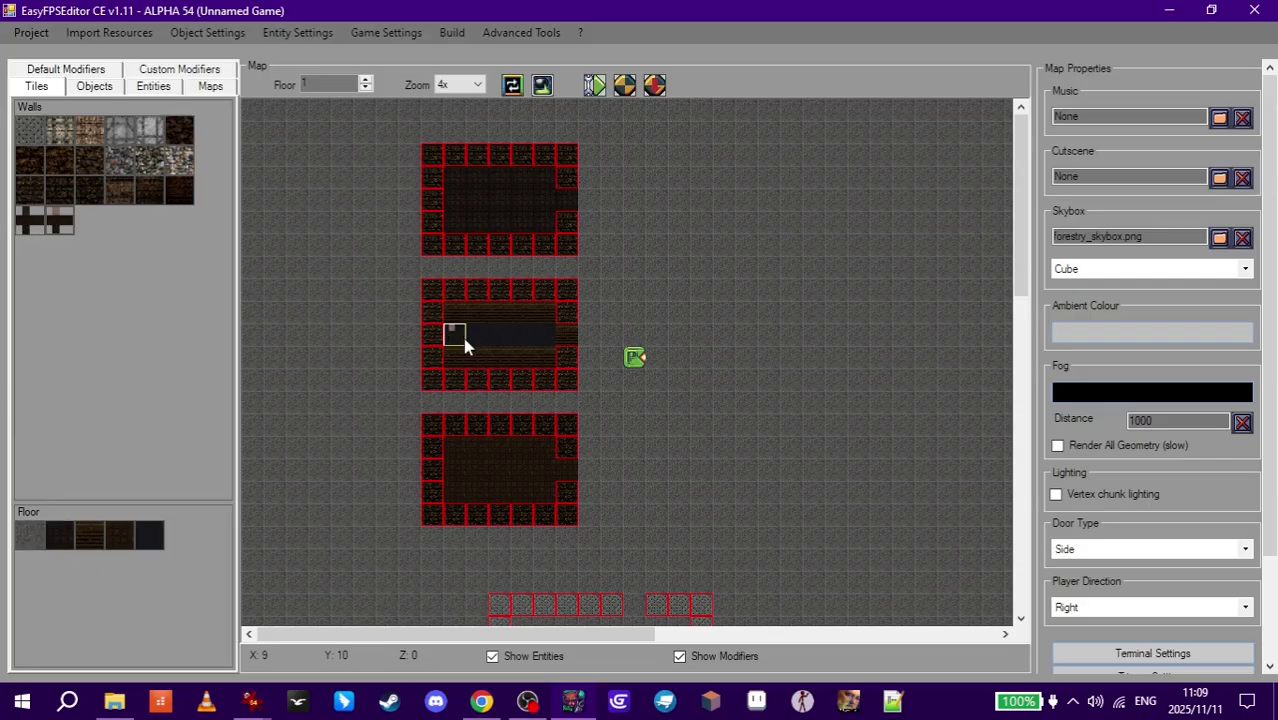
{"action": "key", "text": "Page_Up"}
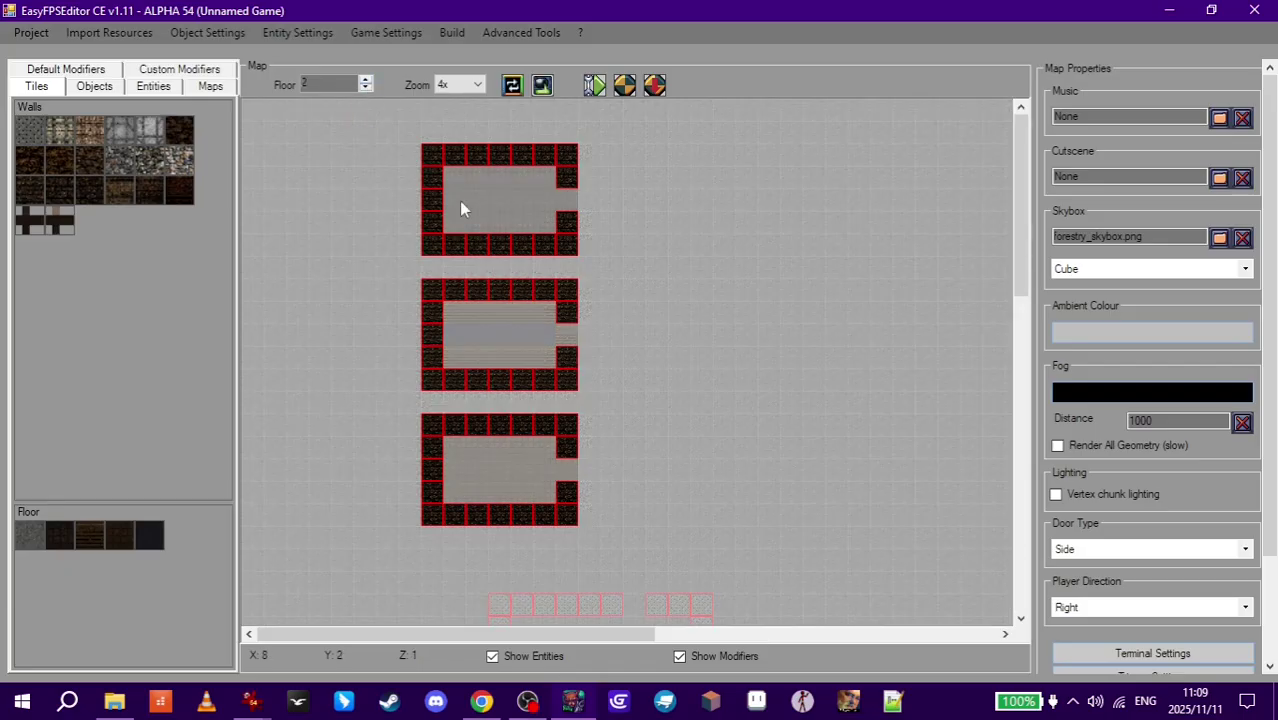
{"action": "left_click", "coordinate": [366, 89]}
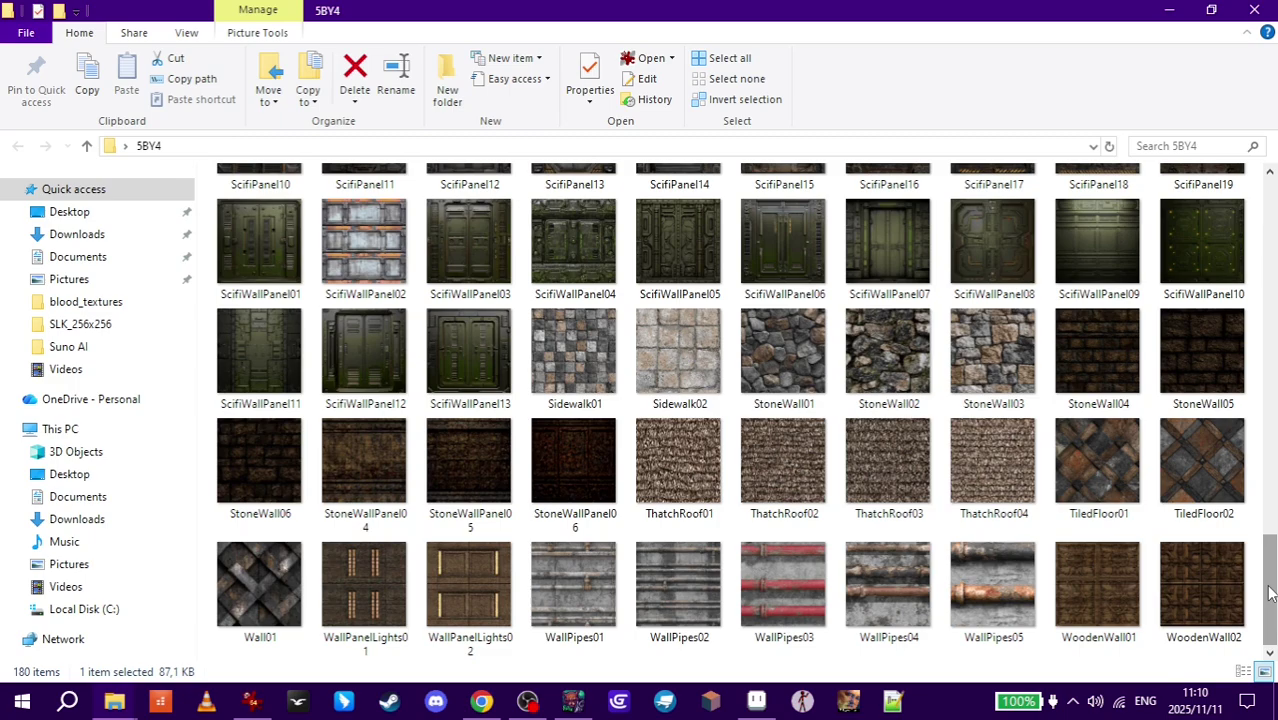
Step: Scroll the 5BY4 thumbnails and drag StoneWall04.png onto the Aseprite icon
{"action": "left_click_drag", "start_coordinate": [1270, 592], "coordinate": [1274, 576]}
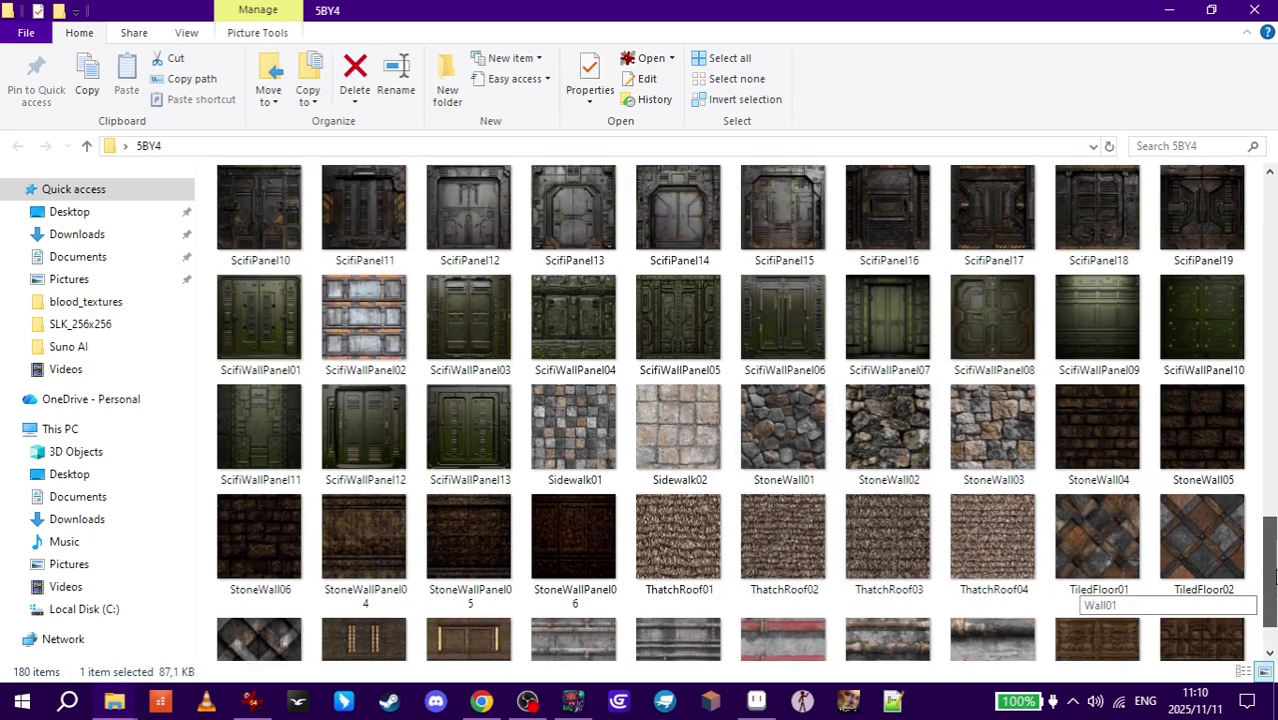
{"action": "scroll", "coordinate": [1130, 580], "scroll_direction": "up", "scroll_amount": 3}
{"action": "scroll", "coordinate": [1135, 394], "scroll_direction": "down", "scroll_amount": 4}
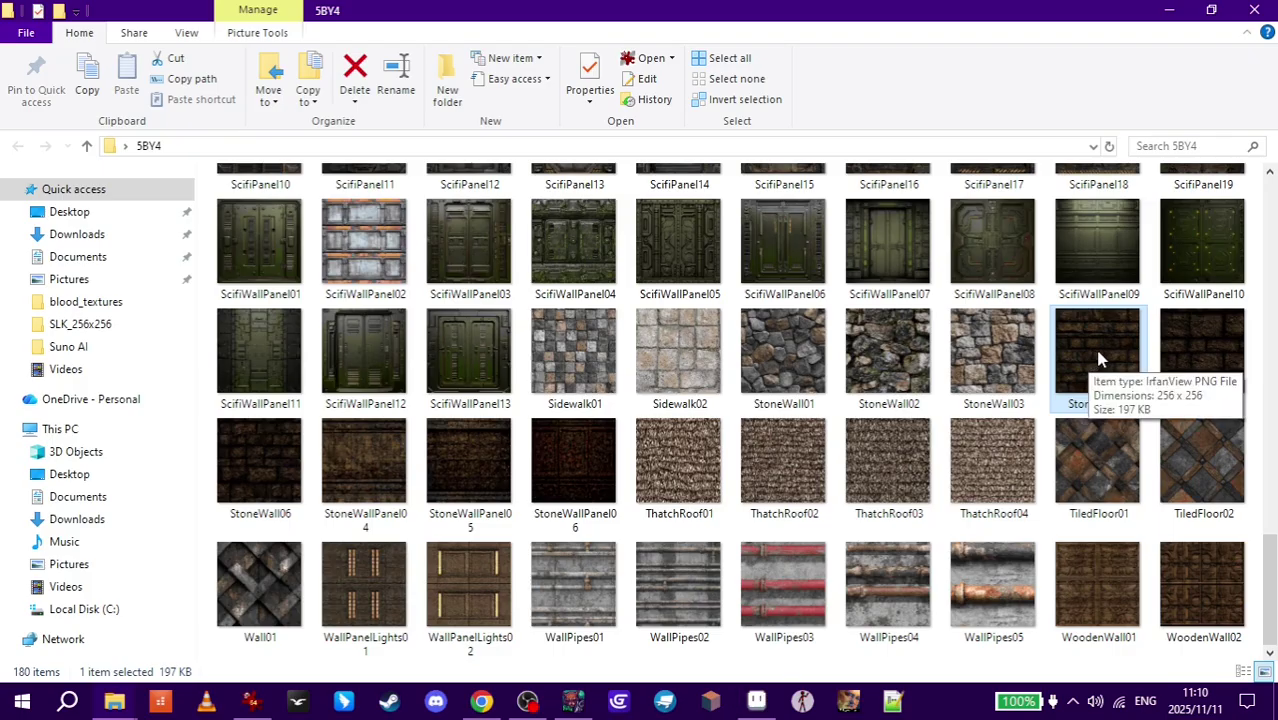
{"action": "left_click_drag", "start_coordinate": [1093, 352], "coordinate": [290, 107]}
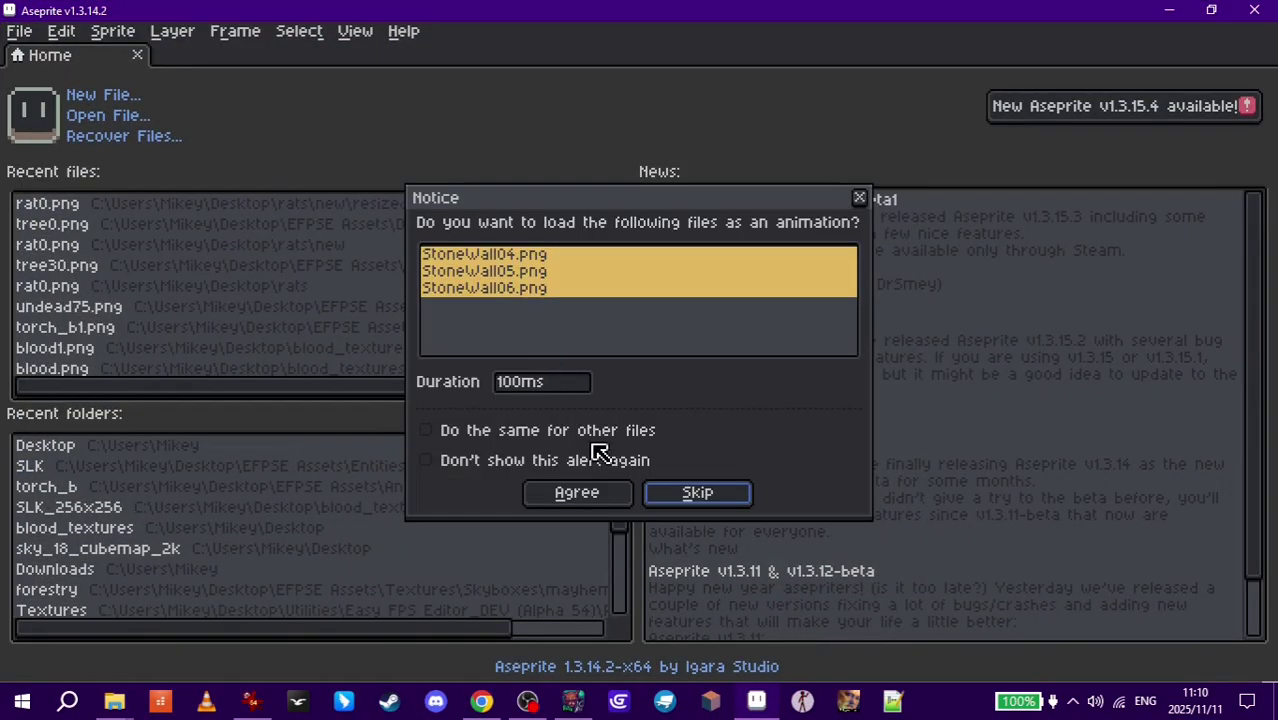
Step: Load StoneWall04.png on its own and start a new sprite 1024 pixels wide (256×4)
{"action": "key", "text": "Return"}
{"action": "left_click", "coordinate": [30, 55]}
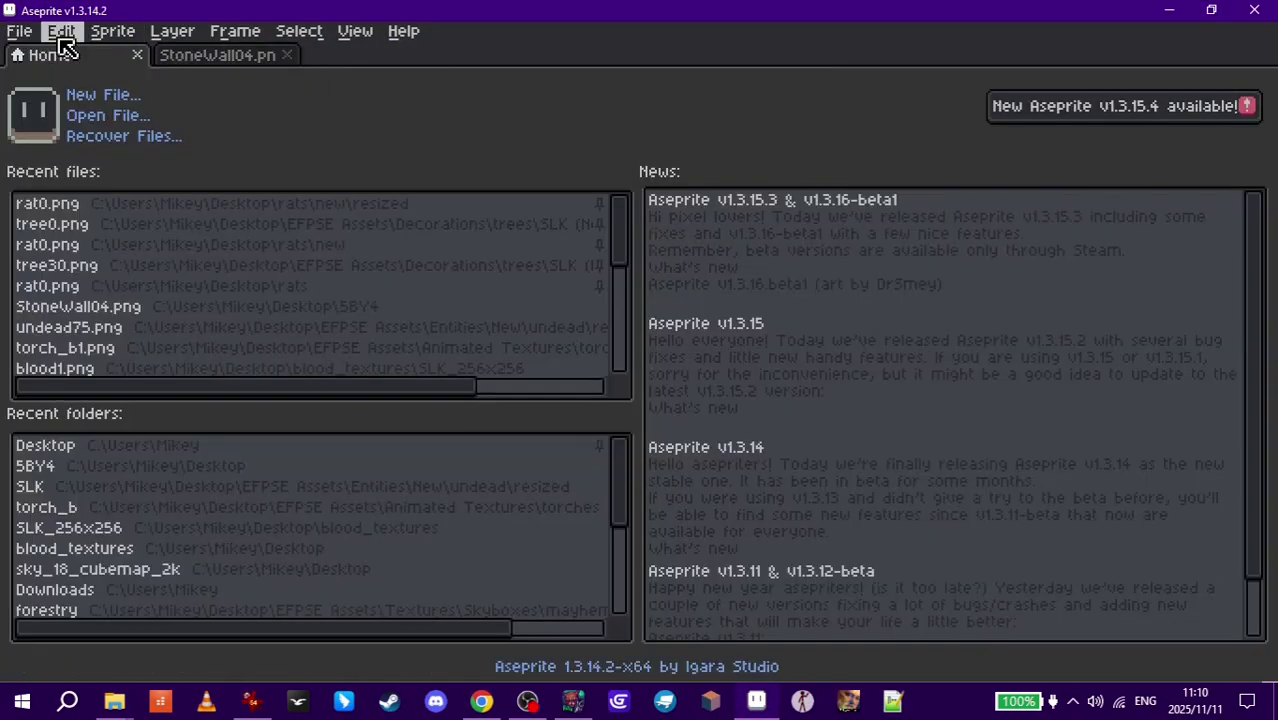
{"action": "left_click", "coordinate": [88, 95]}
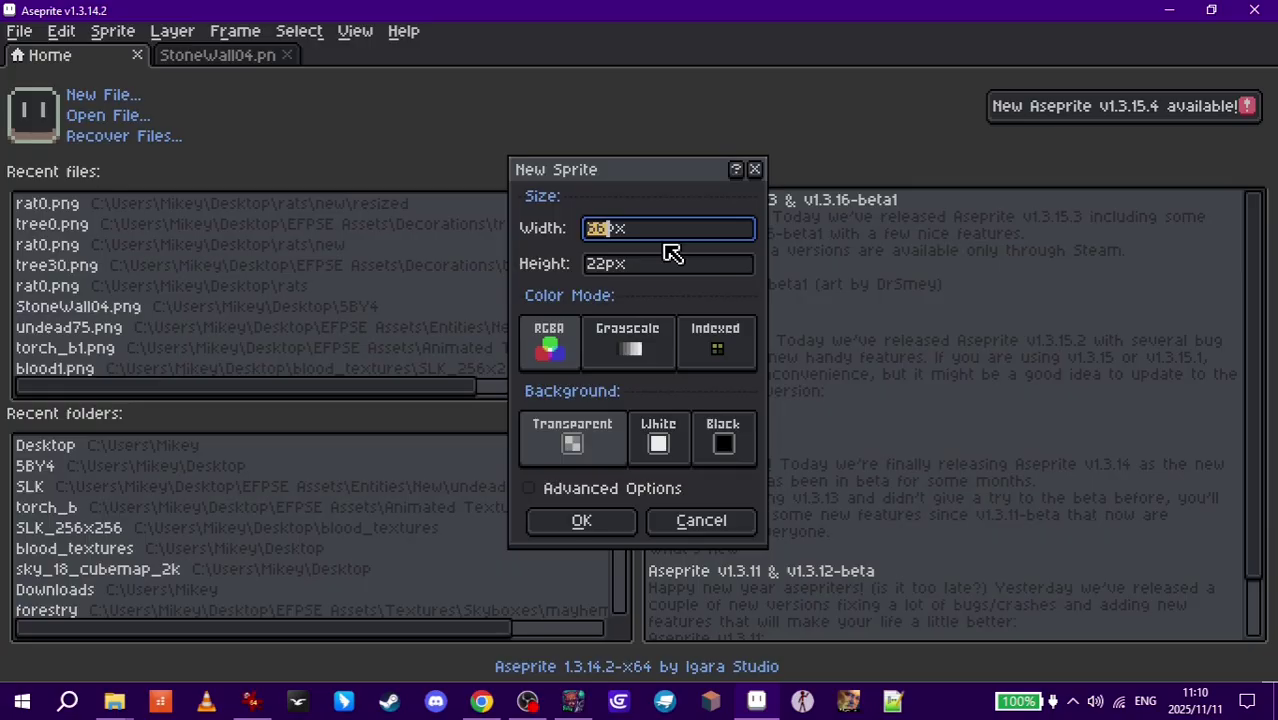
{"action": "key", "text": "XF86Calculator"}
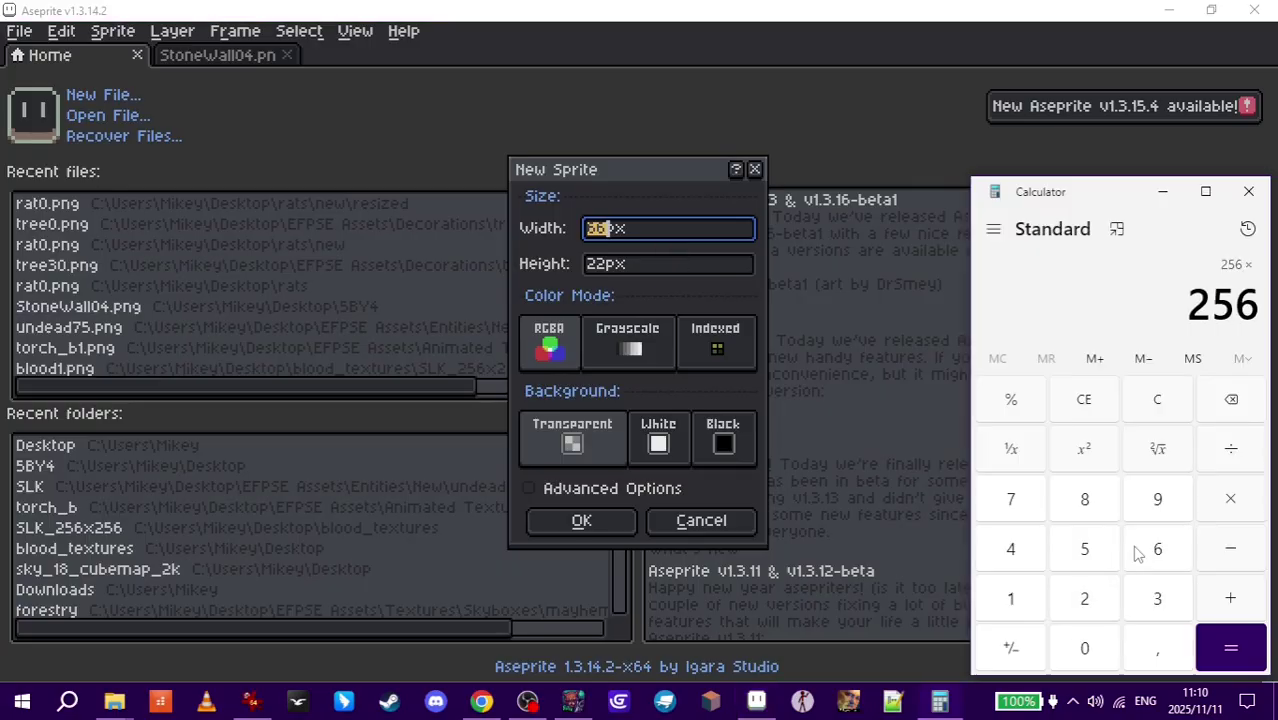
{"action": "key", "text": "4"}
{"action": "key", "text": "Return"}
{"action": "left_click", "coordinate": [548, 234]}
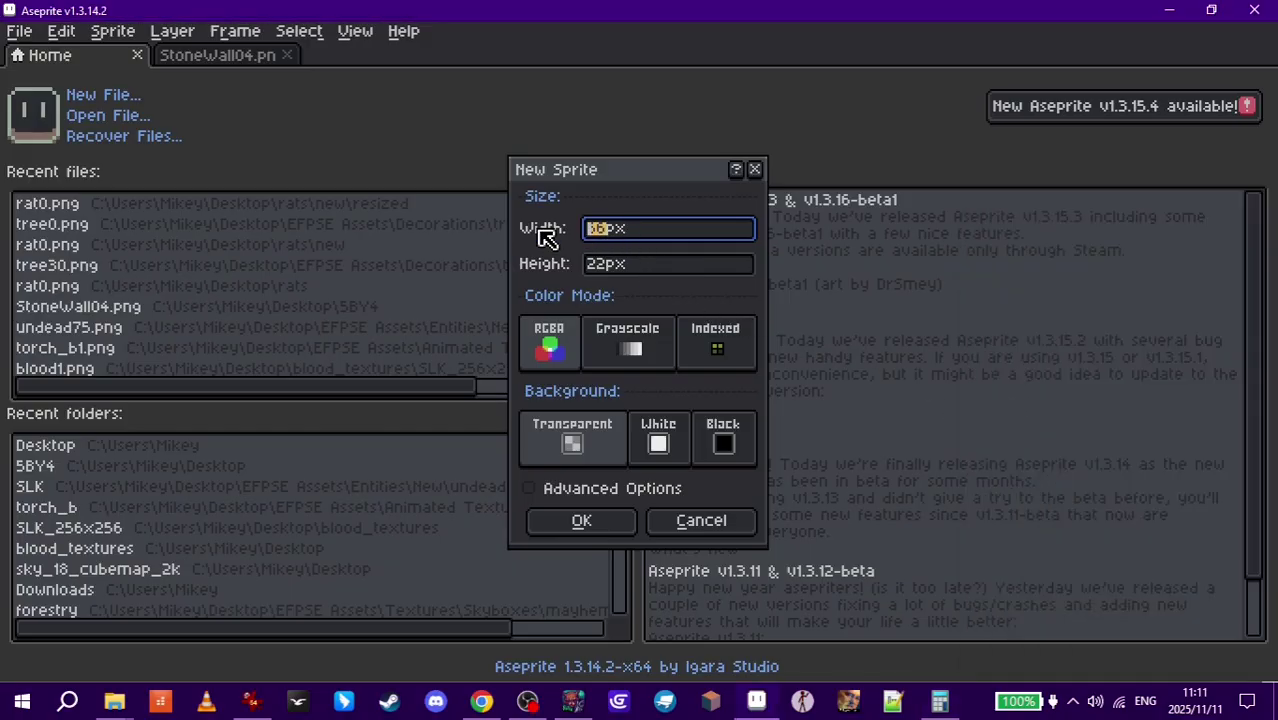
{"action": "type", "text": "1024"}
Step: Work out the 768 height (256×3) in Calculator and select the sprite's Height value
{"action": "left_click", "coordinate": [940, 702]}
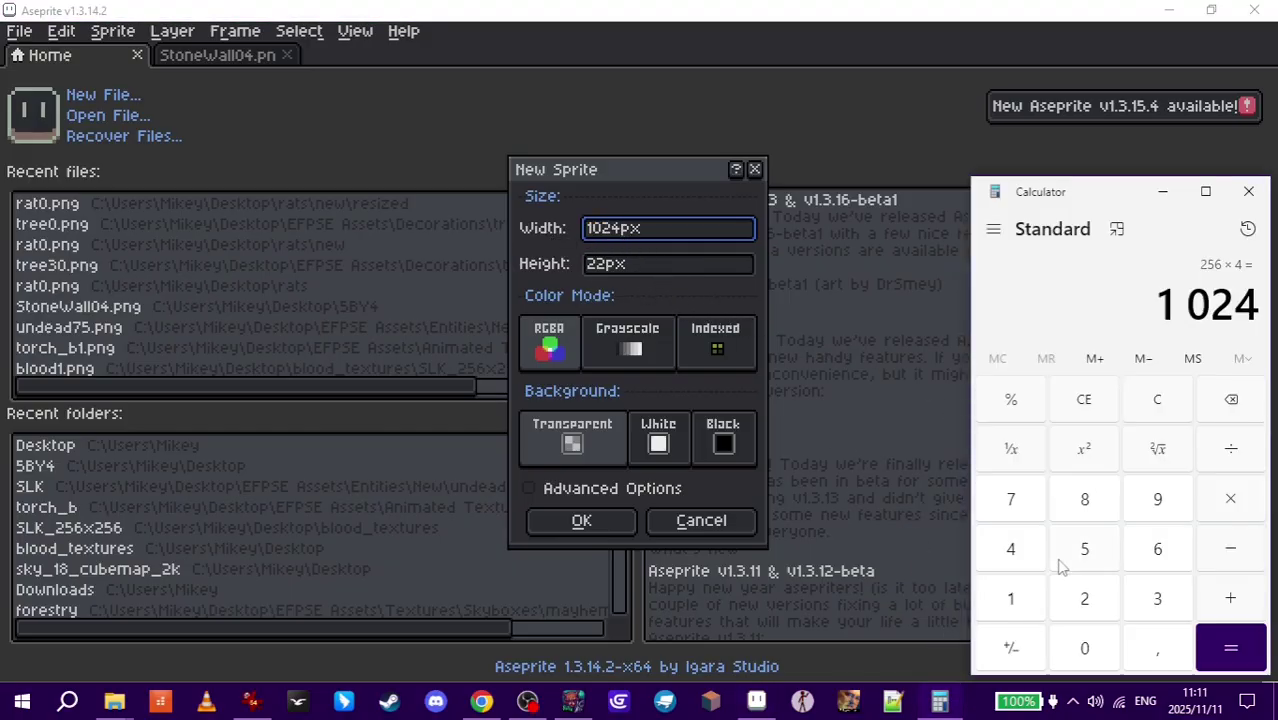
{"action": "left_click", "coordinate": [1086, 590]}
{"action": "left_click", "coordinate": [1084, 548]}
{"action": "left_click", "coordinate": [1150, 552]}
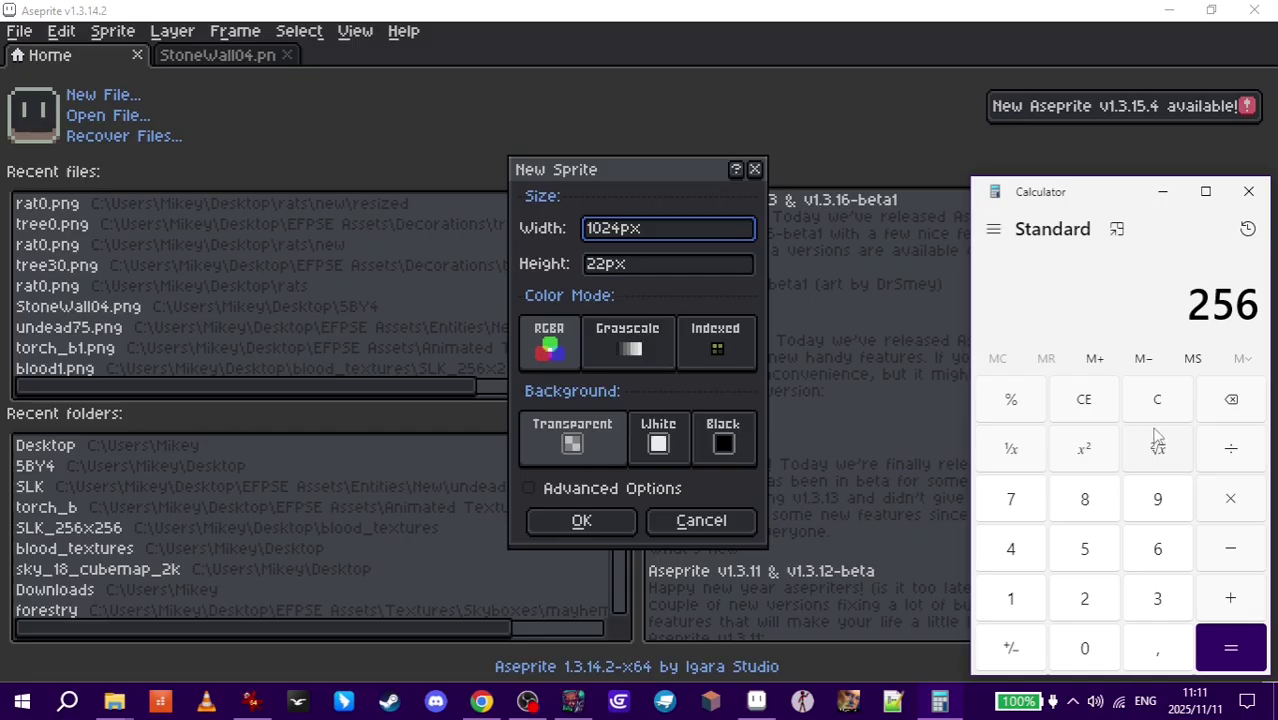
{"action": "key", "text": "3"}
{"action": "key", "text": "Return"}
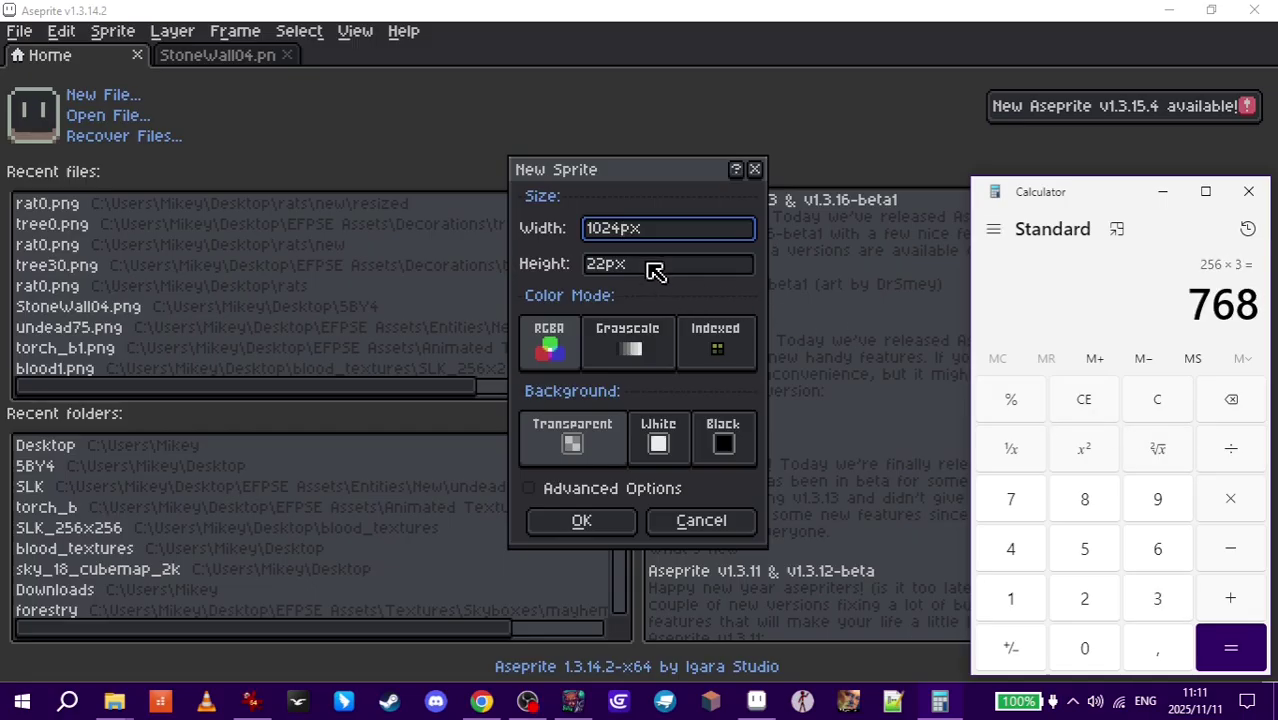
{"action": "left_click_drag", "start_coordinate": [655, 272], "coordinate": [505, 267]}
Step: Enter 768 as the height and create the 1024 × 768 sprite
{"action": "type", "text": "768"}
{"action": "left_click", "coordinate": [590, 521]}
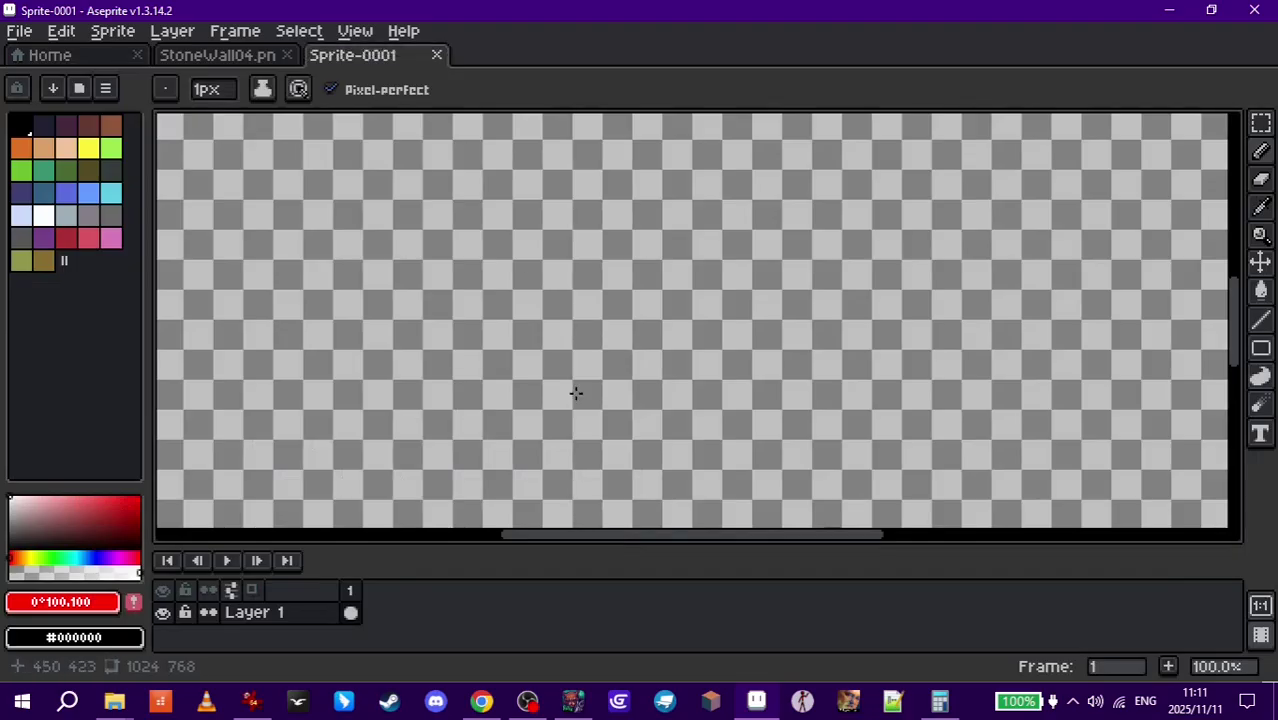
{"action": "scroll", "coordinate": [576, 393], "scroll_direction": "down", "scroll_amount": 3}
Step: Set the grid to 256 × 256 via View > Grid > Grid Settings
{"action": "left_click", "coordinate": [355, 31]}
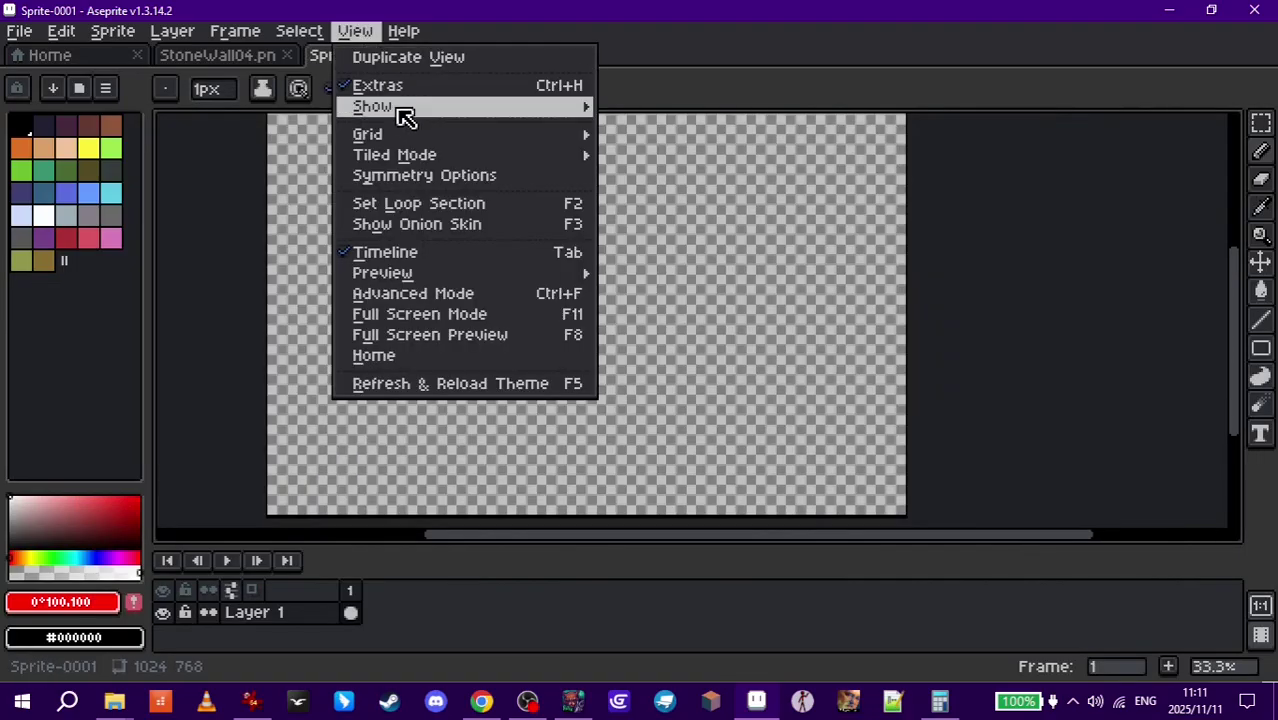
{"action": "mouse_move", "coordinate": [405, 116]}
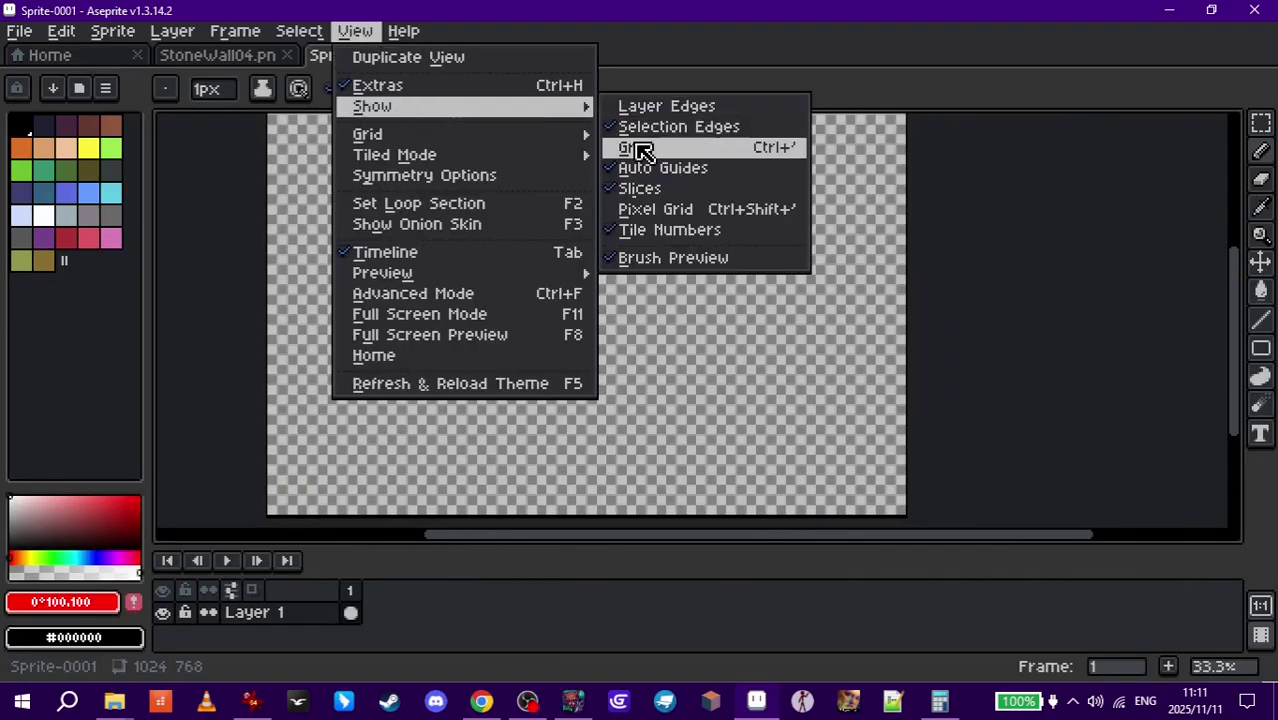
{"action": "mouse_move", "coordinate": [560, 138]}
{"action": "left_click", "coordinate": [668, 143]}
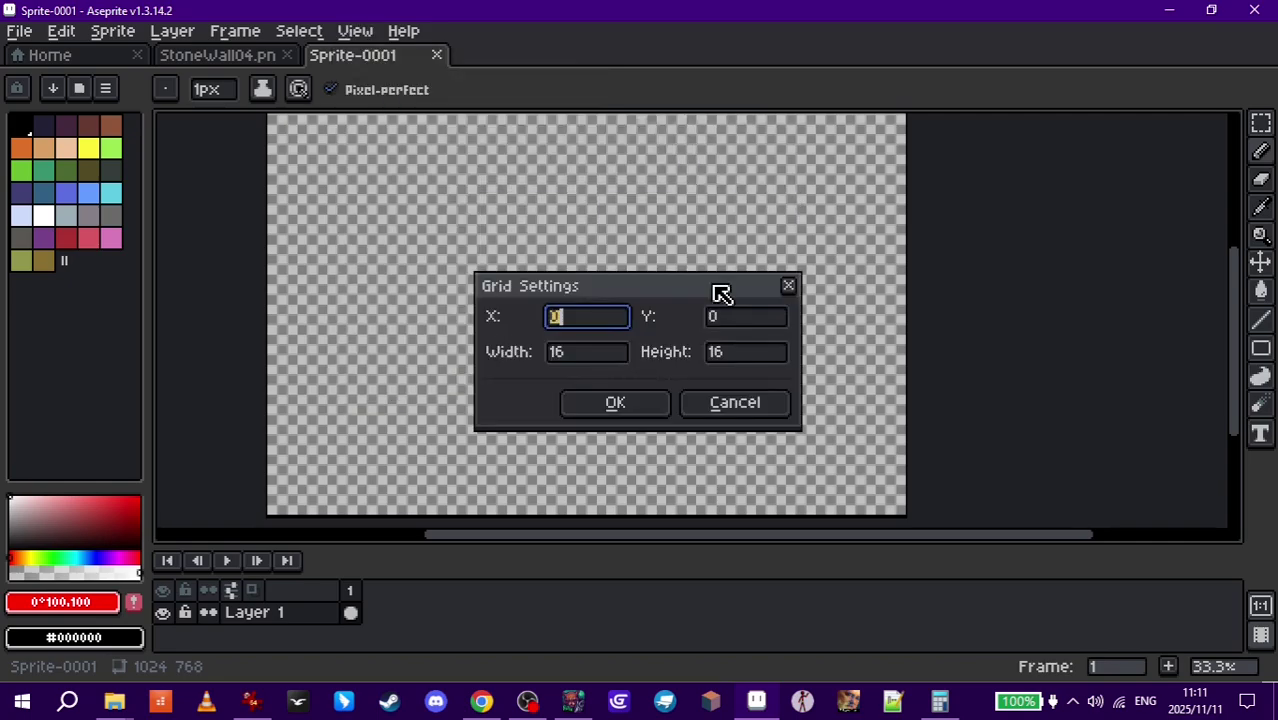
{"action": "left_click", "coordinate": [607, 355]}
{"action": "type", "text": "256"}
{"action": "left_click", "coordinate": [750, 358]}
{"action": "type", "text": "256"}
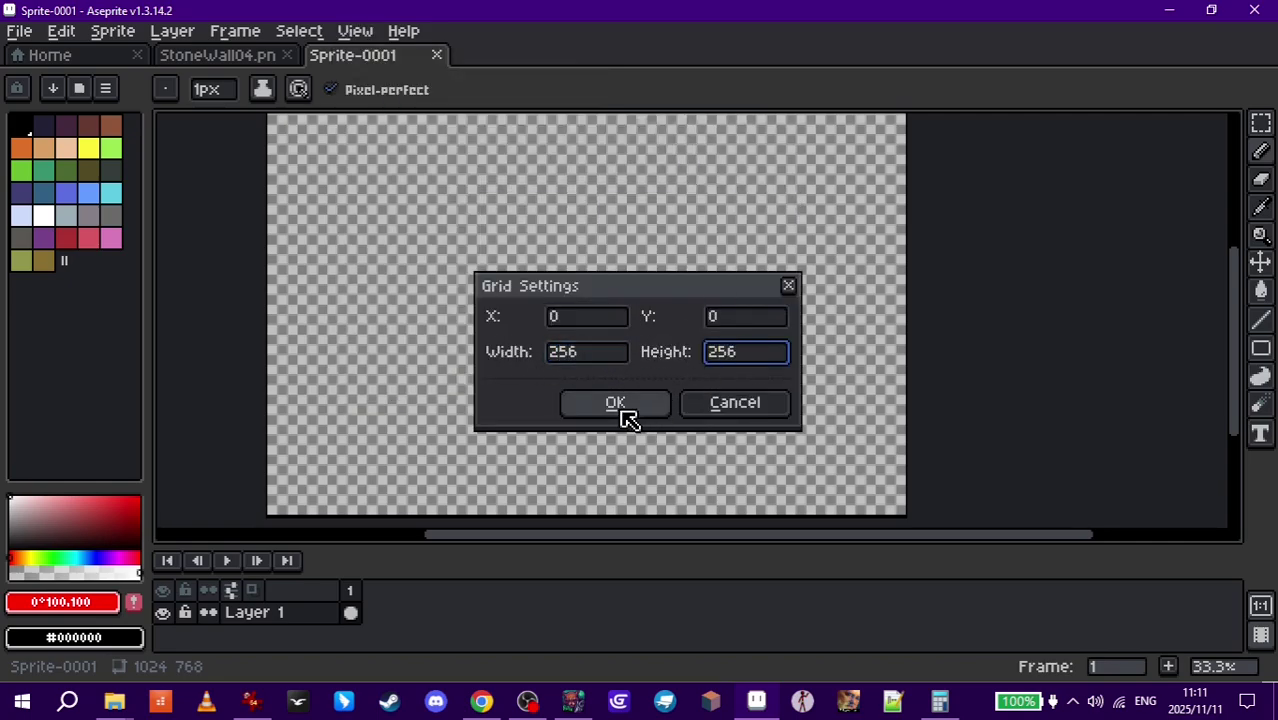
{"action": "left_click", "coordinate": [615, 403]}
{"action": "scroll", "coordinate": [613, 372], "scroll_direction": "down", "scroll_amount": 1}
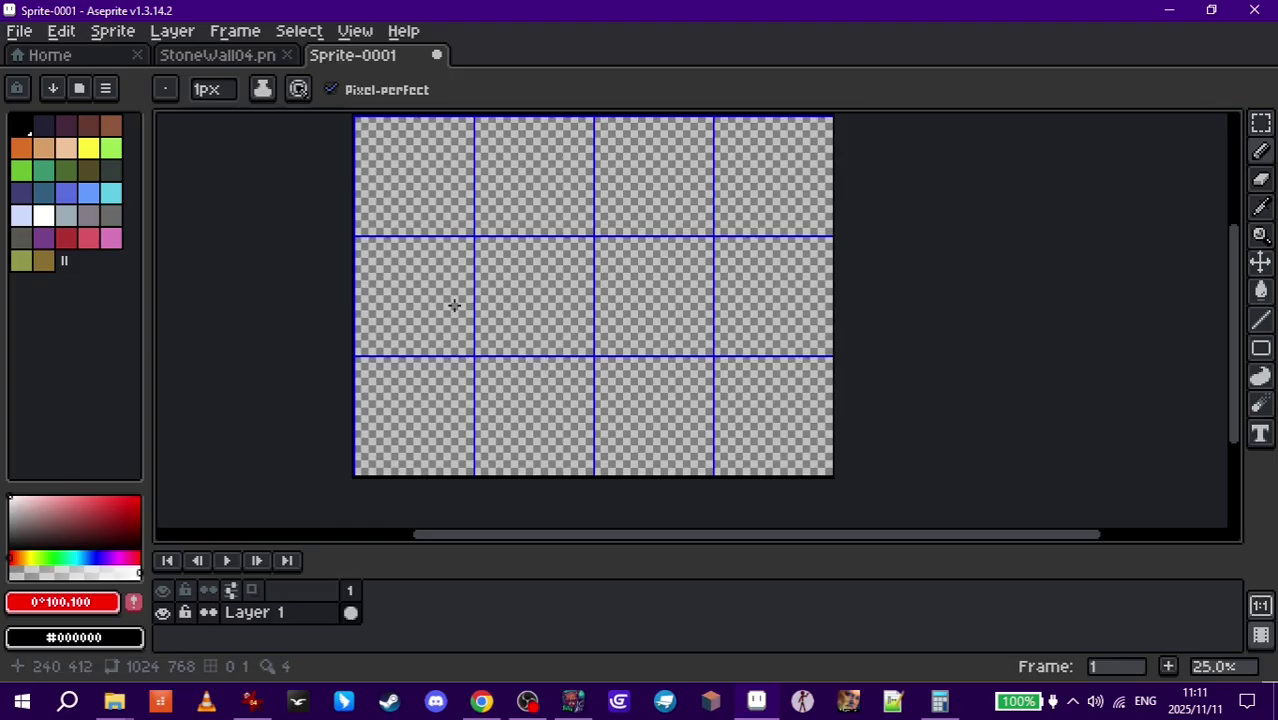
{"action": "middle_click_drag", "start_coordinate": [585, 323], "coordinate": [658, 338]}
Step: Copy the whole StoneWall04 image and paste it into the first middle-row cell of Sprite-0001
{"action": "scroll", "coordinate": [658, 338], "scroll_direction": "up", "scroll_amount": 1}
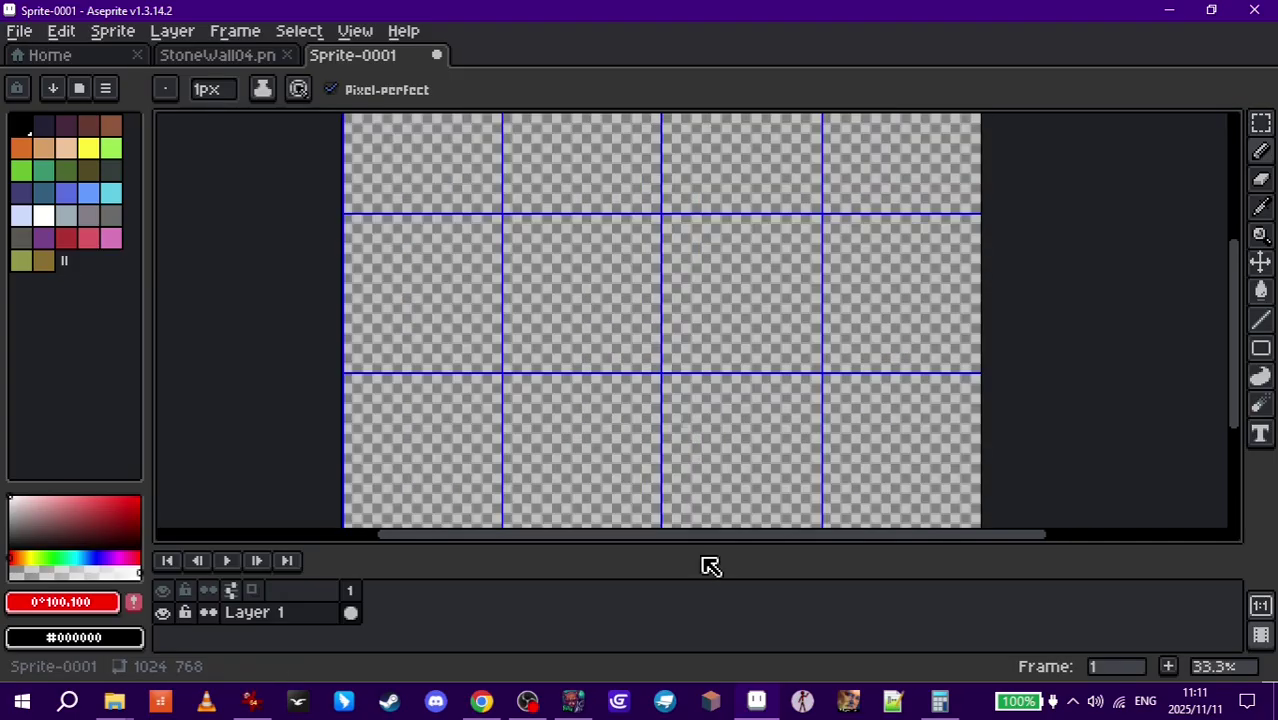
{"action": "key", "text": "ctrl+shift+Tab"}
{"action": "left_click", "coordinate": [1261, 122]}
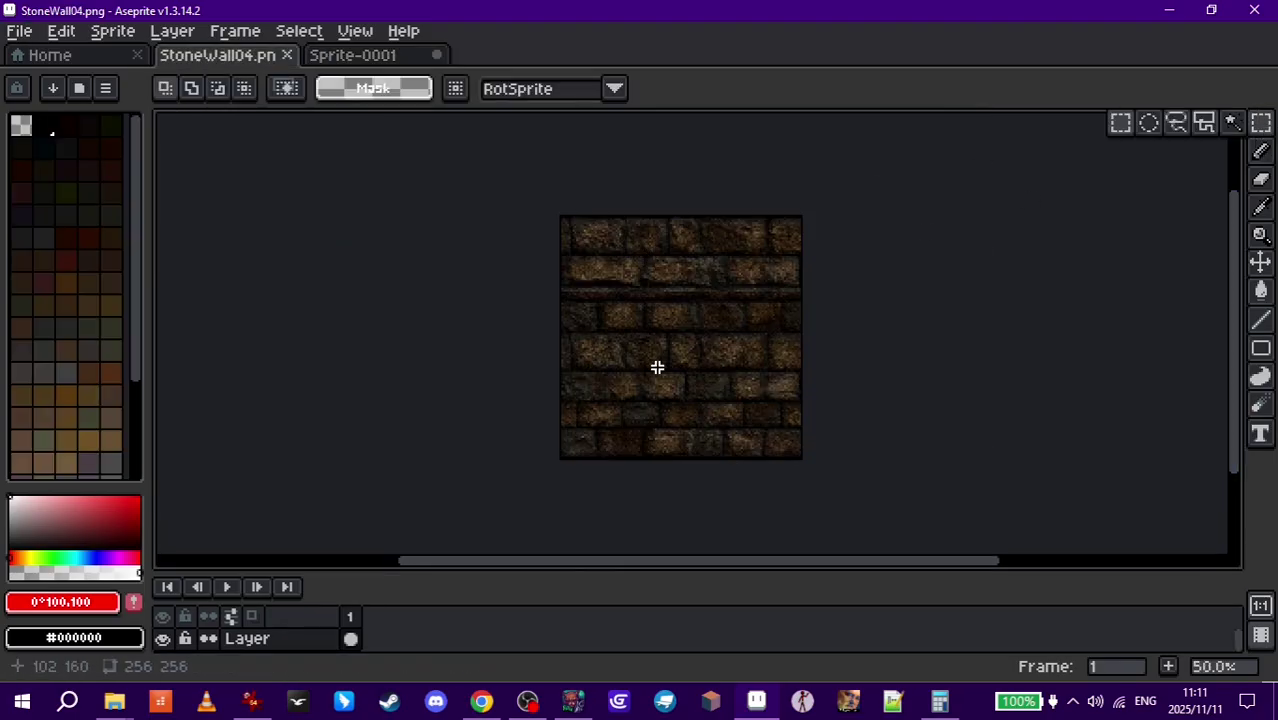
{"action": "key", "text": "ctrl+a"}
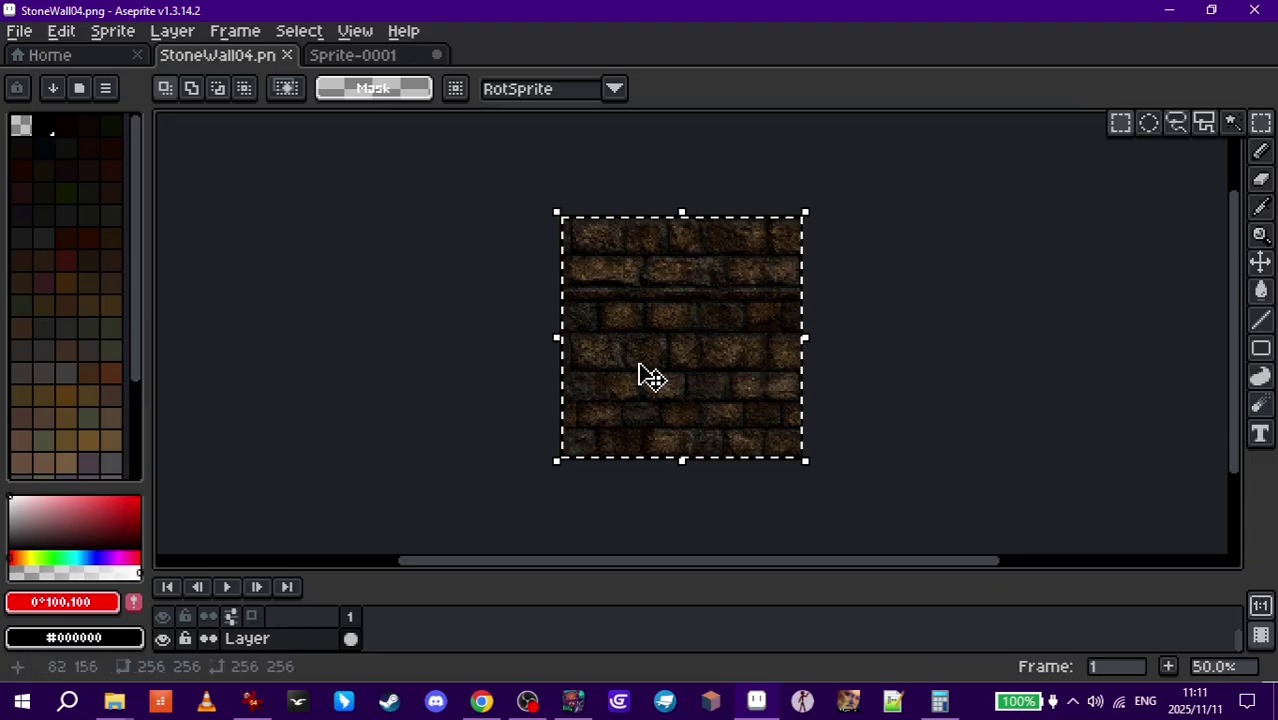
{"action": "key", "text": "ctrl+Tab"}
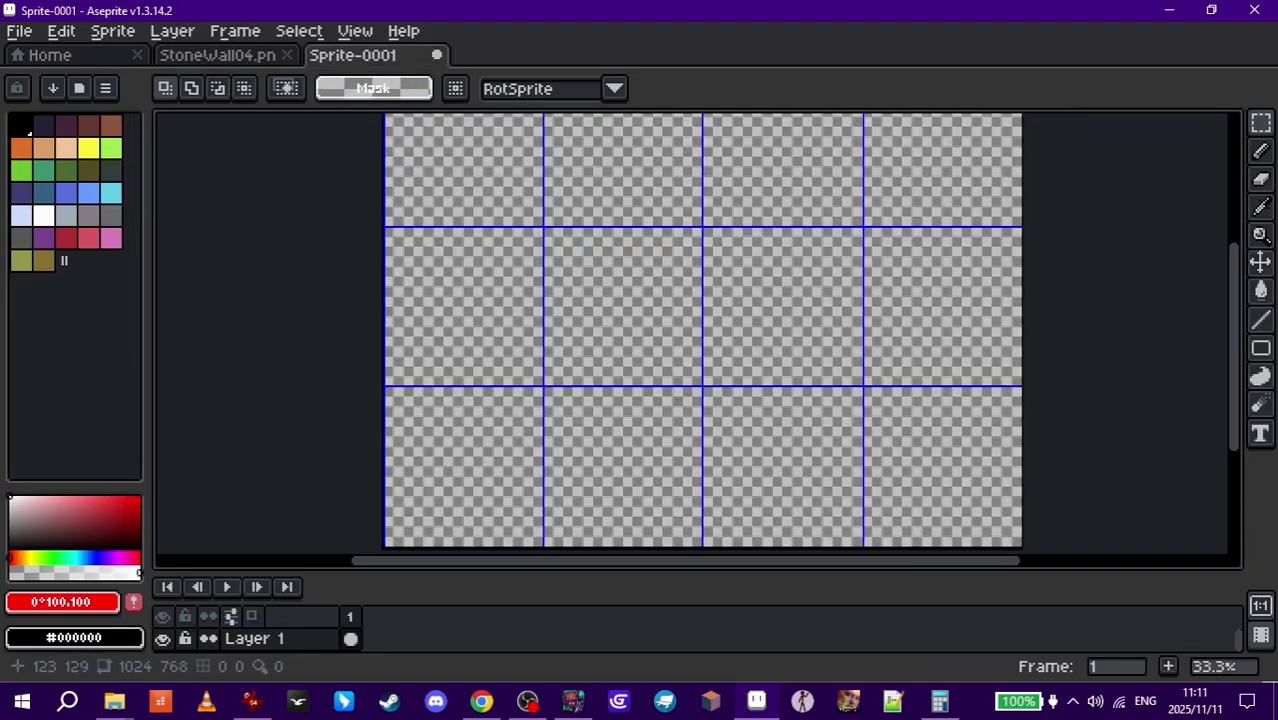
{"action": "key", "text": "ctrl+v"}
{"action": "left_click_drag", "start_coordinate": [499, 191], "coordinate": [500, 338]}
{"action": "scroll", "coordinate": [500, 338], "scroll_direction": "up", "scroll_amount": 5}
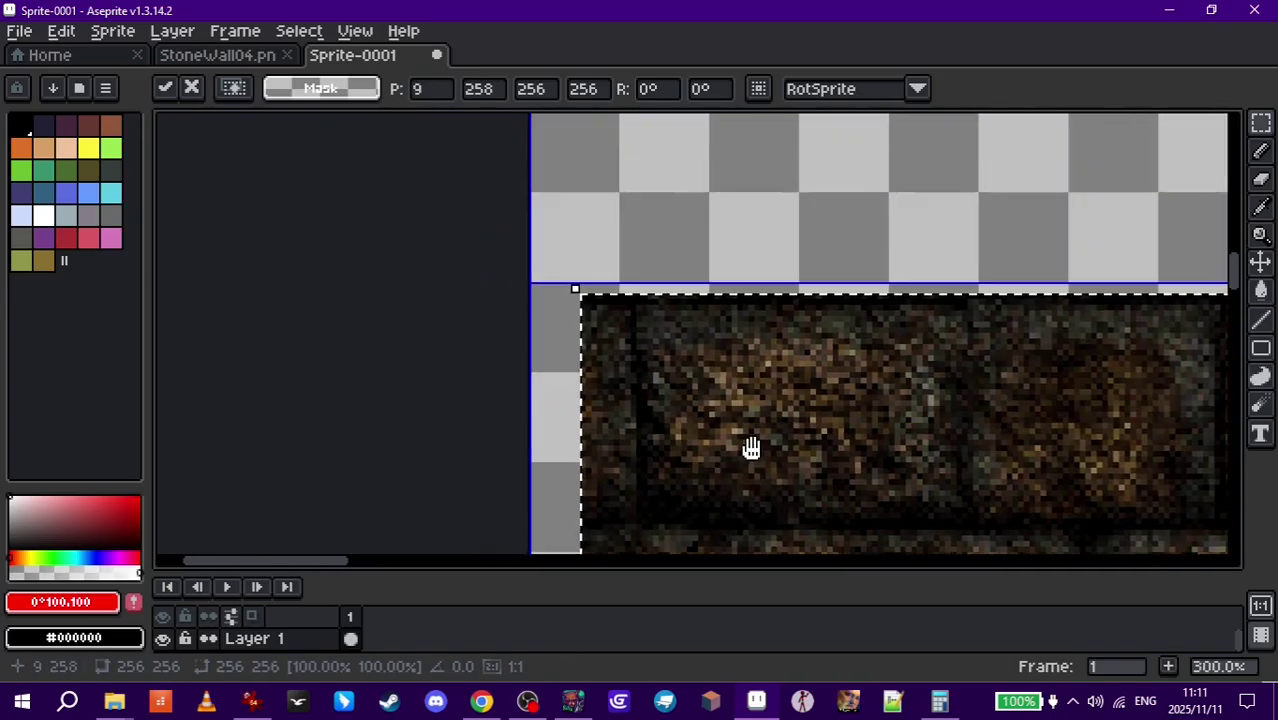
{"action": "middle_click_drag", "start_coordinate": [751, 447], "coordinate": [843, 487]}
{"action": "left_click_drag", "start_coordinate": [843, 487], "coordinate": [793, 471]}
{"action": "scroll", "coordinate": [793, 471], "scroll_direction": "down", "scroll_amount": 3}
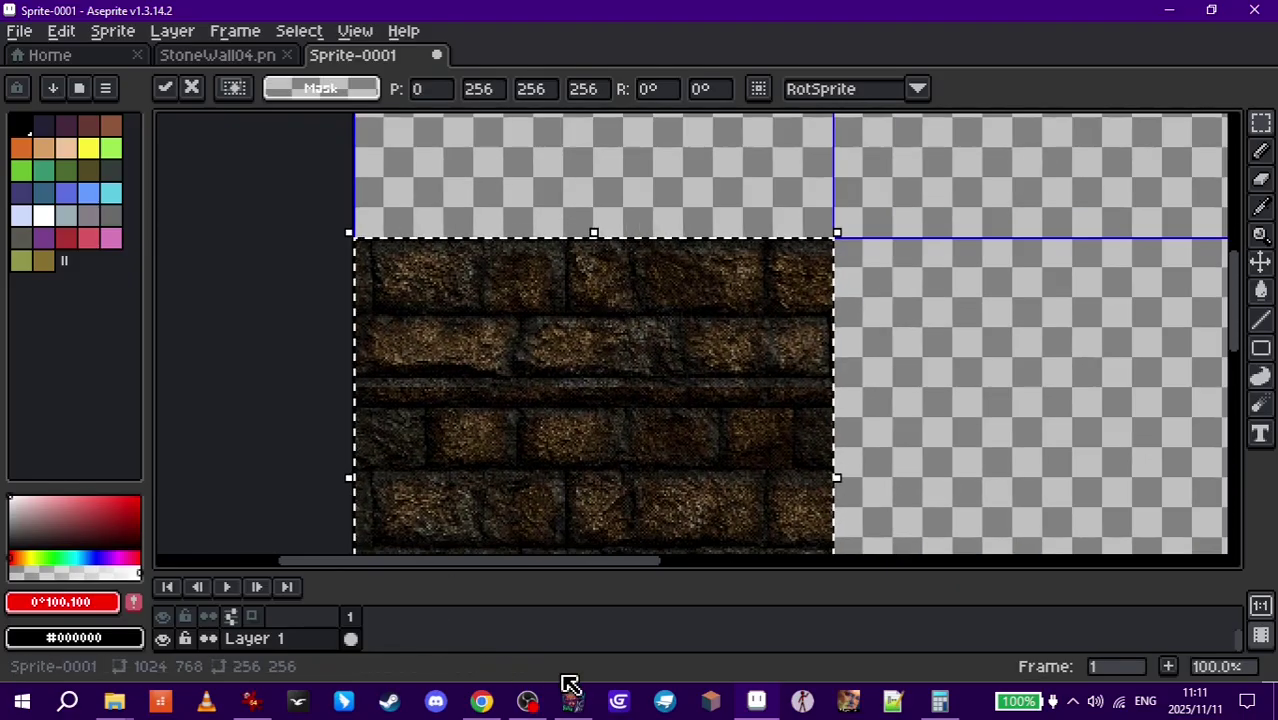
{"action": "left_click", "coordinate": [572, 700]}
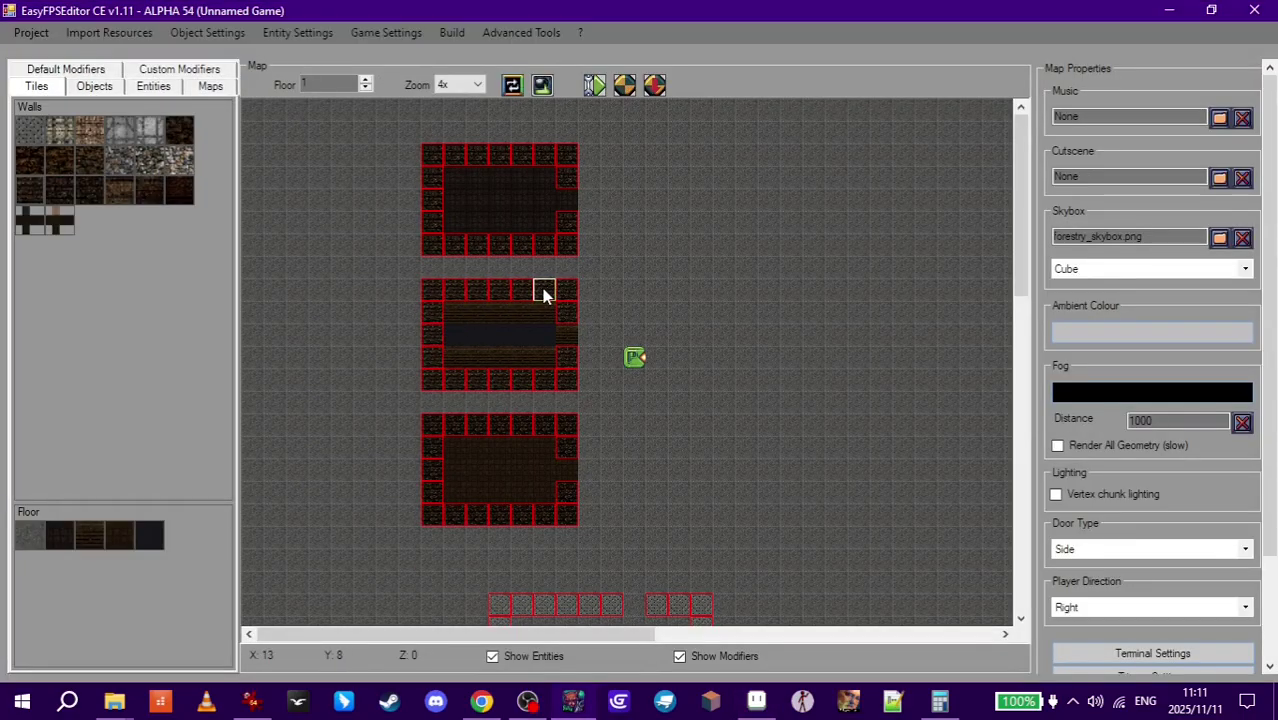
{"action": "key", "text": "alt+Tab"}
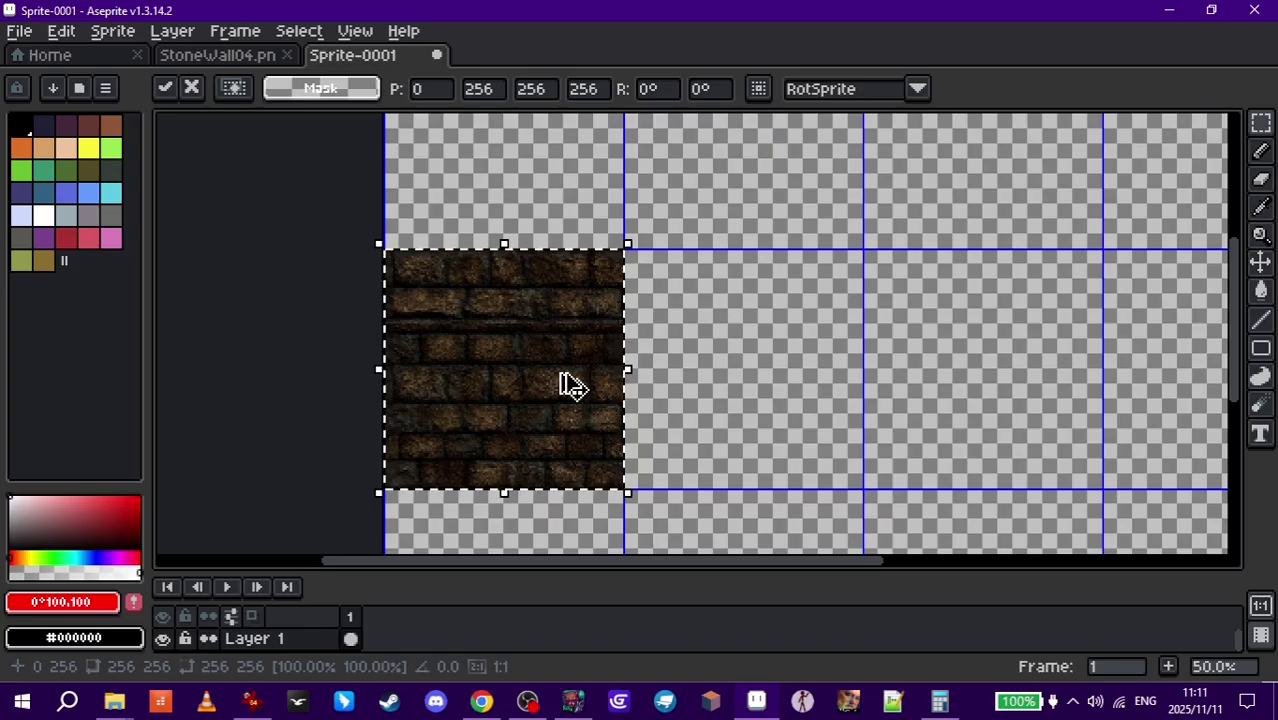
{"action": "key", "text": "Return"}
Step: Paste a second stone tile beside the first and nudge it into its grid cell
{"action": "key", "text": "ctrl+v"}
{"action": "left_click_drag", "start_coordinate": [522, 391], "coordinate": [760, 395]}
{"action": "scroll", "coordinate": [693, 358], "scroll_direction": "down", "scroll_amount": 1}
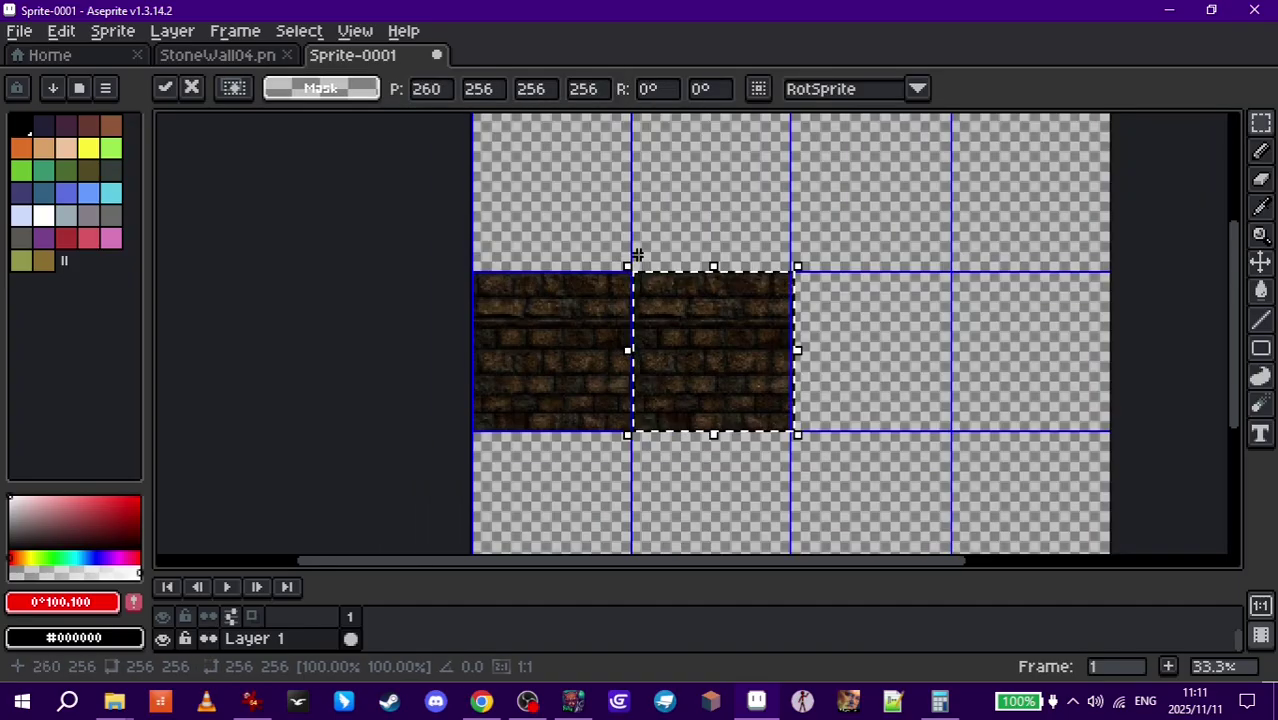
{"action": "scroll", "coordinate": [645, 277], "scroll_direction": "up", "scroll_amount": 5}
{"action": "left_click_drag", "start_coordinate": [599, 374], "coordinate": [573, 388]}
{"action": "key", "text": "Up"}
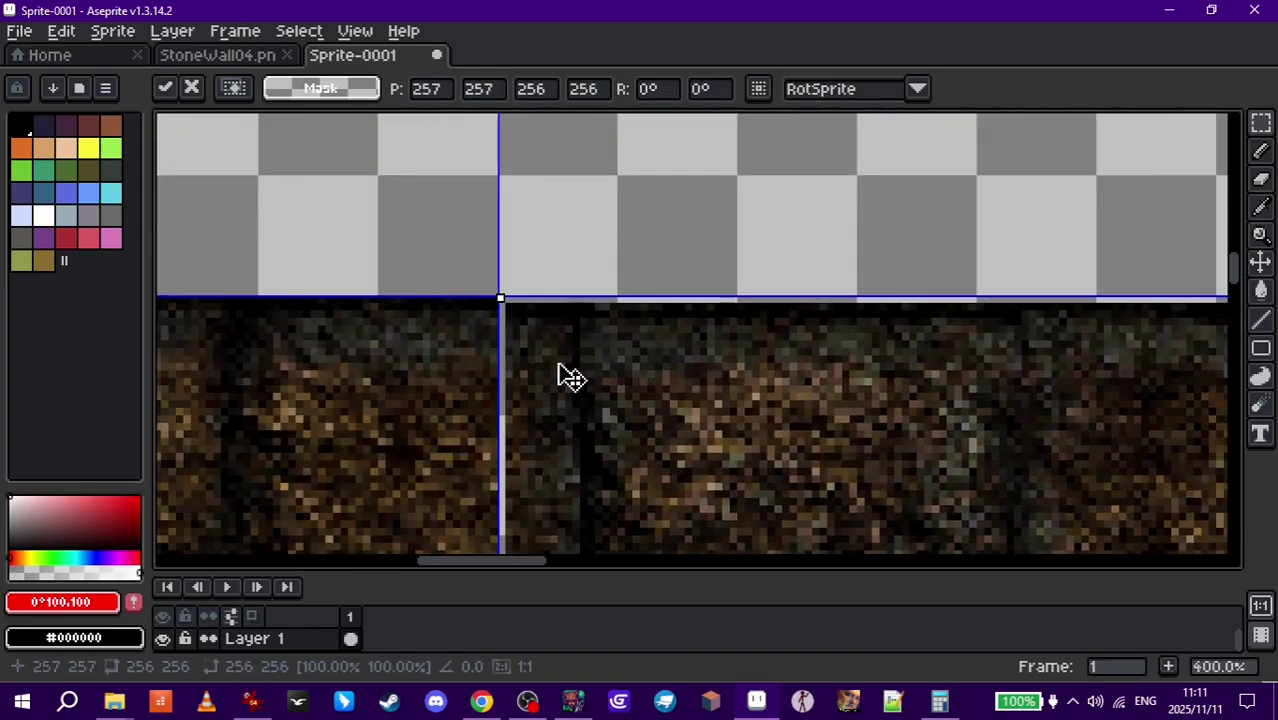
{"action": "key", "text": "Left"}
{"action": "key", "text": "Up"}
{"action": "left_click", "coordinate": [643, 224]}
{"action": "scroll", "coordinate": [643, 224], "scroll_direction": "down", "scroll_amount": 2}
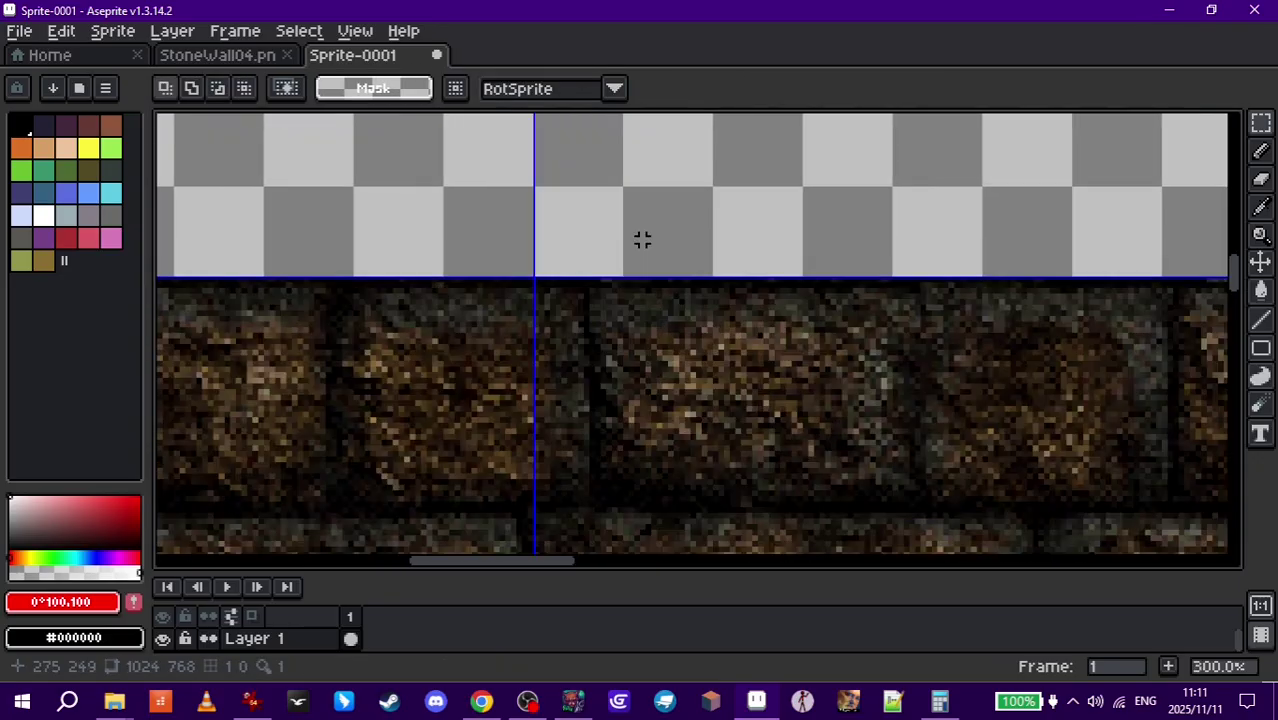
{"action": "scroll", "coordinate": [767, 281], "scroll_direction": "up", "scroll_amount": 1}
{"action": "scroll", "coordinate": [767, 281], "scroll_direction": "down", "scroll_amount": 4}
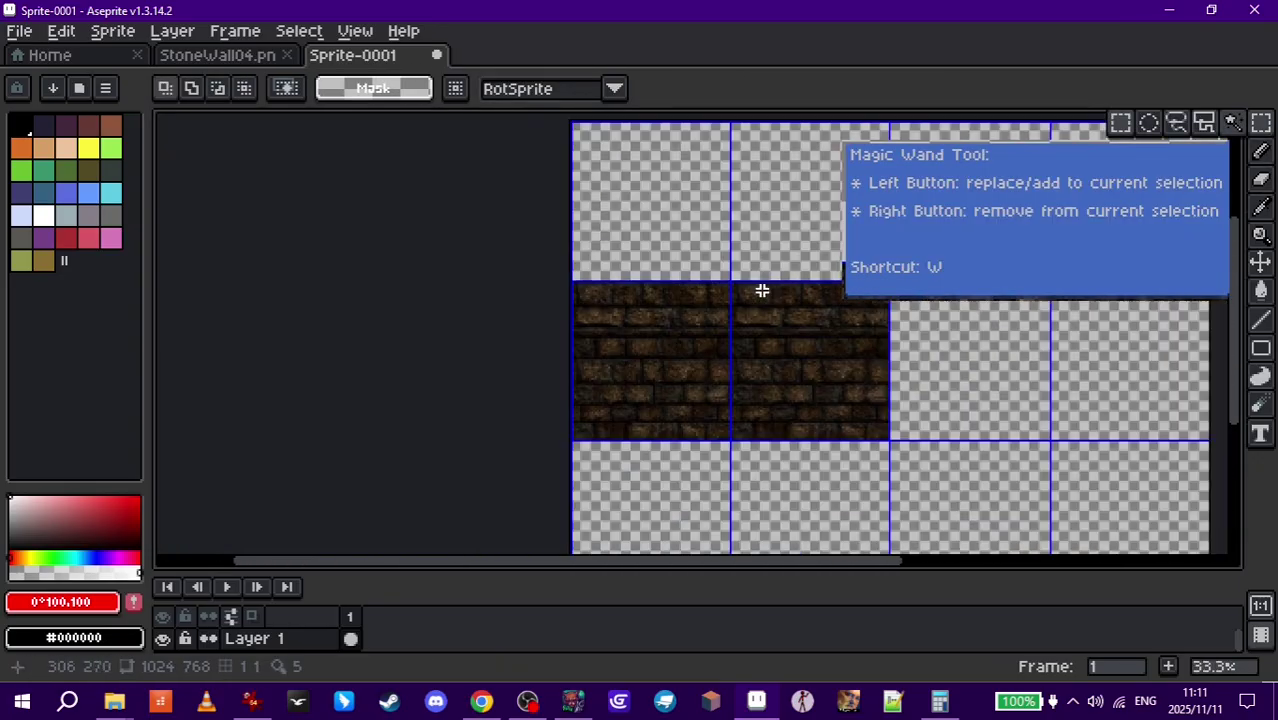
Step: Select both stone tiles and duplicate them into the remaining two middle-row cells
{"action": "key", "text": "m"}
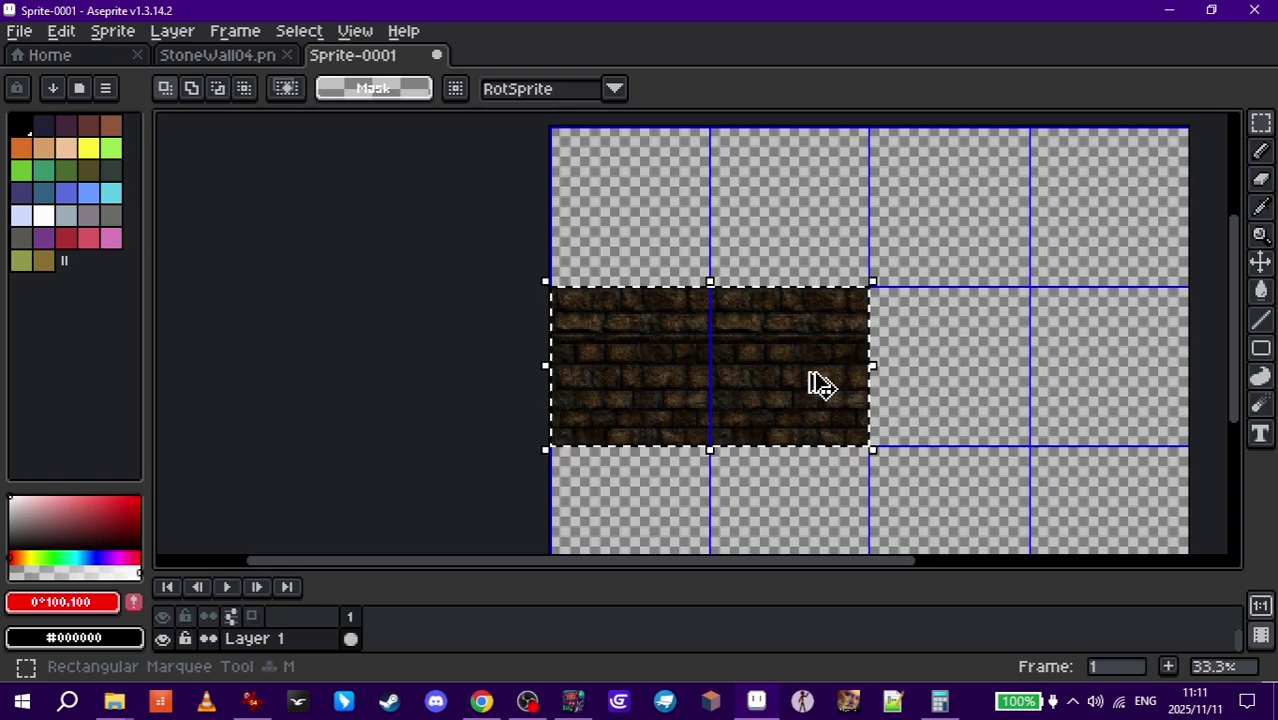
{"action": "left_click_drag", "start_coordinate": [645, 379], "coordinate": [930, 340], "text": "ctrl"}
{"action": "scroll", "coordinate": [608, 200], "scroll_direction": "up", "scroll_amount": 5}
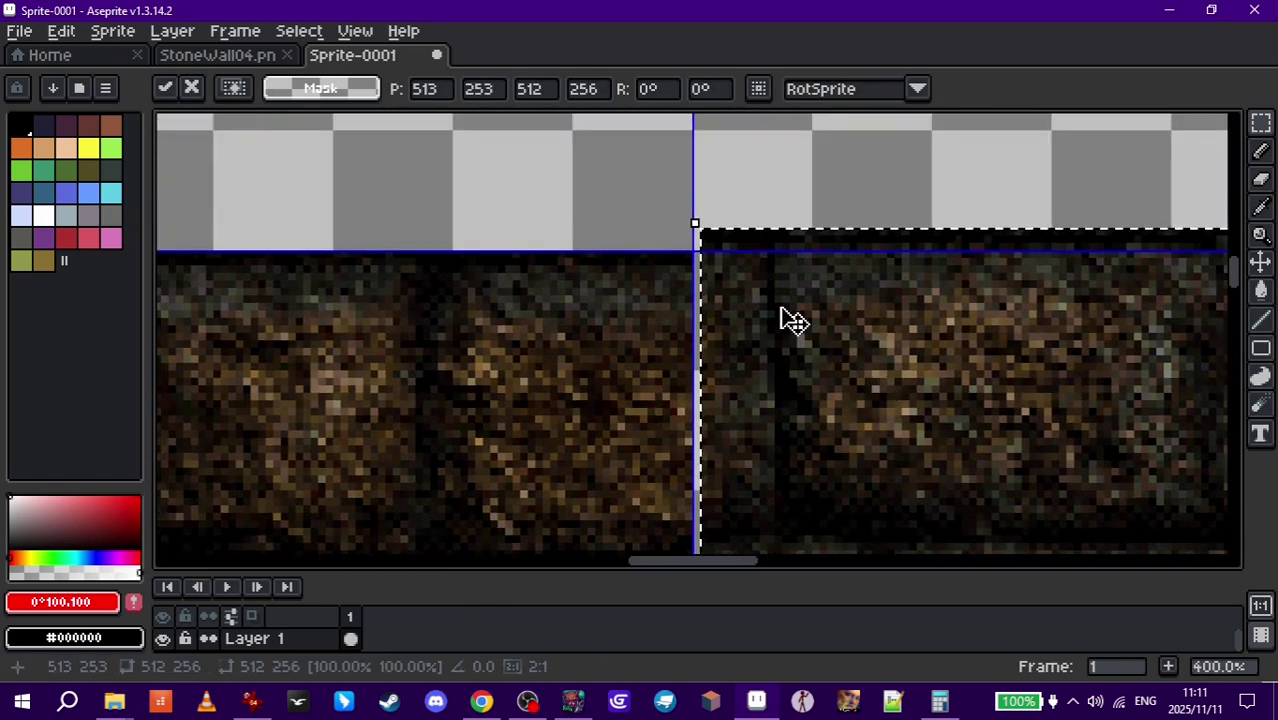
{"action": "mouse_move", "coordinate": [790, 320]}
{"action": "left_mouse_down"}
{"action": "mouse_move", "coordinate": [800, 348]}
{"action": "mouse_move", "coordinate": [771, 330]}
{"action": "left_mouse_up"}
{"action": "scroll", "coordinate": [778, 328], "scroll_direction": "down", "scroll_amount": 1}
{"action": "scroll", "coordinate": [790, 340], "scroll_direction": "down", "scroll_amount": 4}
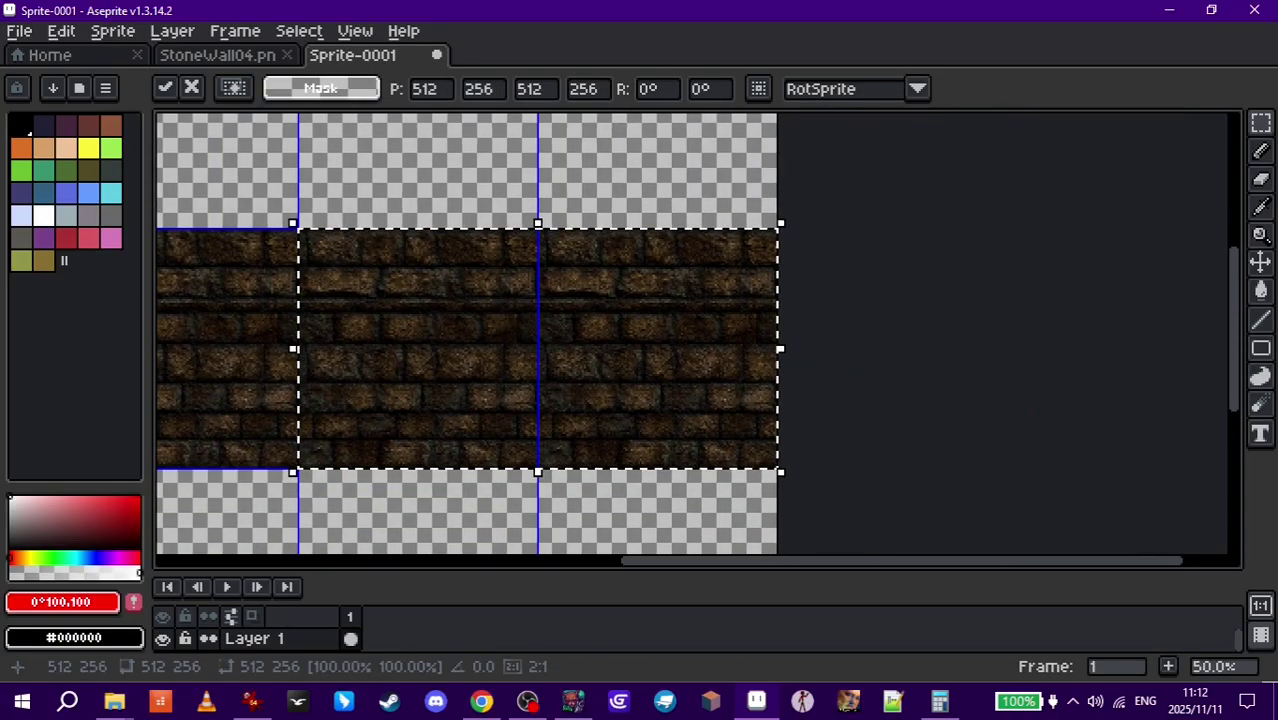
{"action": "key", "text": "ctrl+d"}
{"action": "scroll", "coordinate": [778, 425], "scroll_direction": "up", "scroll_amount": 4}
{"action": "scroll", "coordinate": [777, 420], "scroll_direction": "down", "scroll_amount": 4}
{"action": "scroll", "coordinate": [705, 414], "scroll_direction": "down", "scroll_amount": 1}
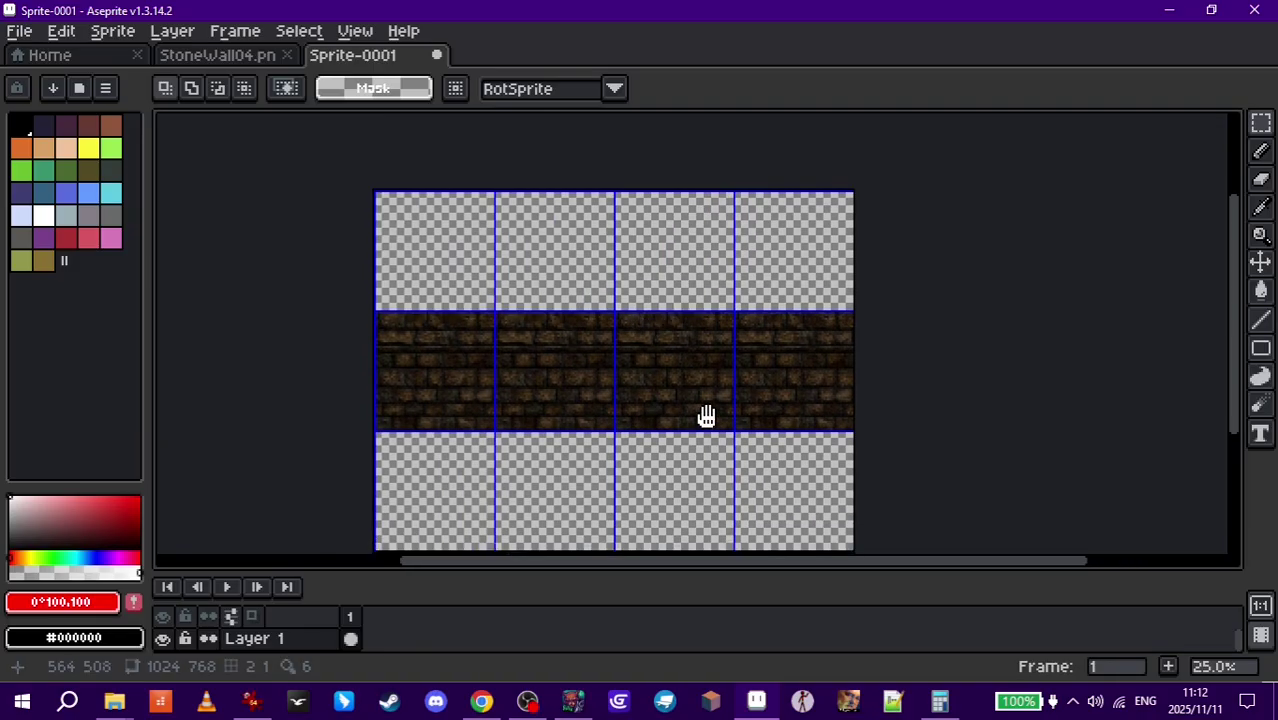
{"action": "scroll", "coordinate": [819, 398], "scroll_direction": "up", "scroll_amount": 1}
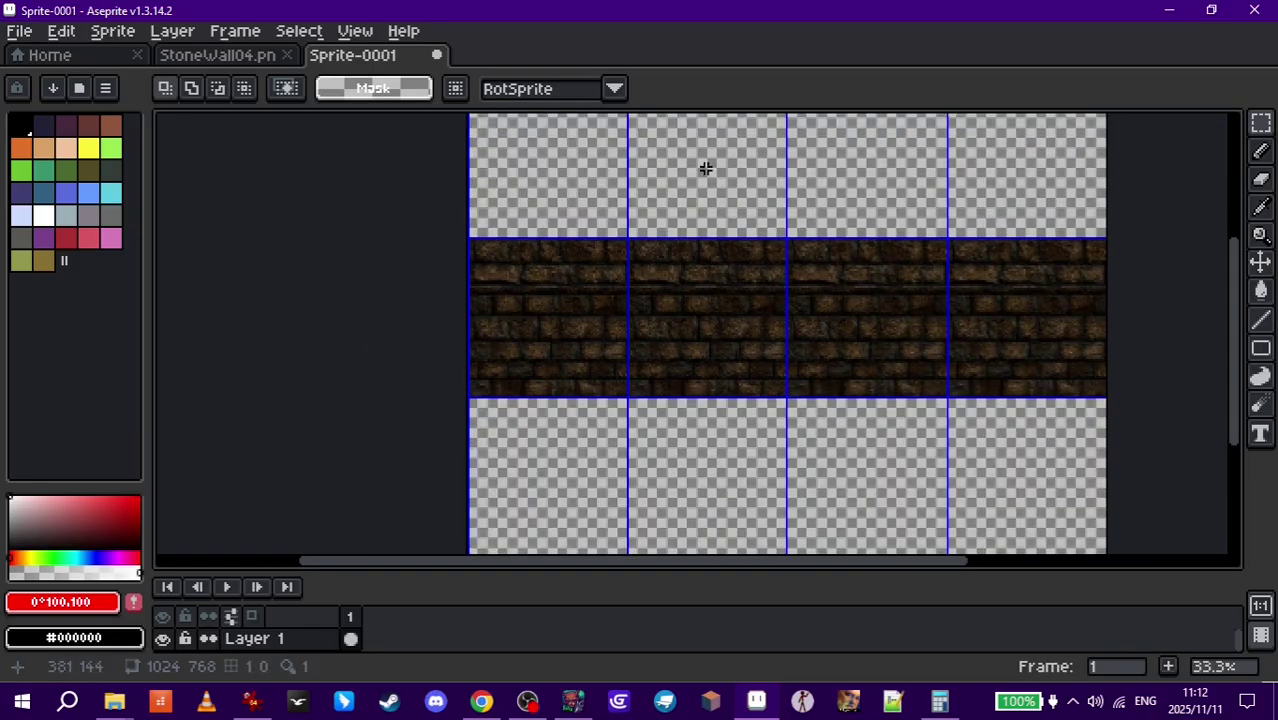
{"action": "middle_click_drag", "start_coordinate": [705, 169], "coordinate": [707, 215]}
{"action": "scroll", "coordinate": [742, 419], "scroll_direction": "down", "scroll_amount": 2, "text": "ctrl"}
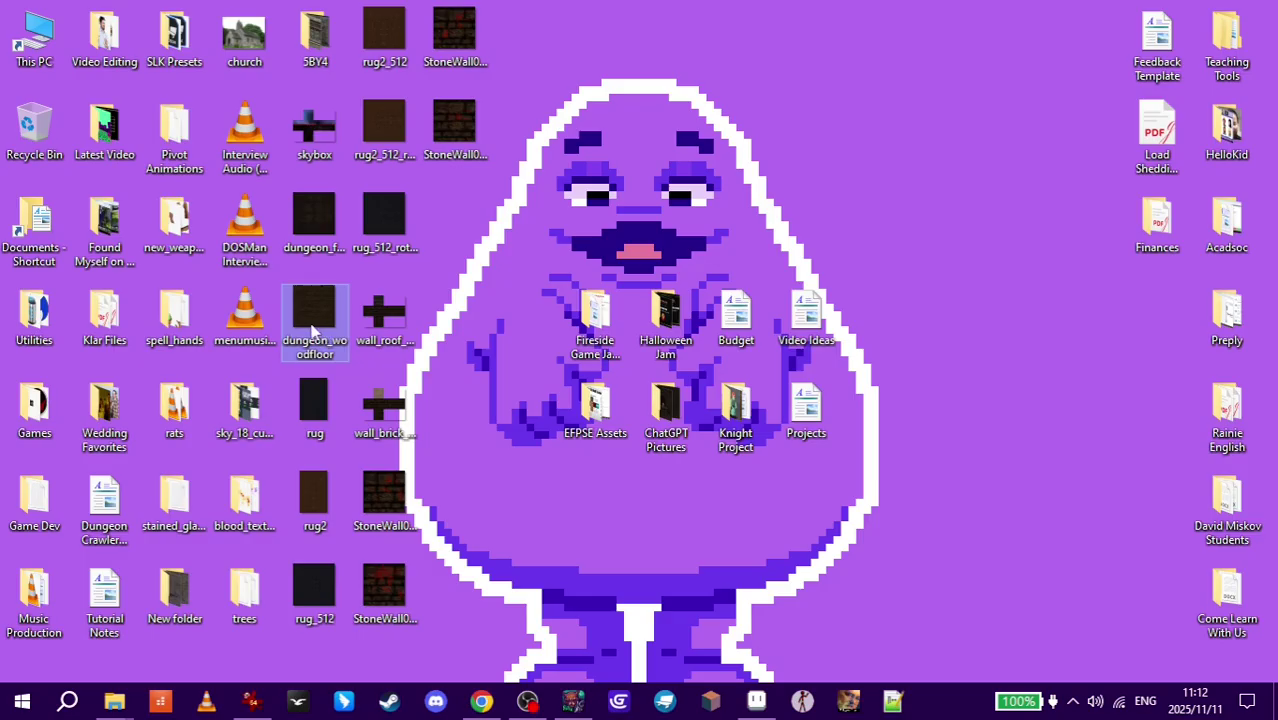
Step: Open dungeon_woodfloor.png in Aseprite, copy it, and paste it into Sprite-0001
{"action": "left_click_drag", "start_coordinate": [313, 337], "coordinate": [575, 690]}
{"action": "left_click_drag", "start_coordinate": [713, 617], "coordinate": [366, 165]}
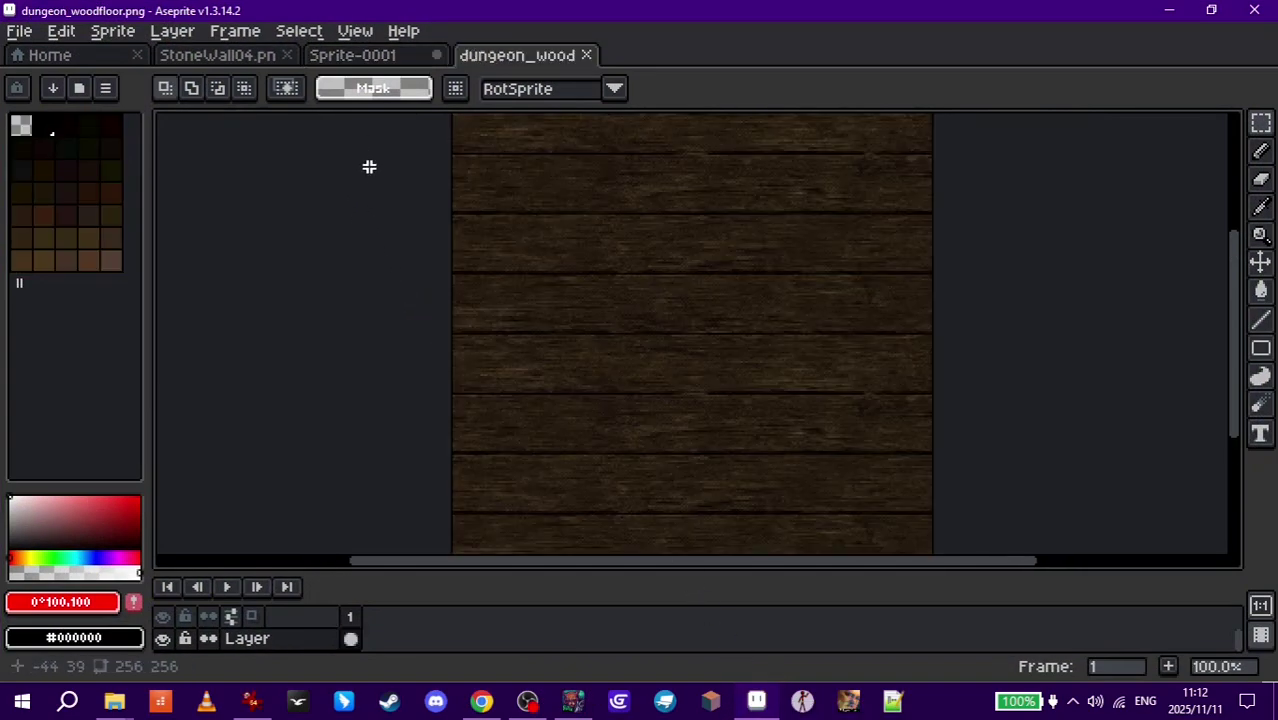
{"action": "left_click", "coordinate": [272, 55]}
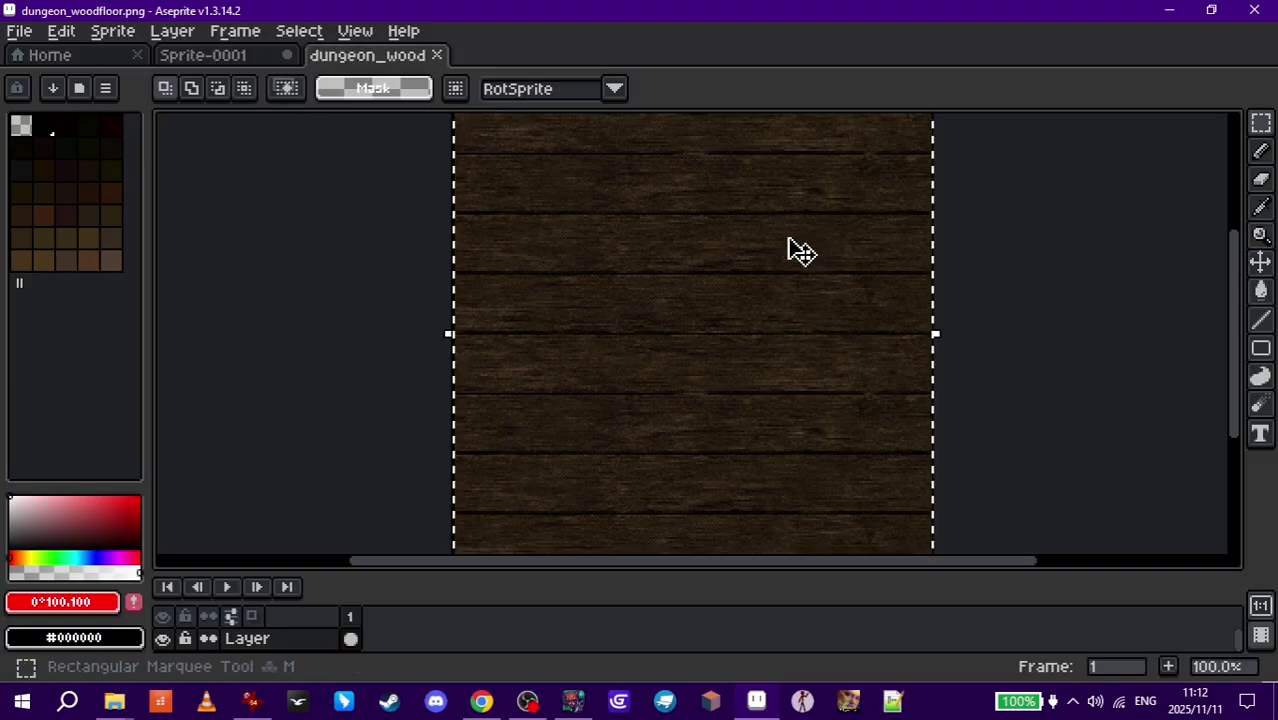
{"action": "key", "text": "ctrl+c"}
{"action": "key", "text": "ctrl+shift+Tab"}
{"action": "key", "text": "ctrl+v"}
Step: Position the wood floor tile in the second top-row cell (256,0) and commit it
{"action": "left_click_drag", "start_coordinate": [622, 348], "coordinate": [781, 334]}
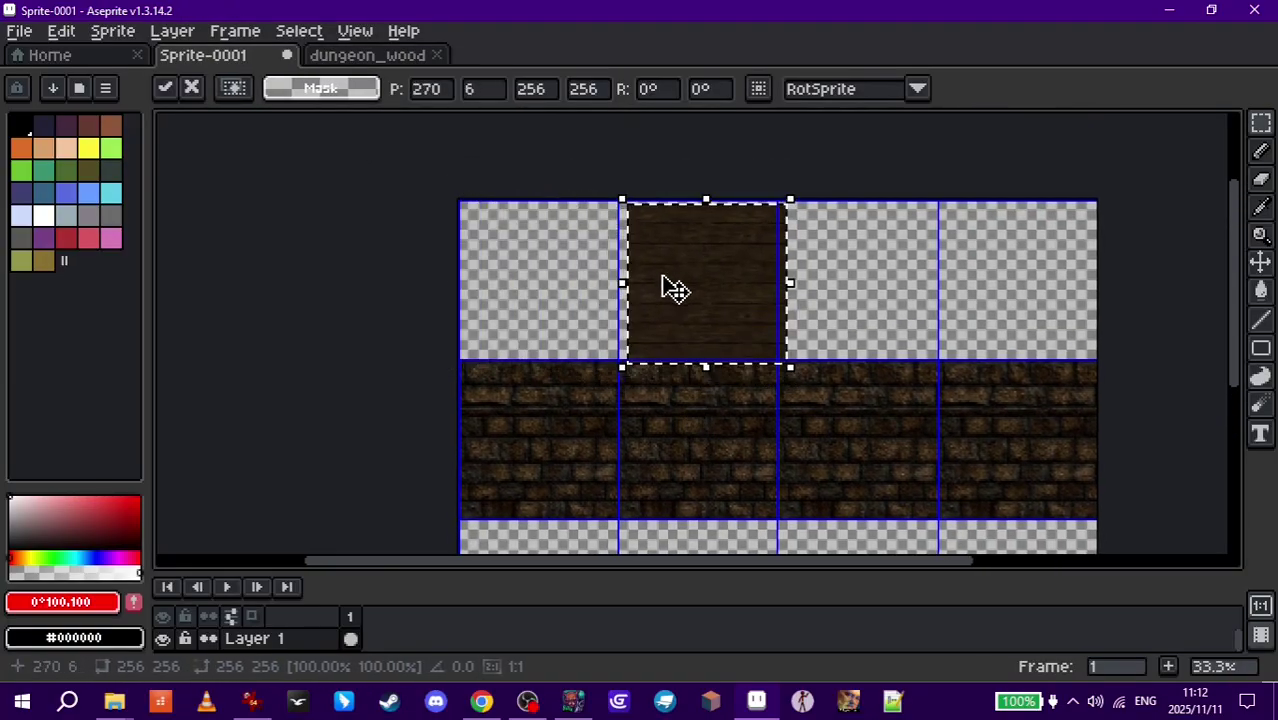
{"action": "scroll", "coordinate": [653, 222], "scroll_direction": "up", "scroll_amount": 6}
{"action": "scroll", "coordinate": [910, 505], "scroll_direction": "up", "scroll_amount": 3}
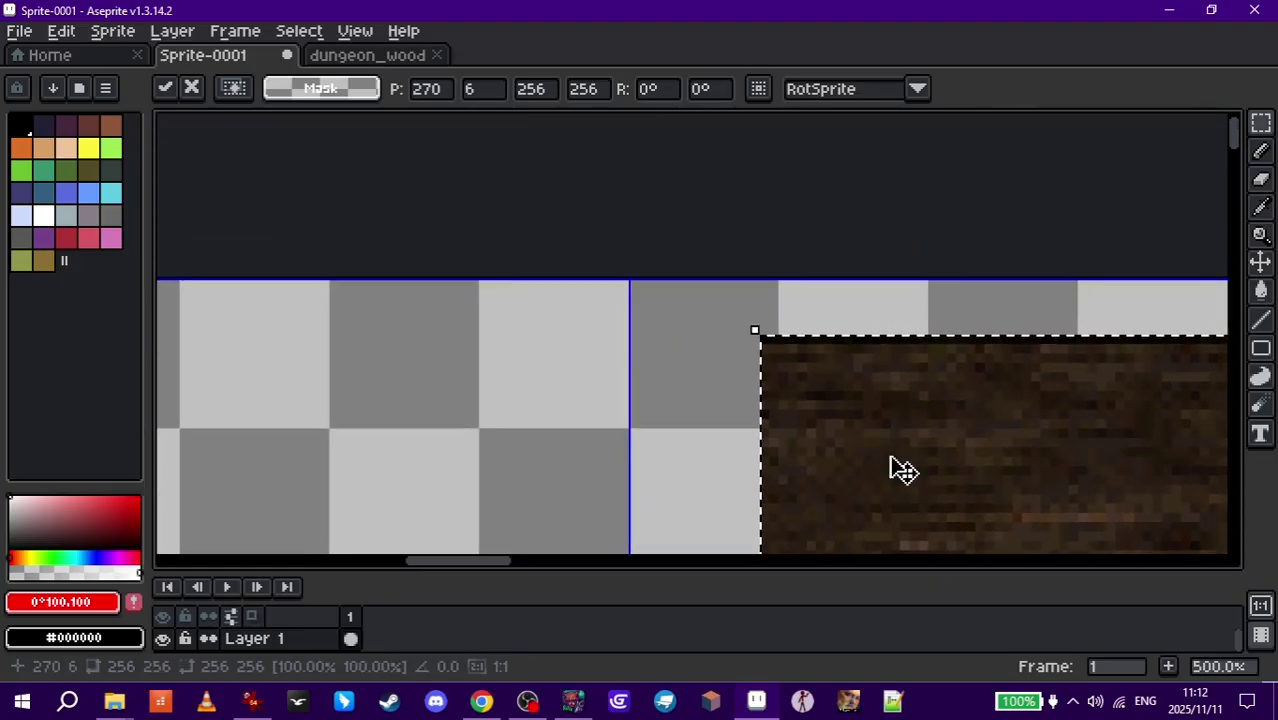
{"action": "left_click_drag", "start_coordinate": [896, 465], "coordinate": [736, 377]}
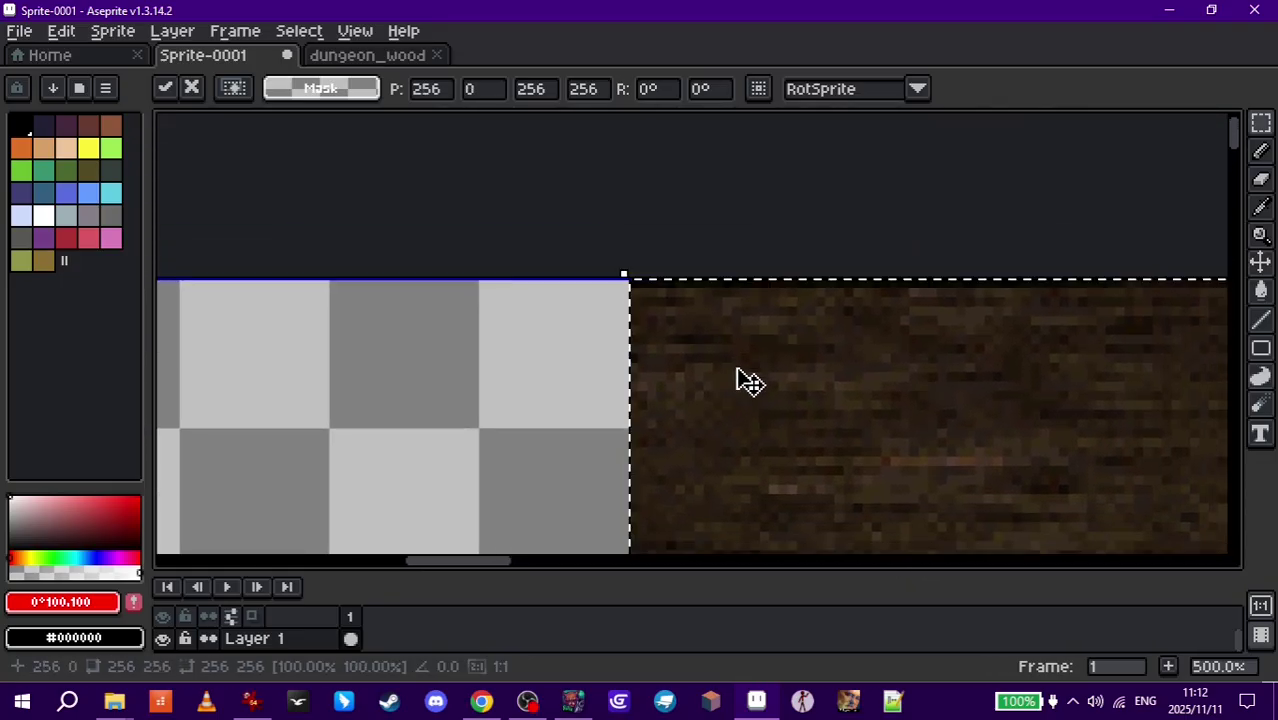
{"action": "scroll", "coordinate": [785, 417], "scroll_direction": "down", "scroll_amount": 6}
{"action": "middle_click_drag", "start_coordinate": [785, 417], "coordinate": [855, 429]}
{"action": "key", "text": "Return"}
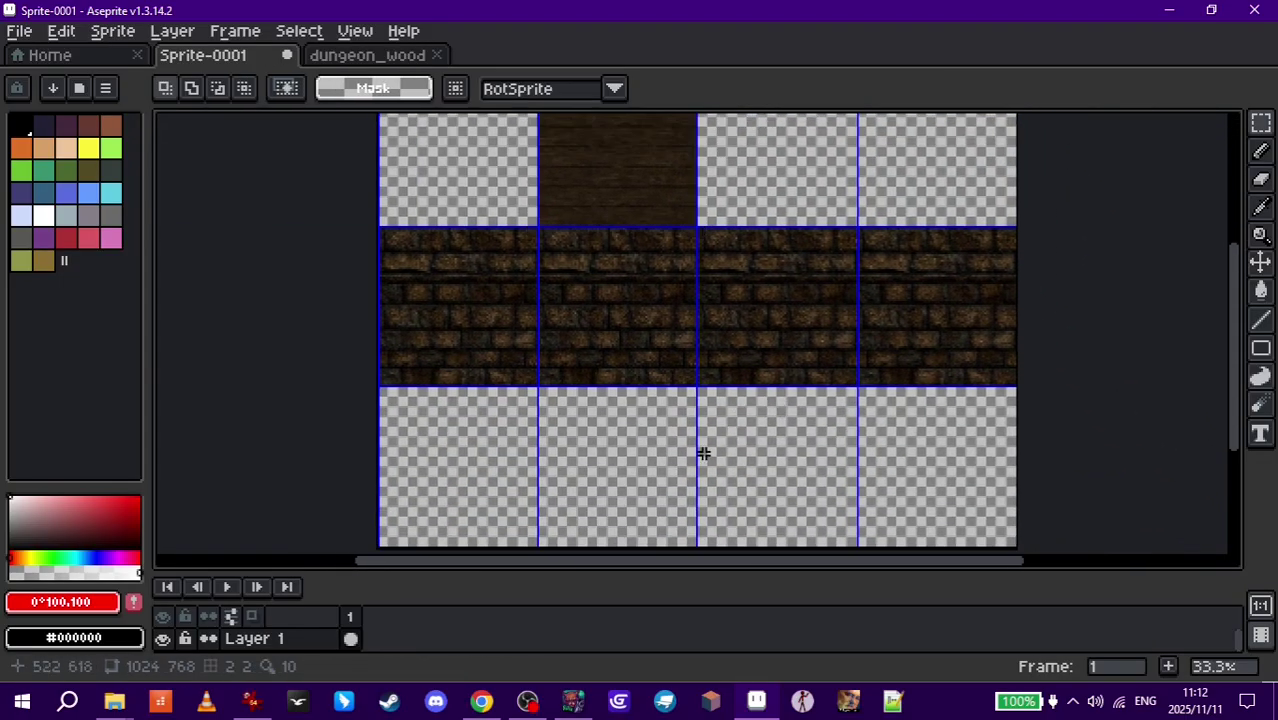
{"action": "middle_click_drag", "start_coordinate": [565, 402], "coordinate": [645, 434]}
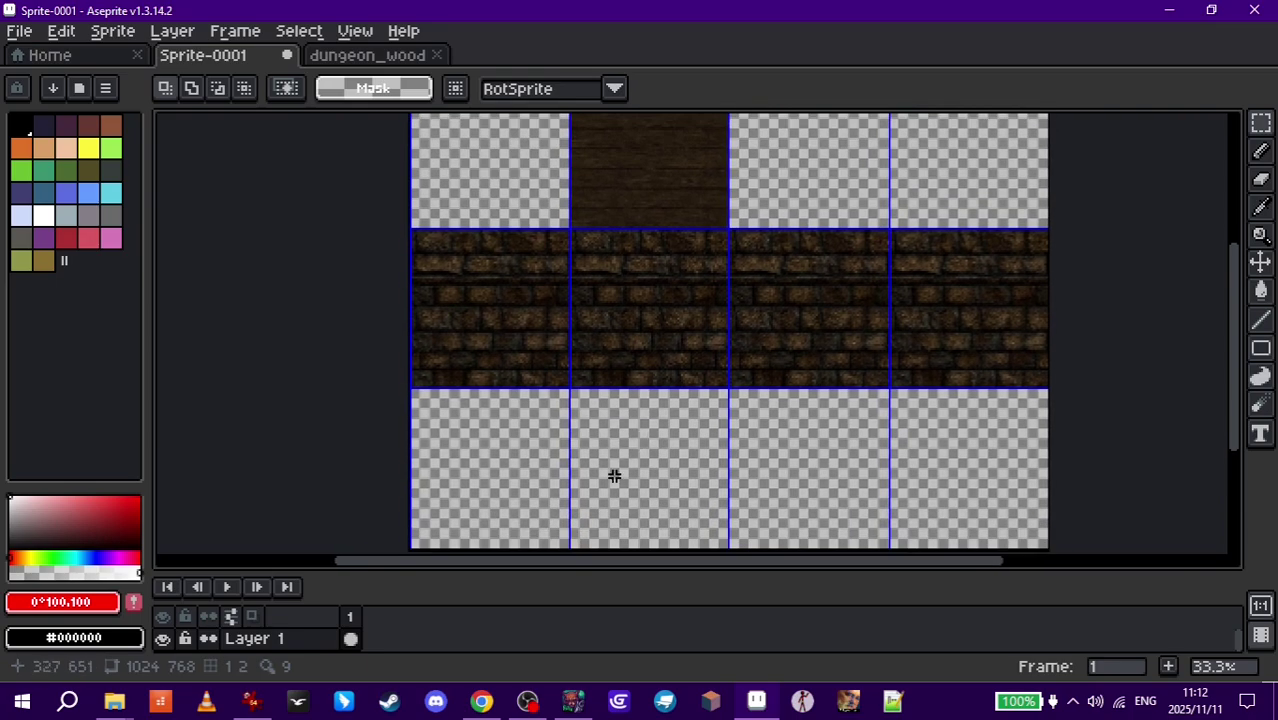
{"action": "left_click", "coordinate": [395, 57]}
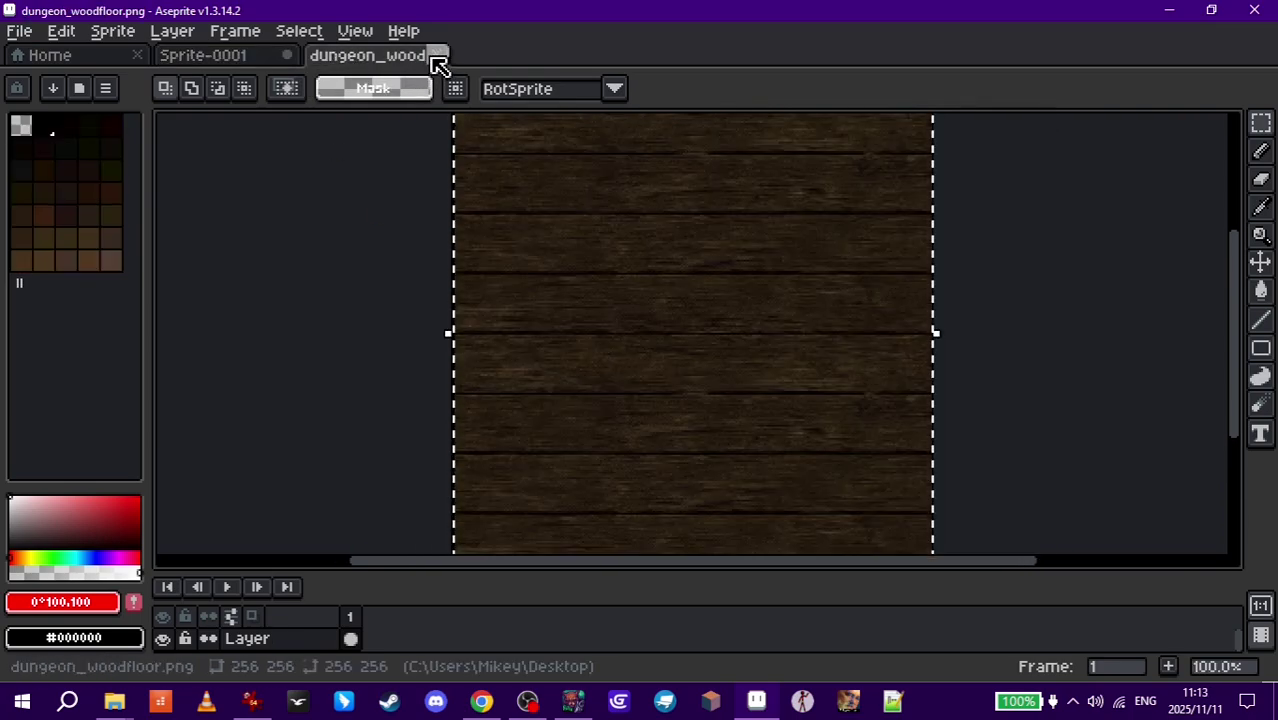
Step: Paste the copied dungeon_floor tile into Sprite-0001 and place it in column two's bottom cell
{"action": "key", "text": "alt+Tab"}
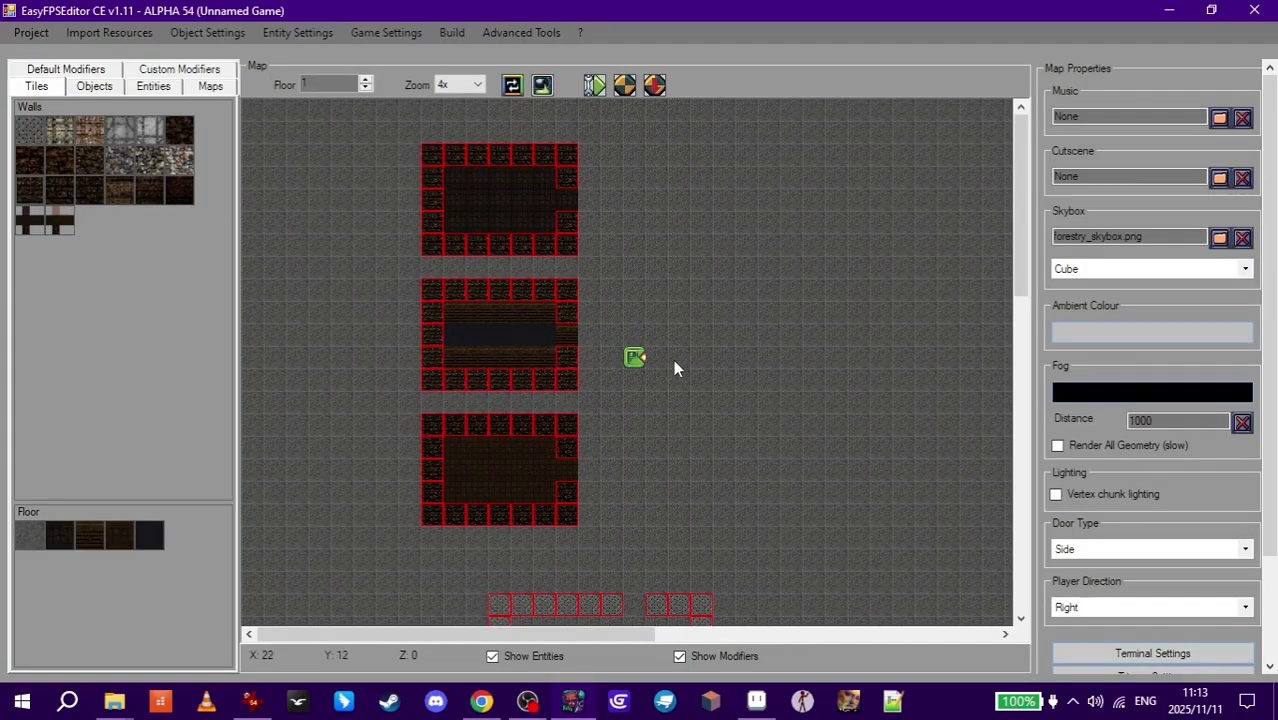
{"action": "key", "text": "alt+Tab"}
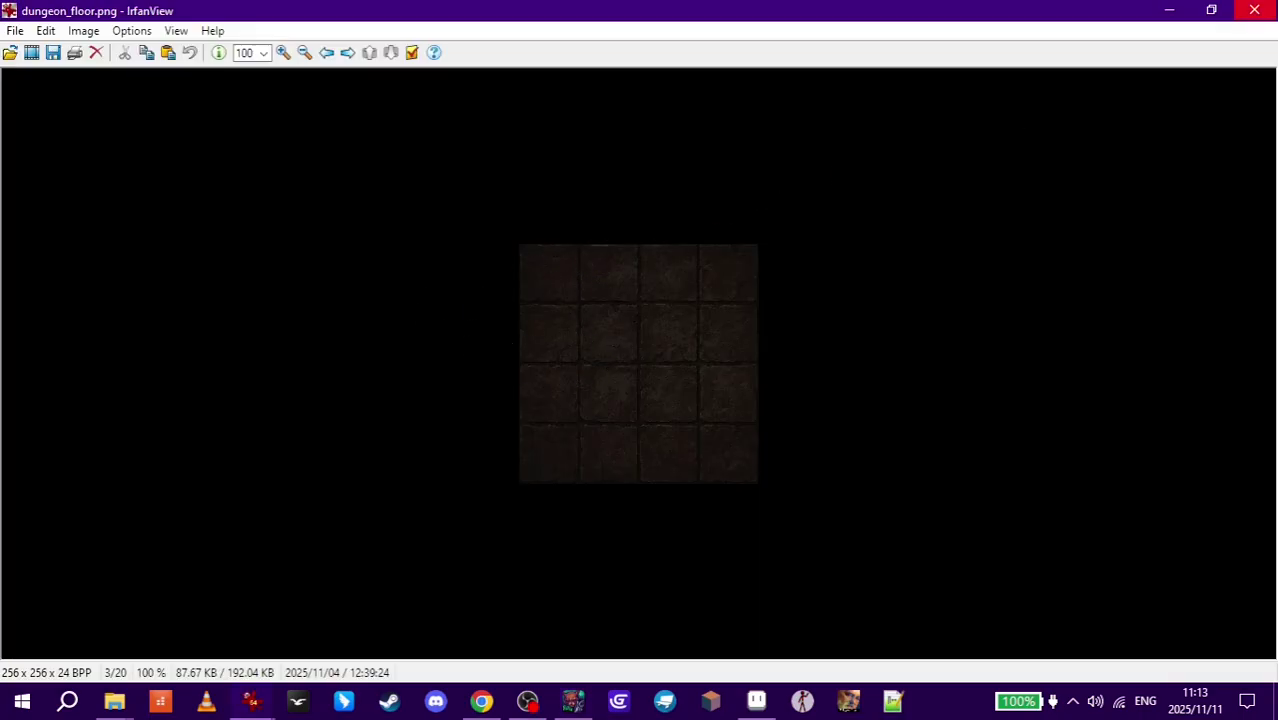
{"action": "key", "text": "alt+Tab"}
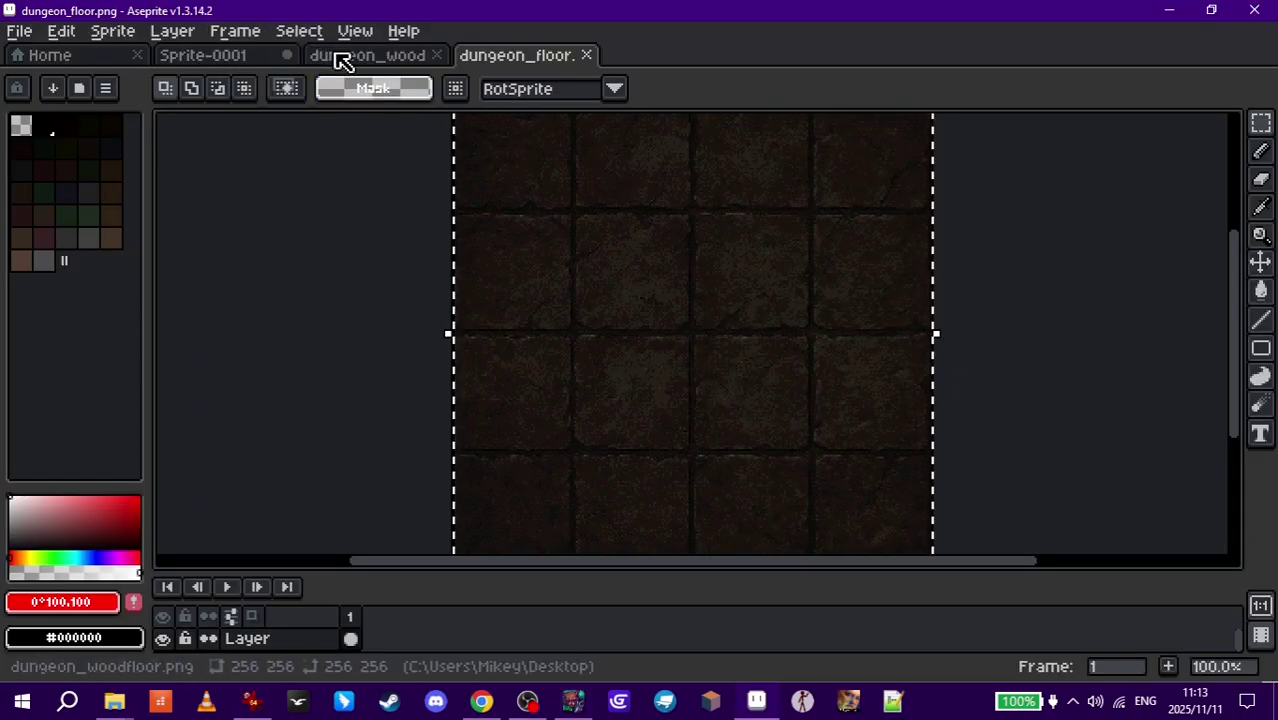
{"action": "left_click", "coordinate": [250, 55]}
{"action": "key", "text": "ctrl+v"}
{"action": "left_click_drag", "start_coordinate": [485, 210], "coordinate": [639, 511]}
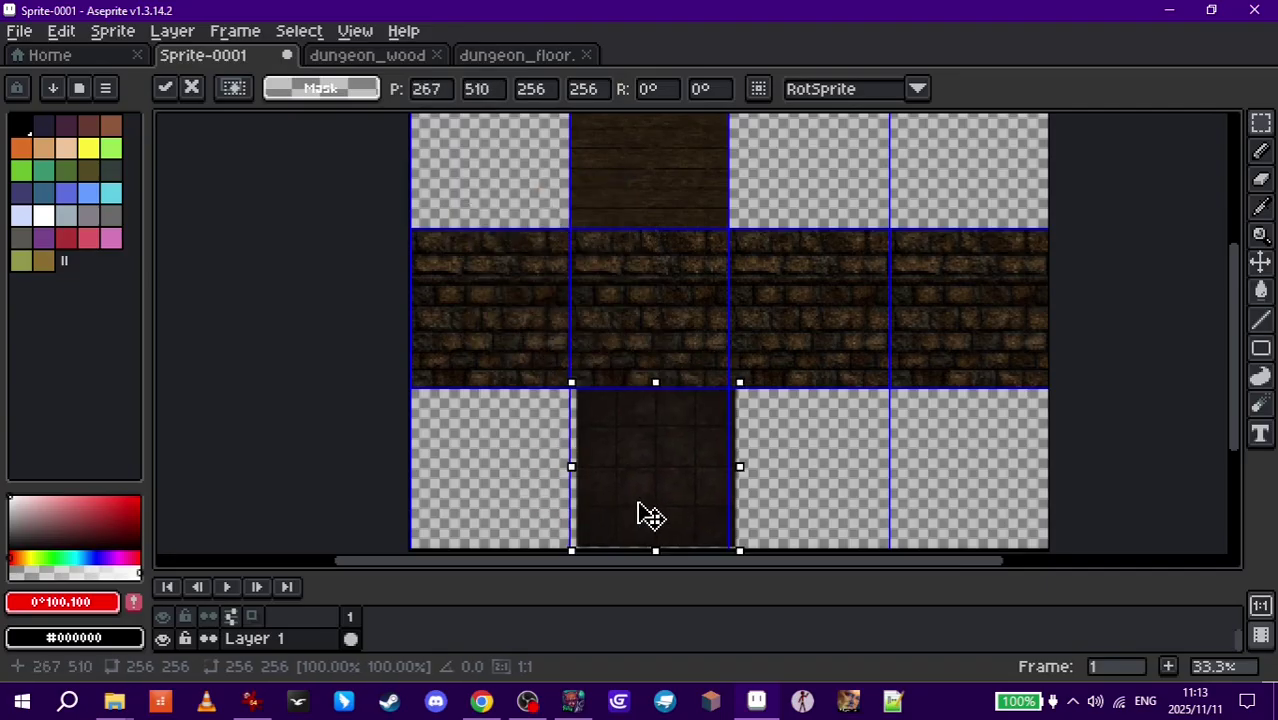
{"action": "key", "text": "Return"}
Step: Close the extra texture tabs and select the first frame's cel
{"action": "left_click", "coordinate": [61, 31]}
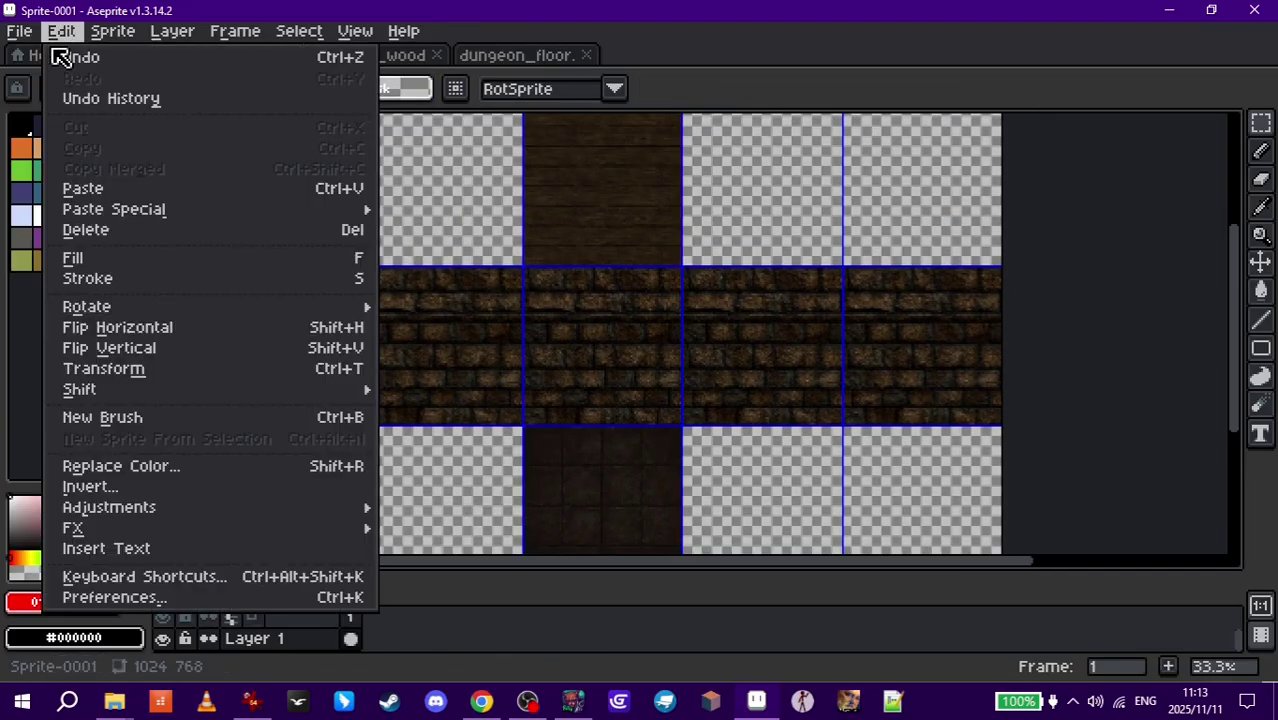
{"action": "left_click", "coordinate": [19, 31]}
{"action": "left_click", "coordinate": [350, 640]}
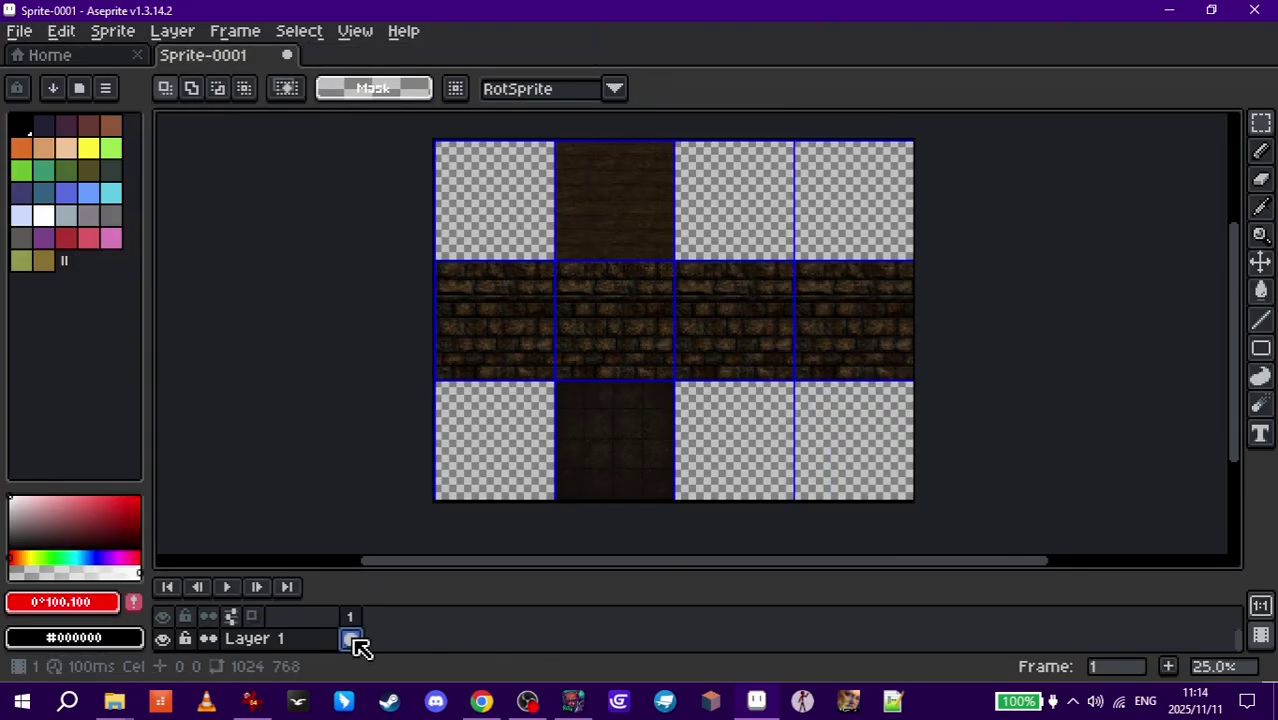
Step: Add a second frame, pick the rectangular marquee and centre the sprite in view
{"action": "key", "text": "alt+n"}
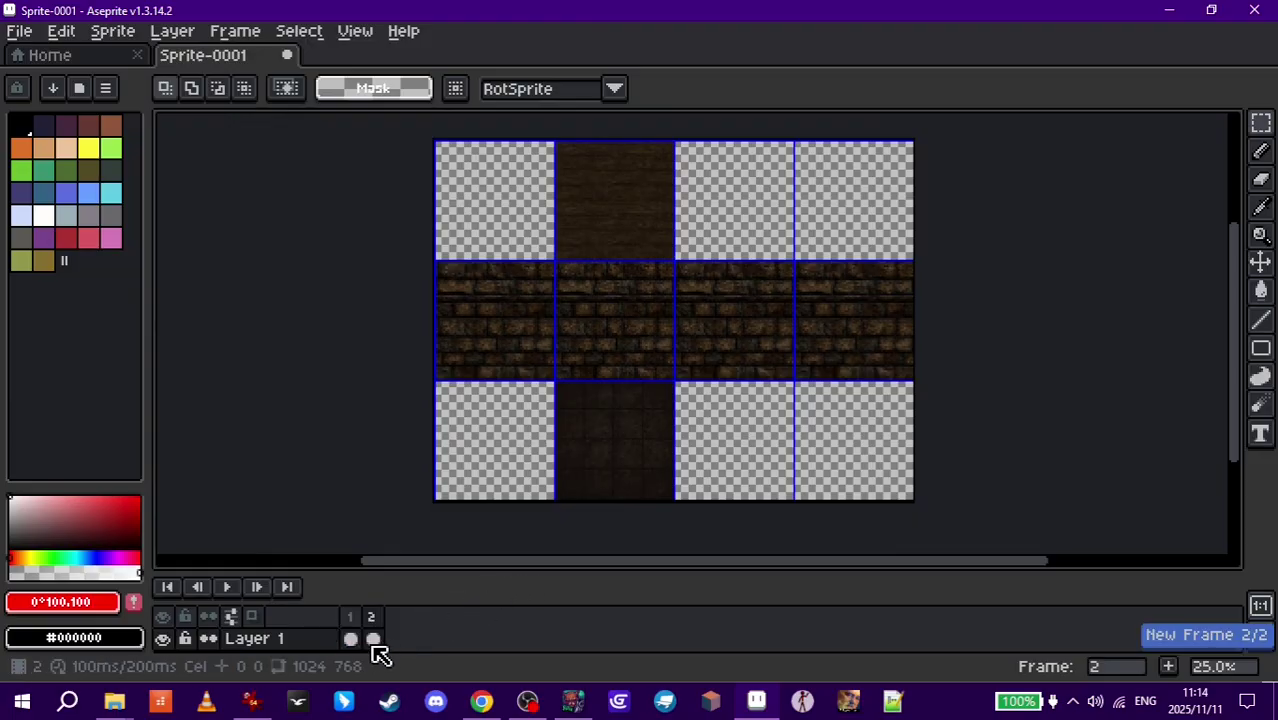
{"action": "left_click", "coordinate": [1261, 122]}
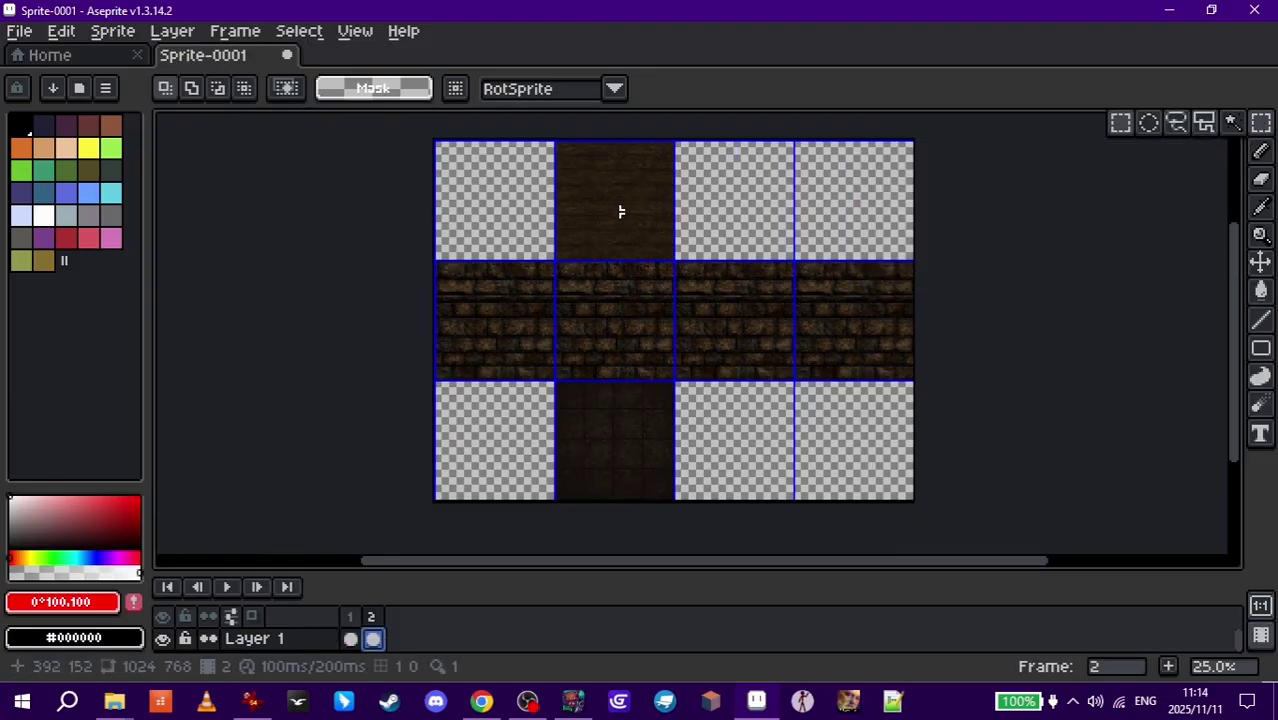
{"action": "scroll", "coordinate": [590, 171], "scroll_direction": "up", "scroll_amount": 3}
{"action": "scroll", "coordinate": [533, 285], "scroll_direction": "down", "scroll_amount": 4}
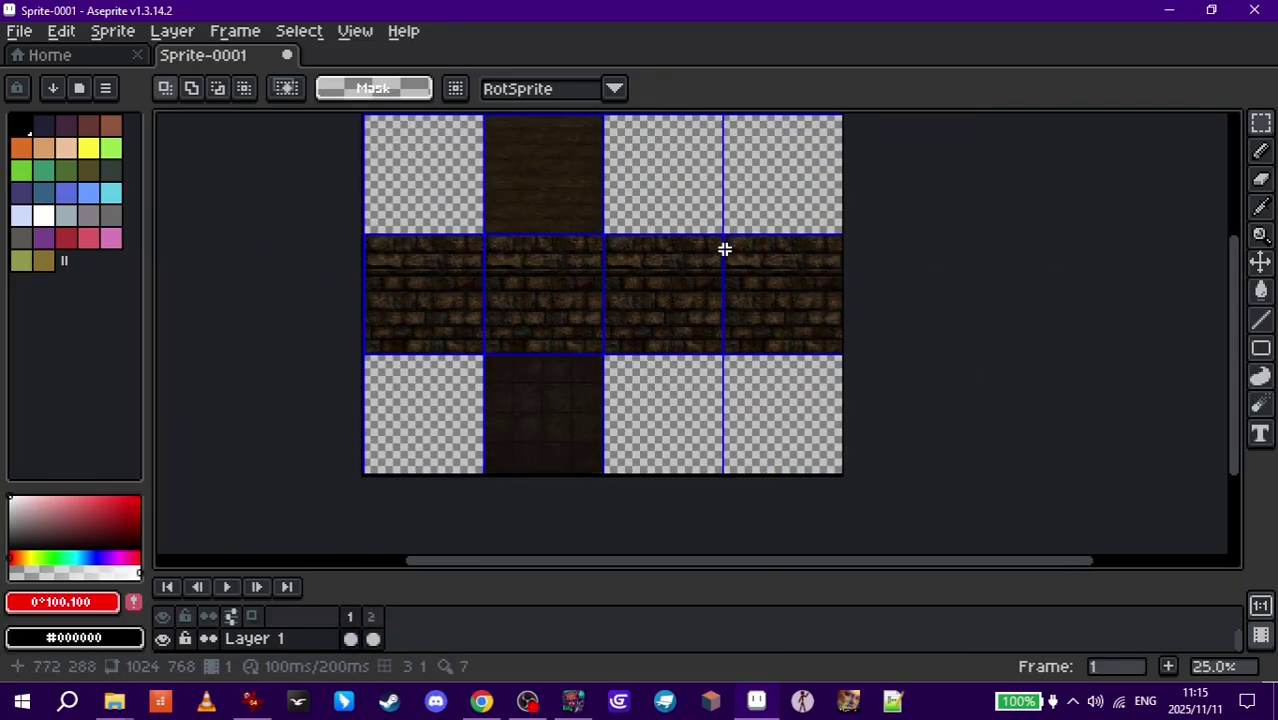
{"action": "middle_click_drag", "start_coordinate": [730, 261], "coordinate": [886, 301]}
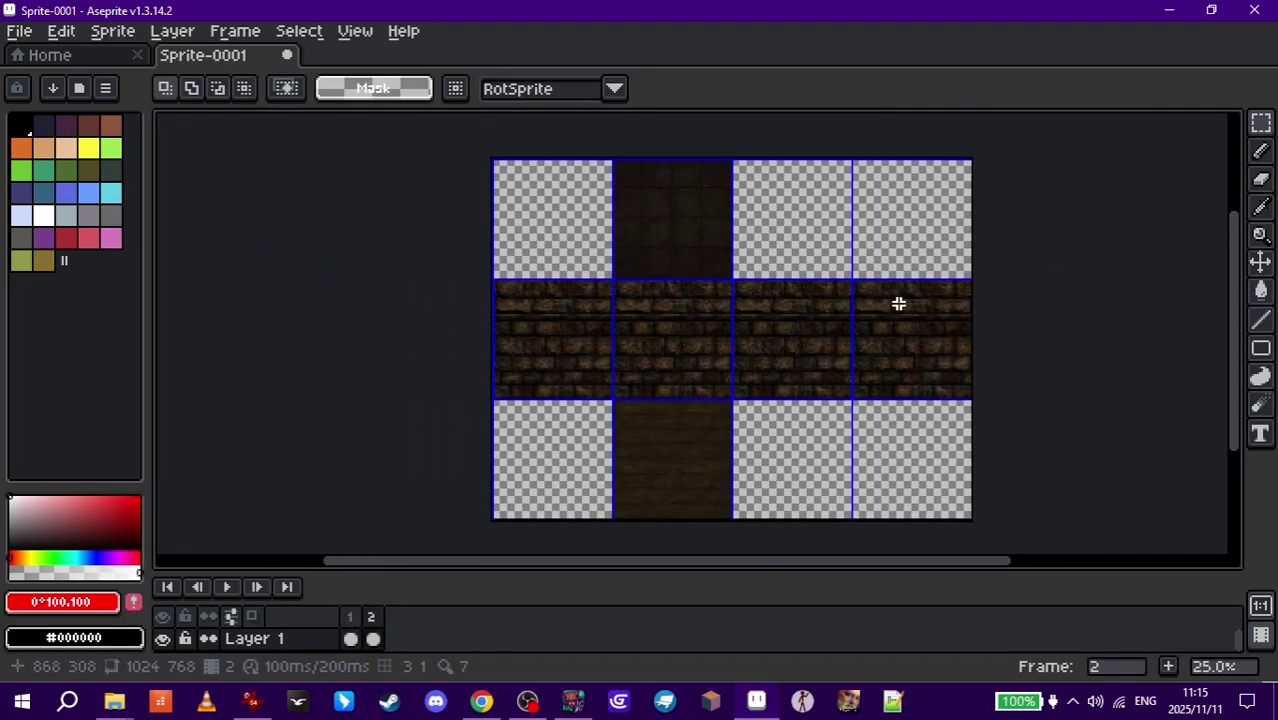
Step: Turn off the grid via View > Show > Grid and zoom out to 33.3%
{"action": "left_click", "coordinate": [355, 31]}
{"action": "mouse_move", "coordinate": [380, 134]}
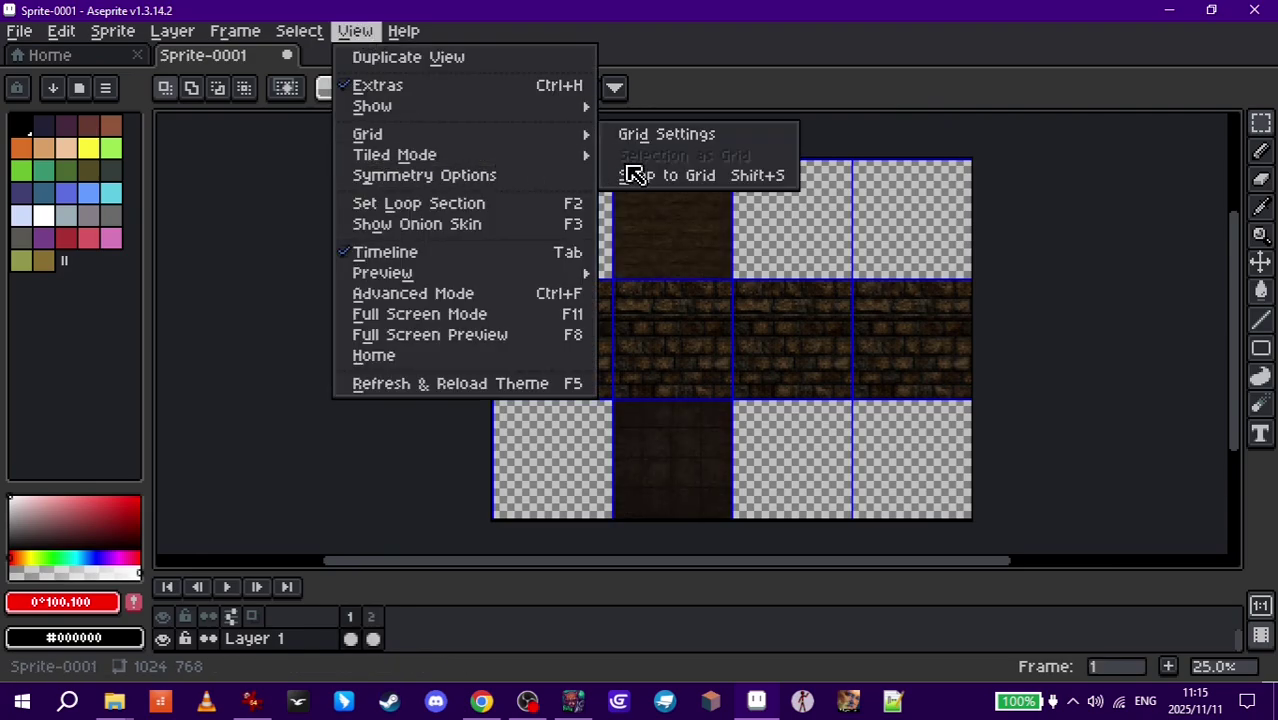
{"action": "mouse_move", "coordinate": [428, 117]}
{"action": "left_click", "coordinate": [610, 148]}
{"action": "scroll", "coordinate": [673, 268], "scroll_direction": "up", "scroll_amount": 6}
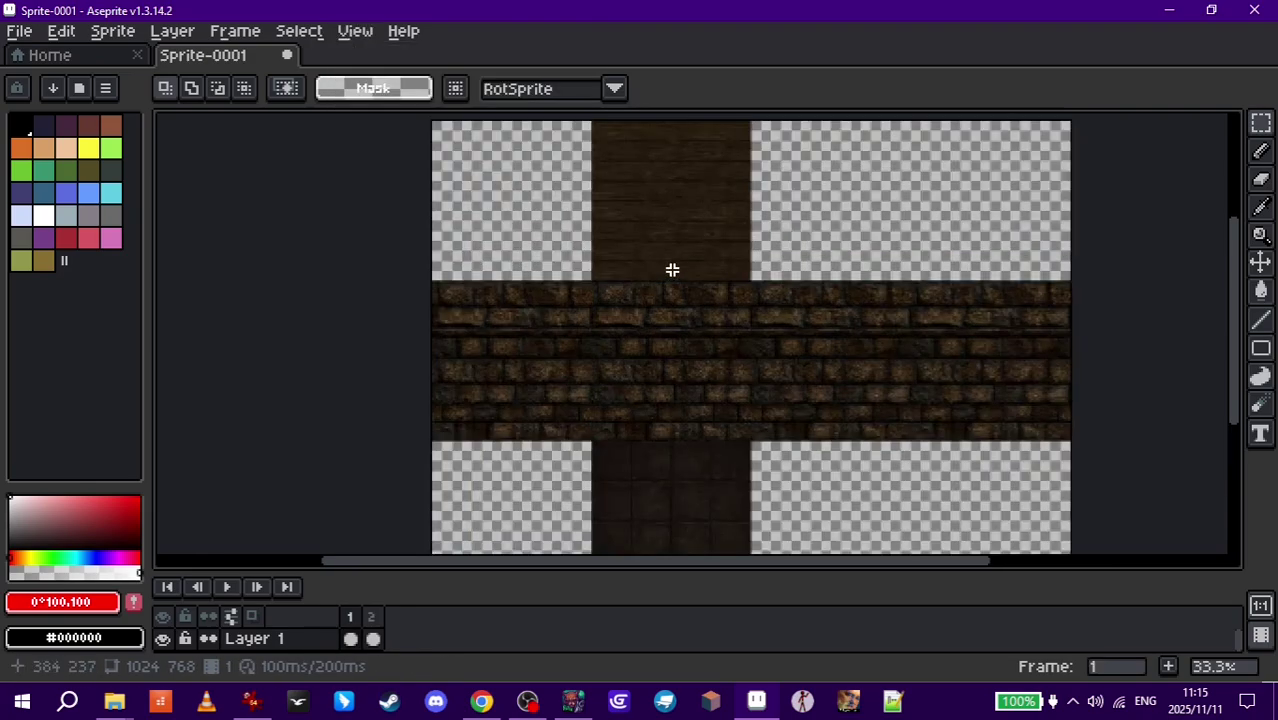
{"action": "scroll", "coordinate": [684, 281], "scroll_direction": "down", "scroll_amount": 5}
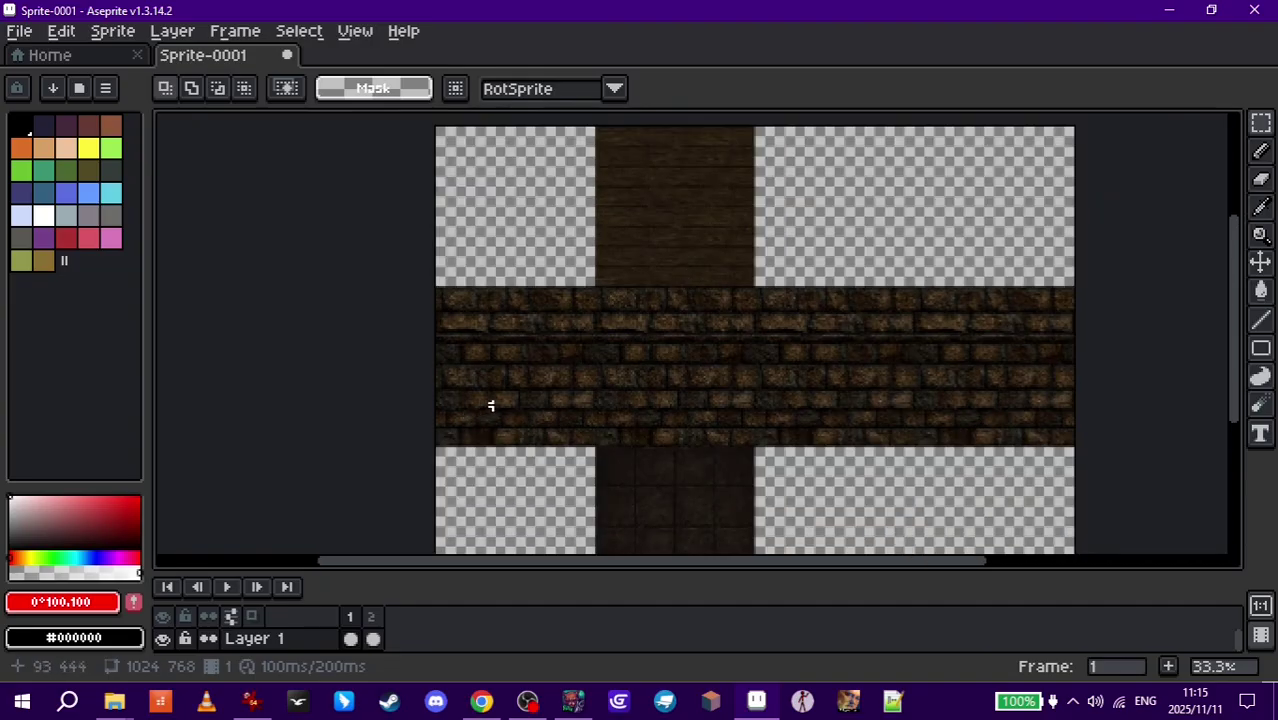
Step: Export the sprite as a PNG named testcube on the Desktop, accepting the two-file split
{"action": "left_click", "coordinate": [19, 31]}
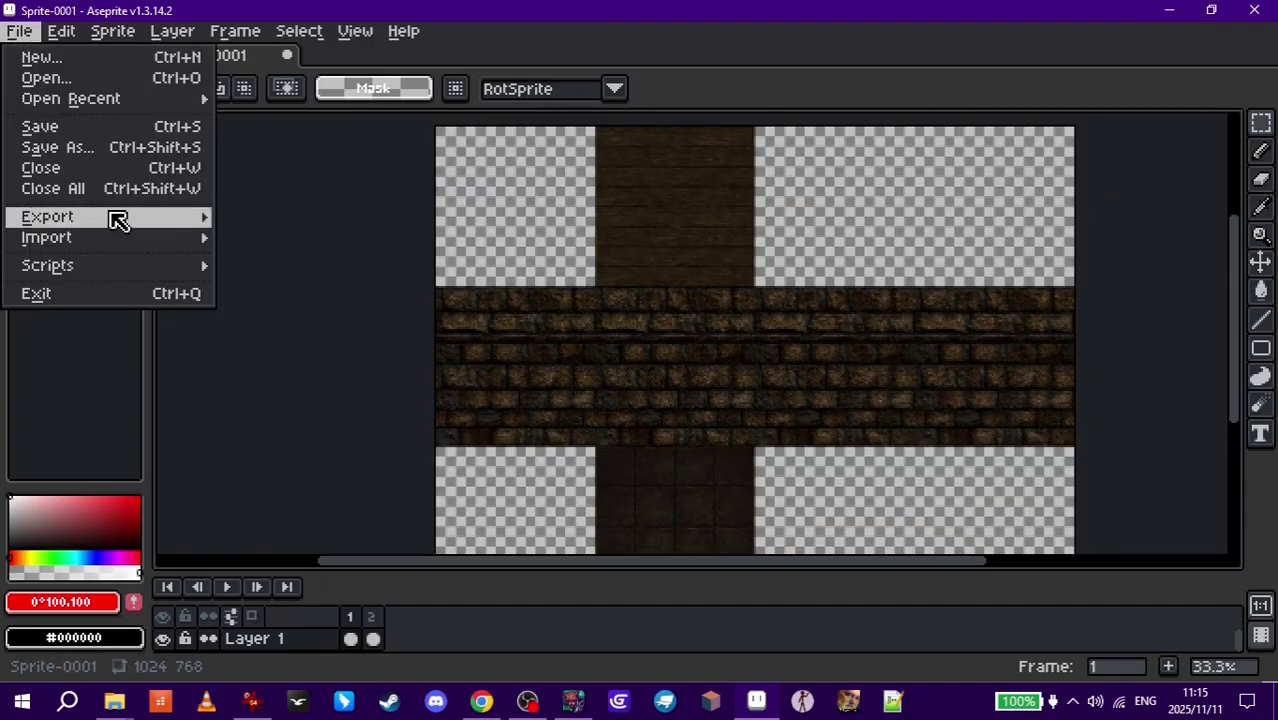
{"action": "mouse_move", "coordinate": [119, 220]}
{"action": "left_click", "coordinate": [302, 218]}
{"action": "left_click", "coordinate": [428, 70]}
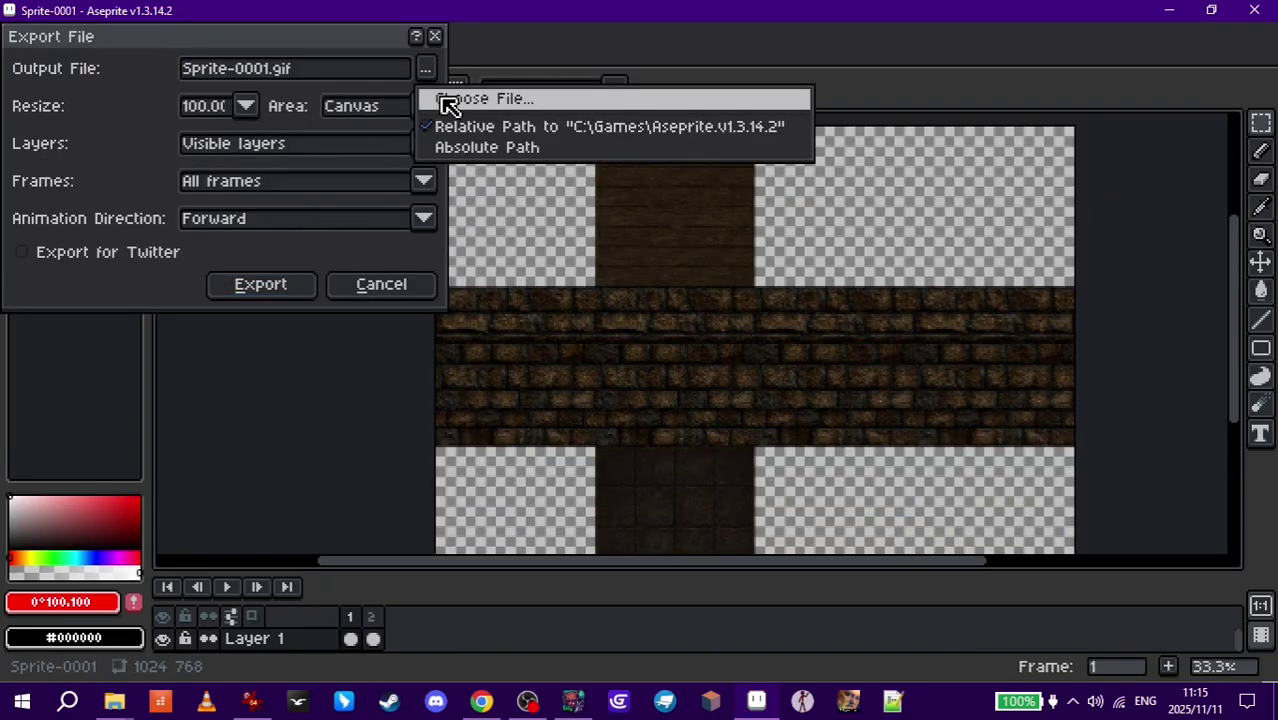
{"action": "left_click", "coordinate": [484, 98]}
{"action": "scroll", "coordinate": [476, 300], "scroll_direction": "down", "scroll_amount": 3}
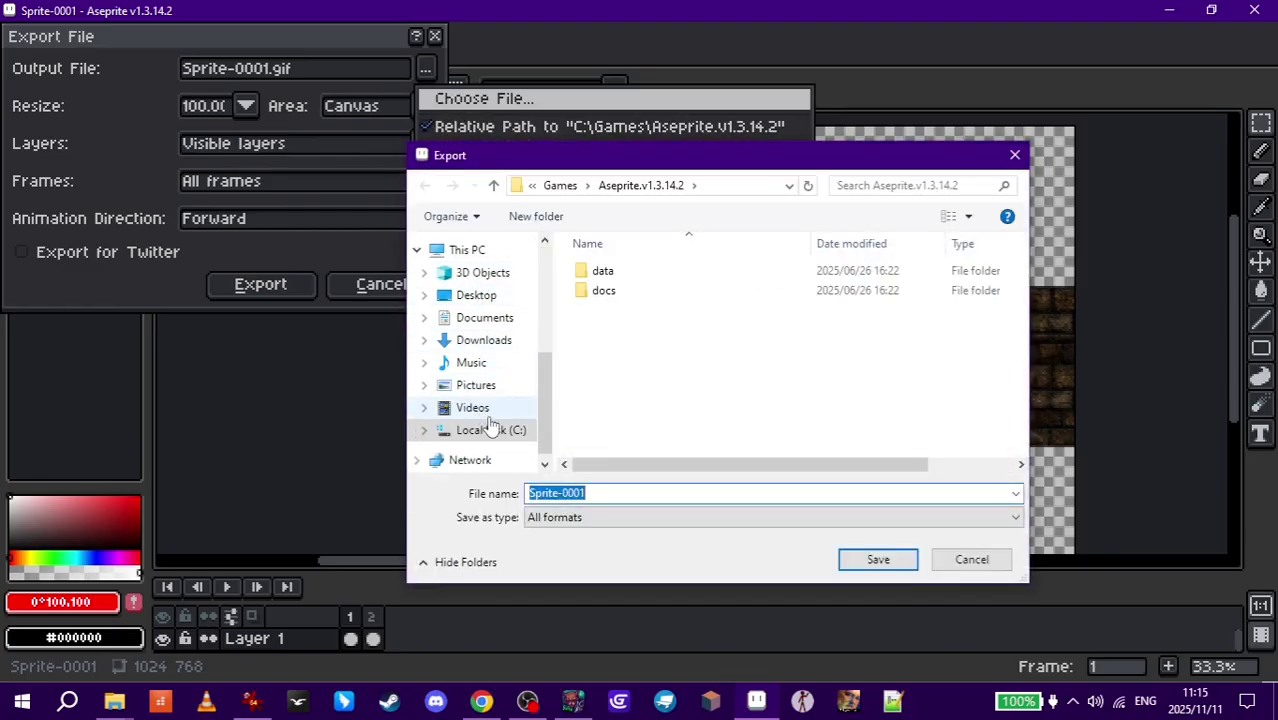
{"action": "left_click", "coordinate": [476, 295]}
{"action": "type", "text": "testb"}
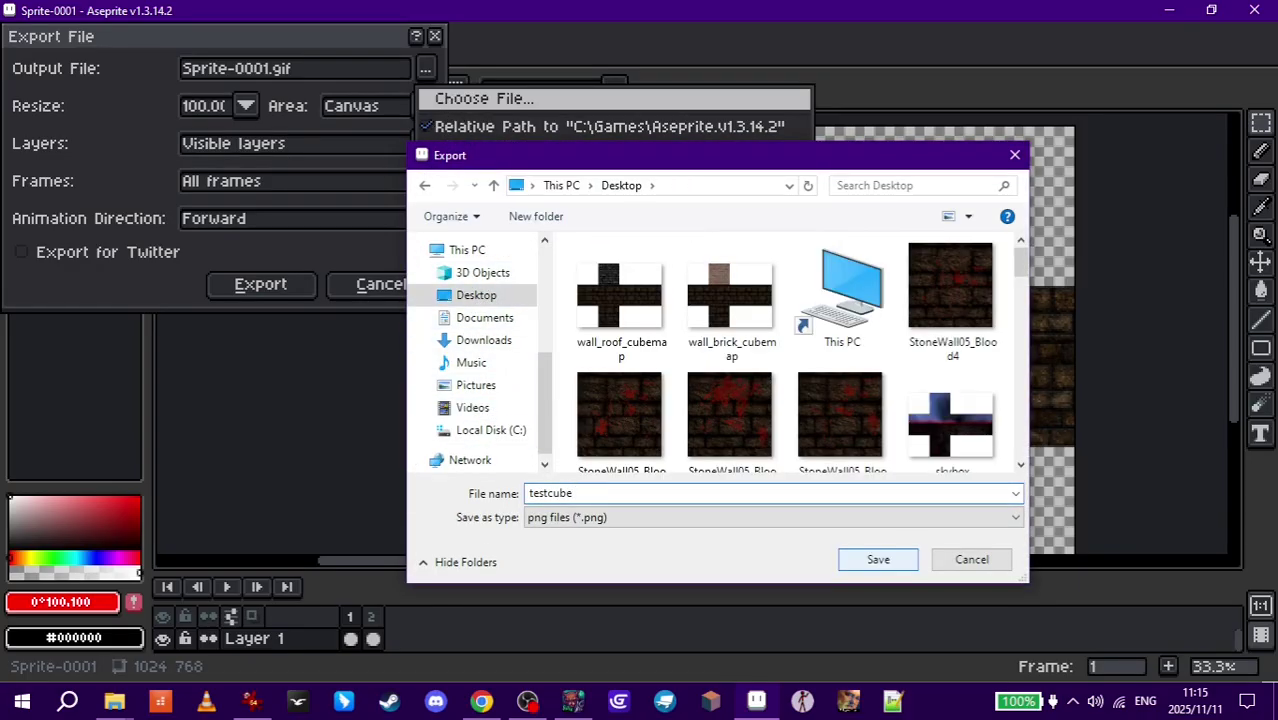
{"action": "left_click", "coordinate": [877, 560]}
{"action": "left_click", "coordinate": [268, 288]}
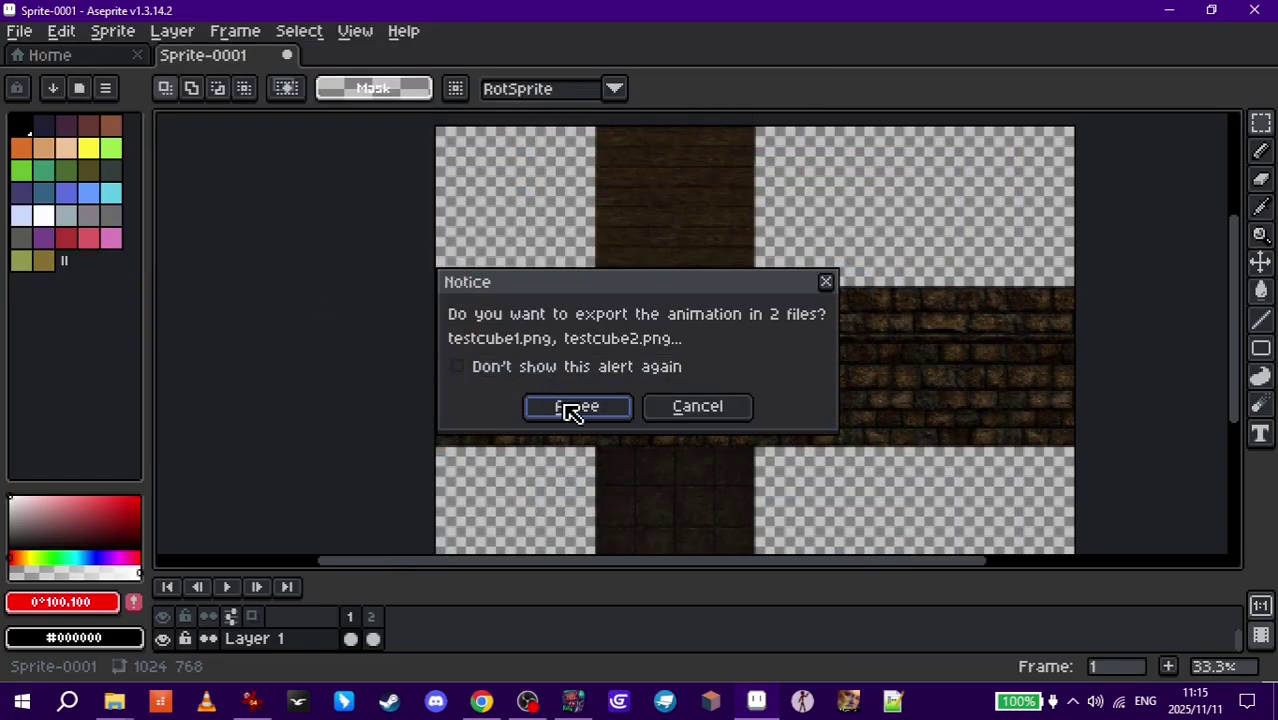
{"action": "left_click", "coordinate": [571, 409]}
Step: Open the texture importer and start adding new wall textures
{"action": "key", "text": "alt+Tab"}
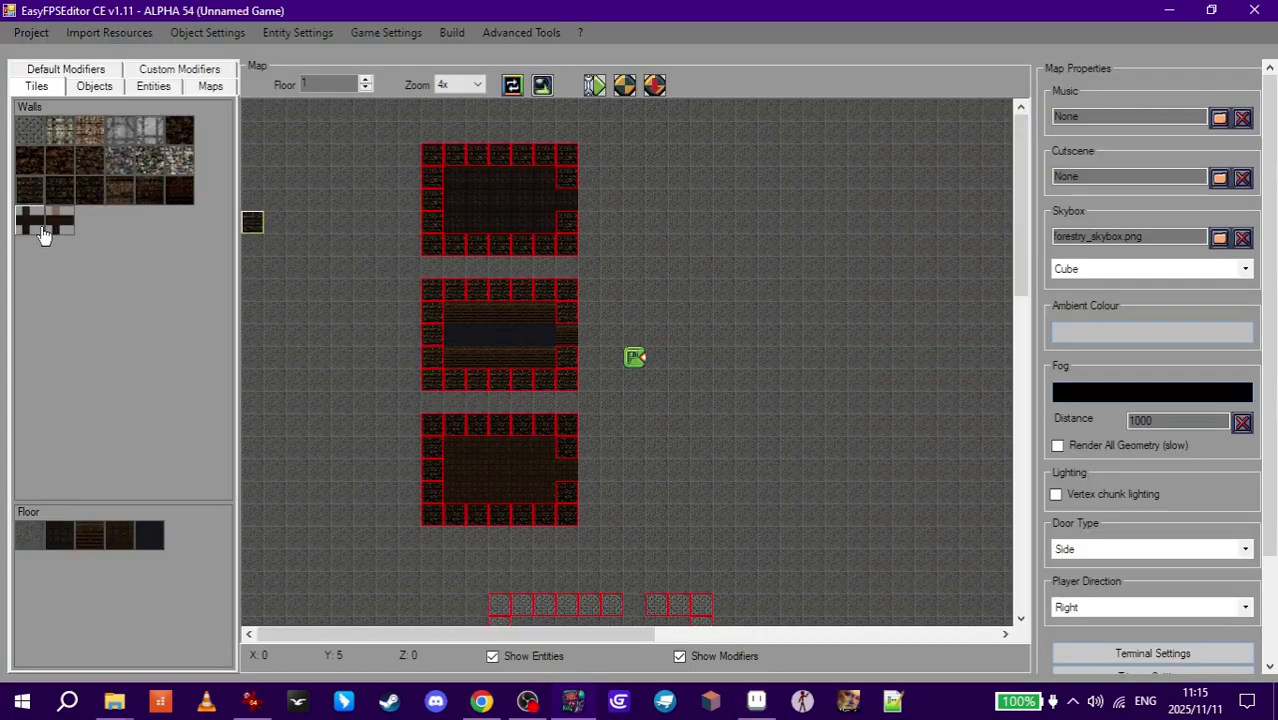
{"action": "left_click", "coordinate": [109, 32]}
{"action": "left_click", "coordinate": [103, 66]}
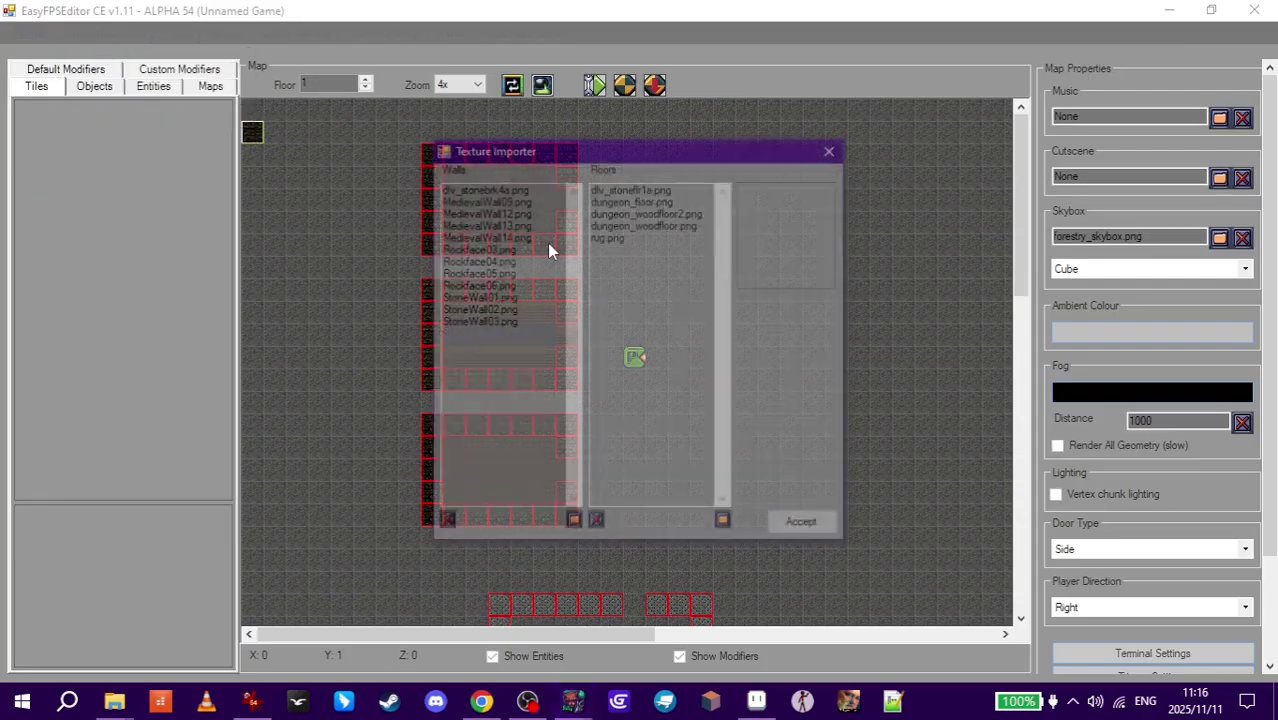
{"action": "left_click", "coordinate": [572, 525]}
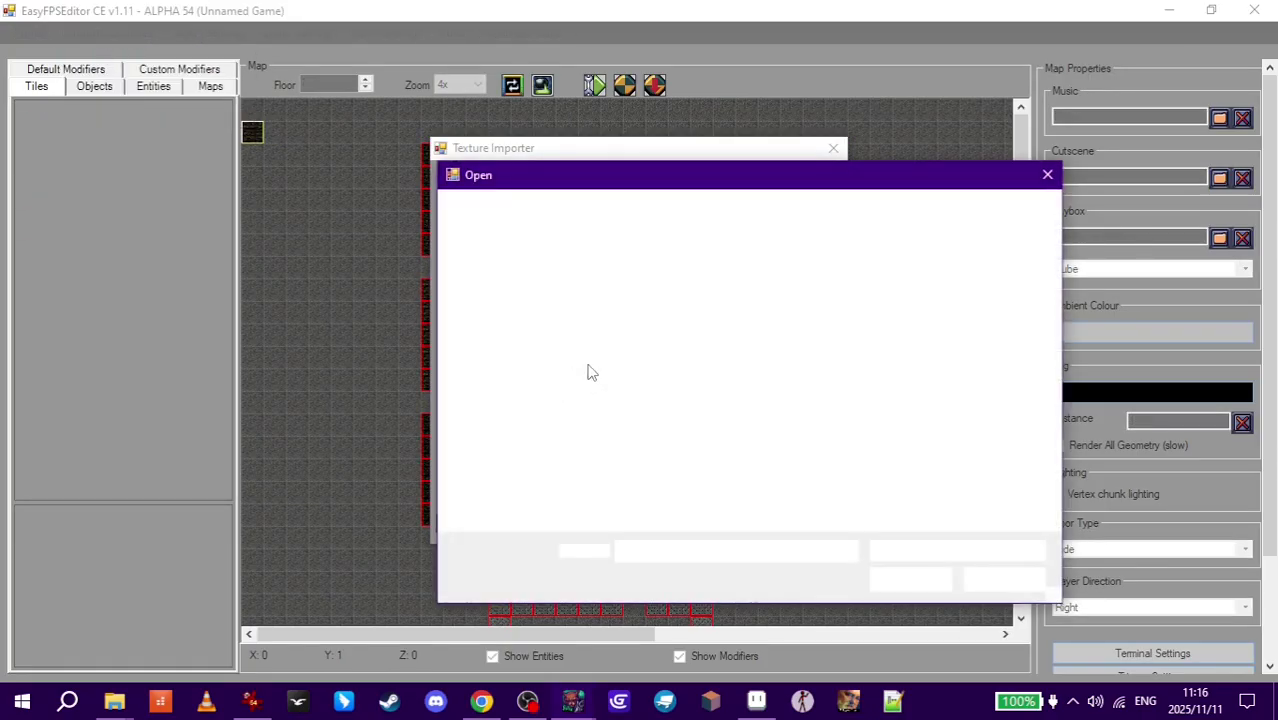
Step: Select testcube1 and testcube2 from the Desktop and accept them as wall textures
{"action": "scroll", "coordinate": [527, 318], "scroll_direction": "up", "scroll_amount": 5}
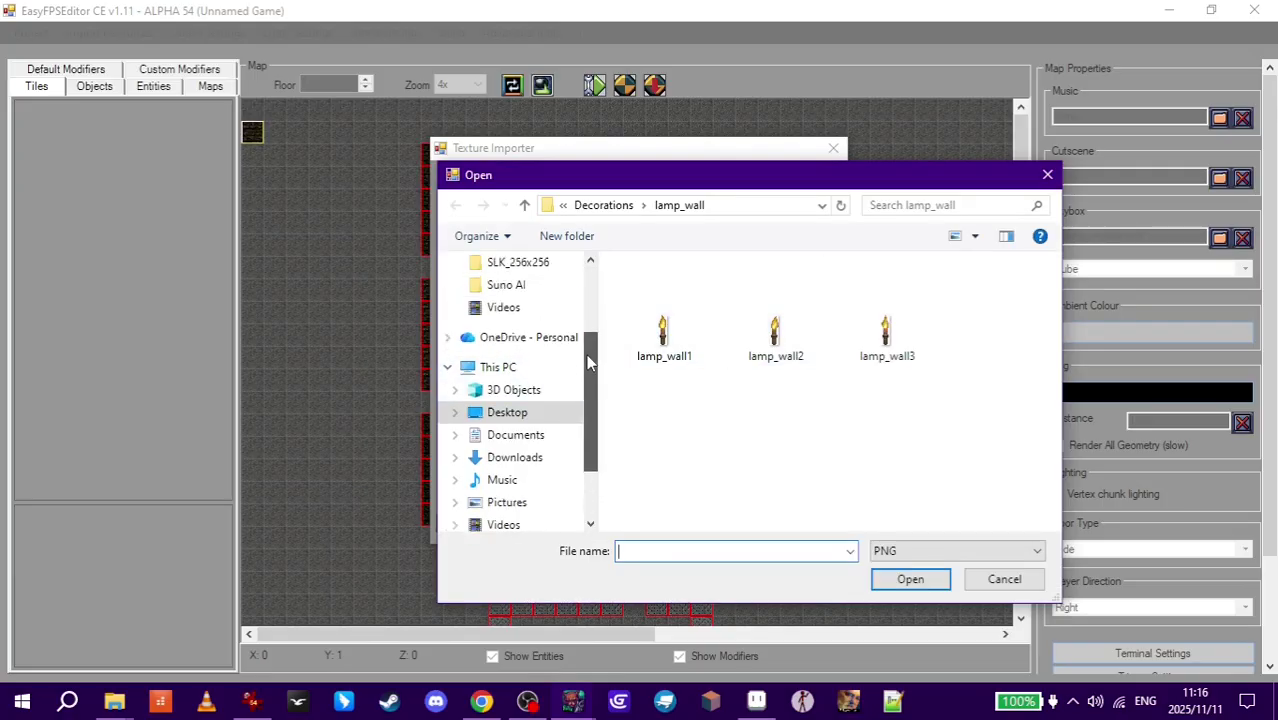
{"action": "left_click", "coordinate": [507, 300]}
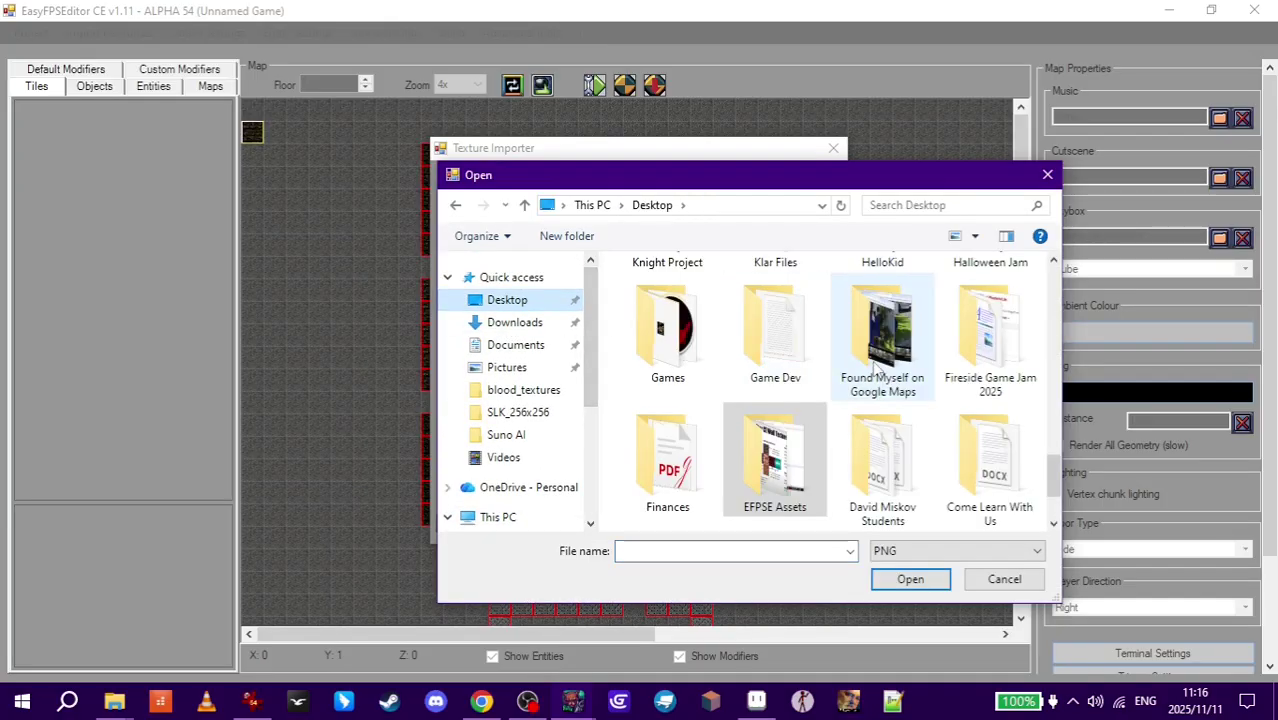
{"action": "scroll", "coordinate": [872, 365], "scroll_direction": "up", "scroll_amount": 10}
{"action": "left_click", "coordinate": [882, 350]}
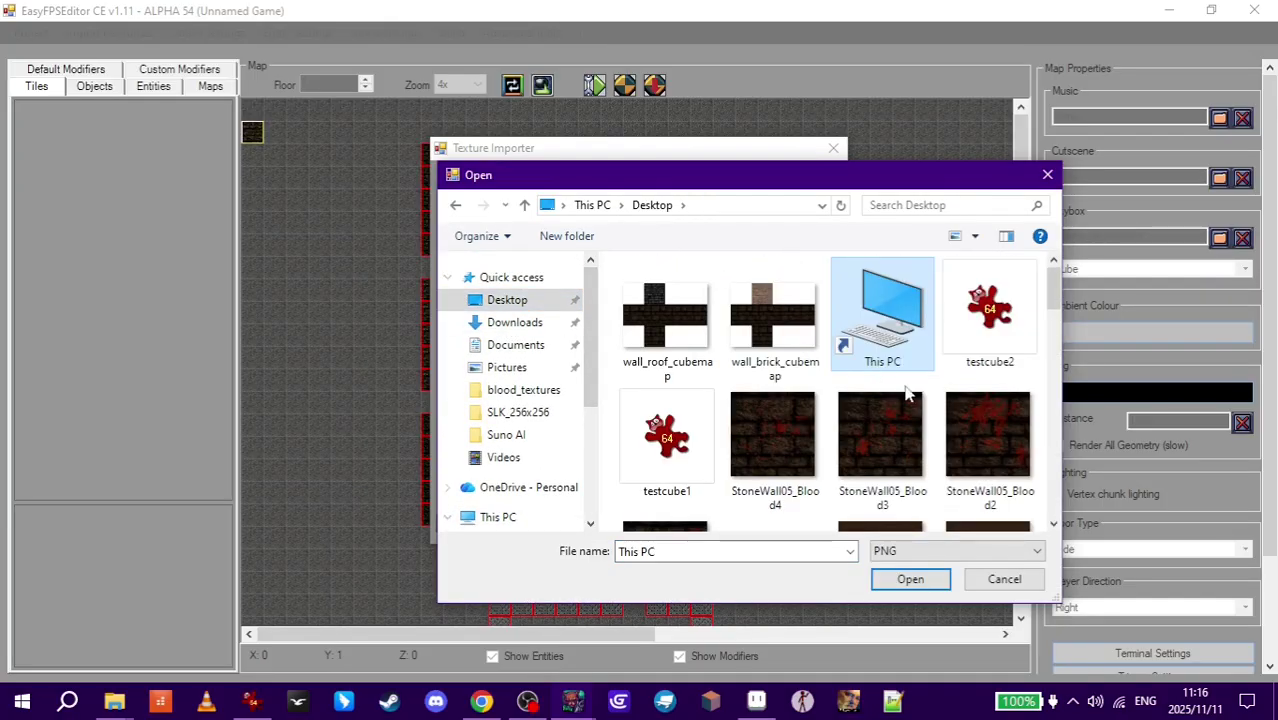
{"action": "left_click", "coordinate": [990, 352]}
{"action": "left_click", "coordinate": [680, 450]}
{"action": "left_click", "coordinate": [1003, 320], "text": "ctrl"}
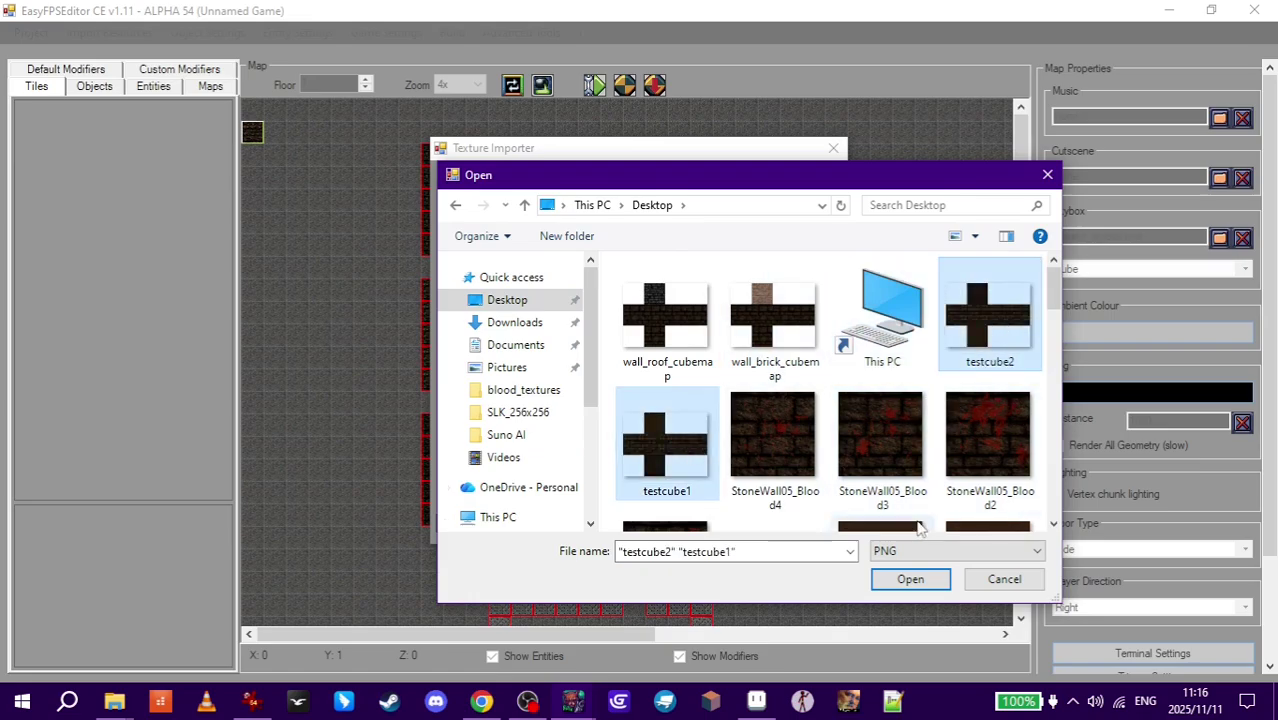
{"action": "left_click", "coordinate": [910, 579]}
{"action": "left_click", "coordinate": [805, 527]}
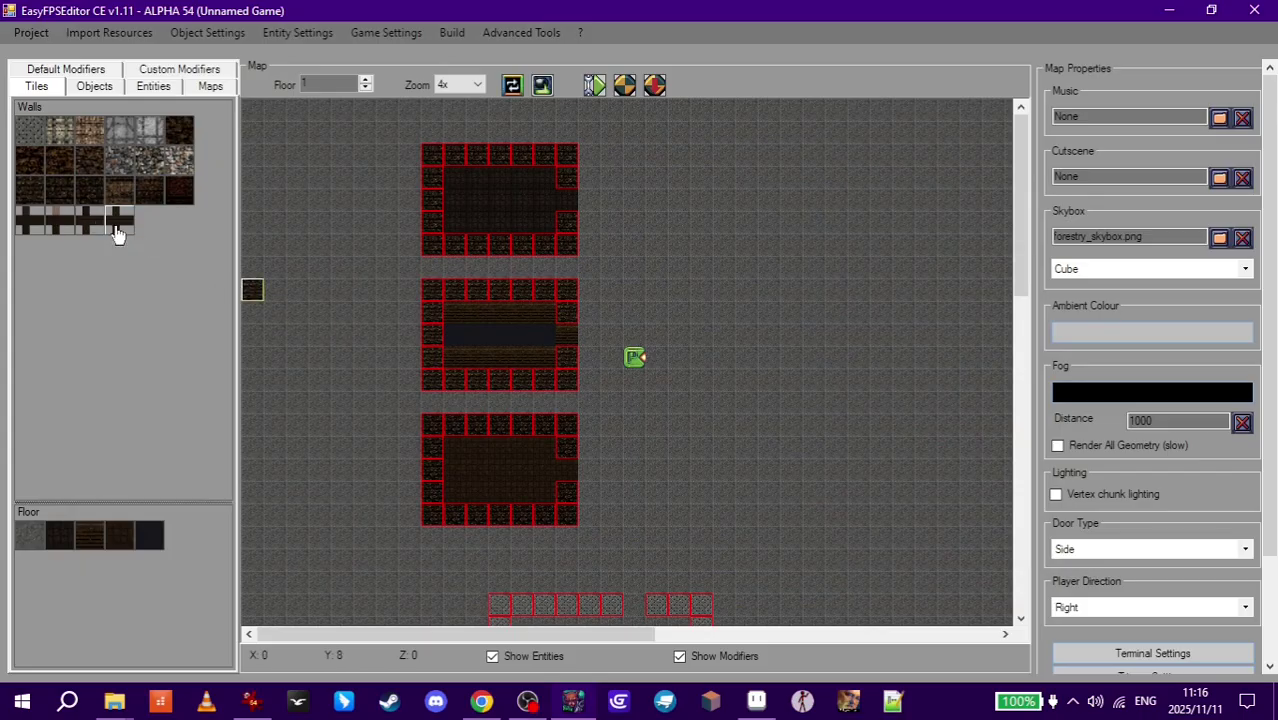
Step: Place three-step and one-step stair pieces from Default Modifiers in the middle room
{"action": "left_click", "coordinate": [179, 69]}
{"action": "left_click", "coordinate": [42, 70]}
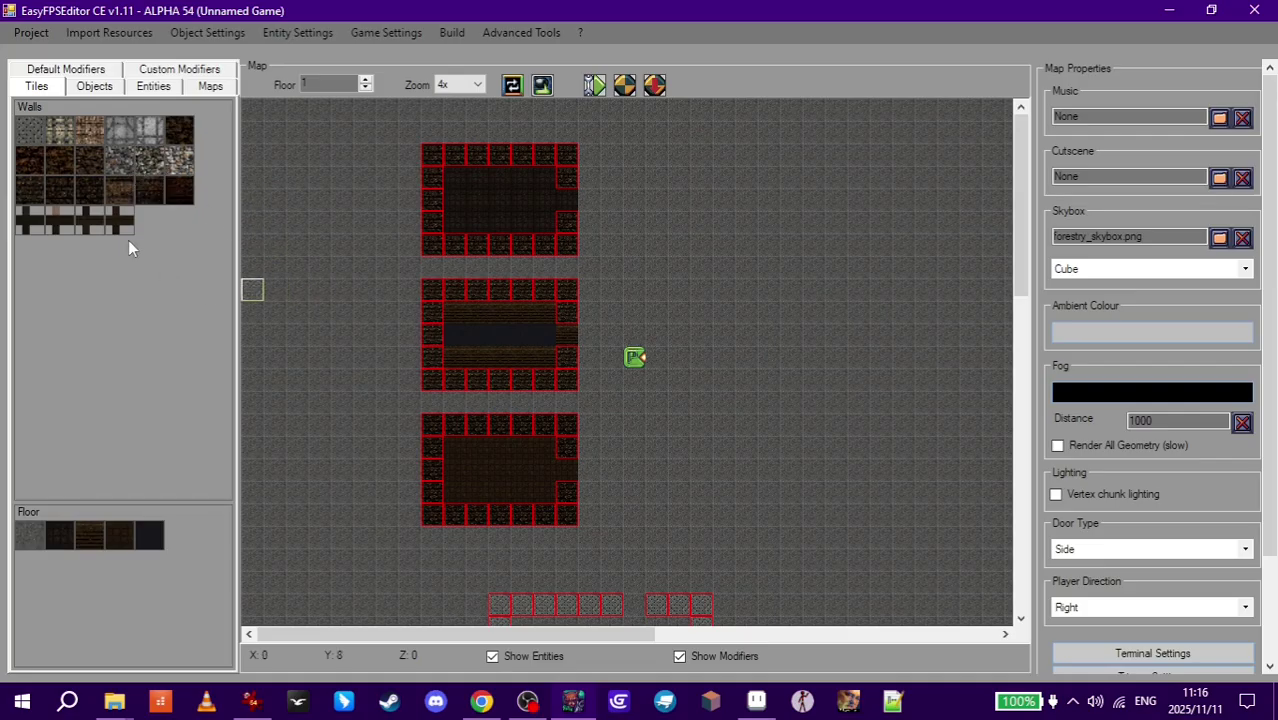
{"action": "left_click", "coordinate": [66, 69]}
{"action": "left_click", "coordinate": [194, 127]}
{"action": "left_click", "coordinate": [476, 311]}
{"action": "left_click", "coordinate": [168, 127]}
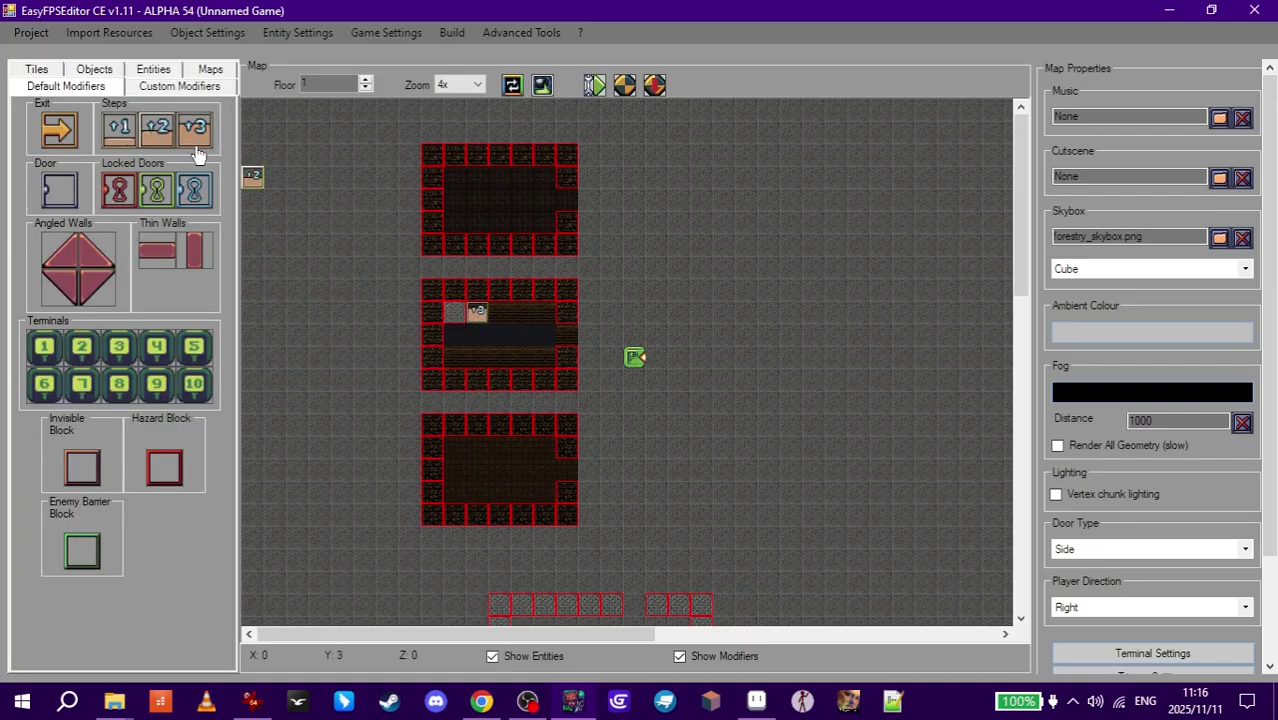
{"action": "left_click", "coordinate": [119, 127]}
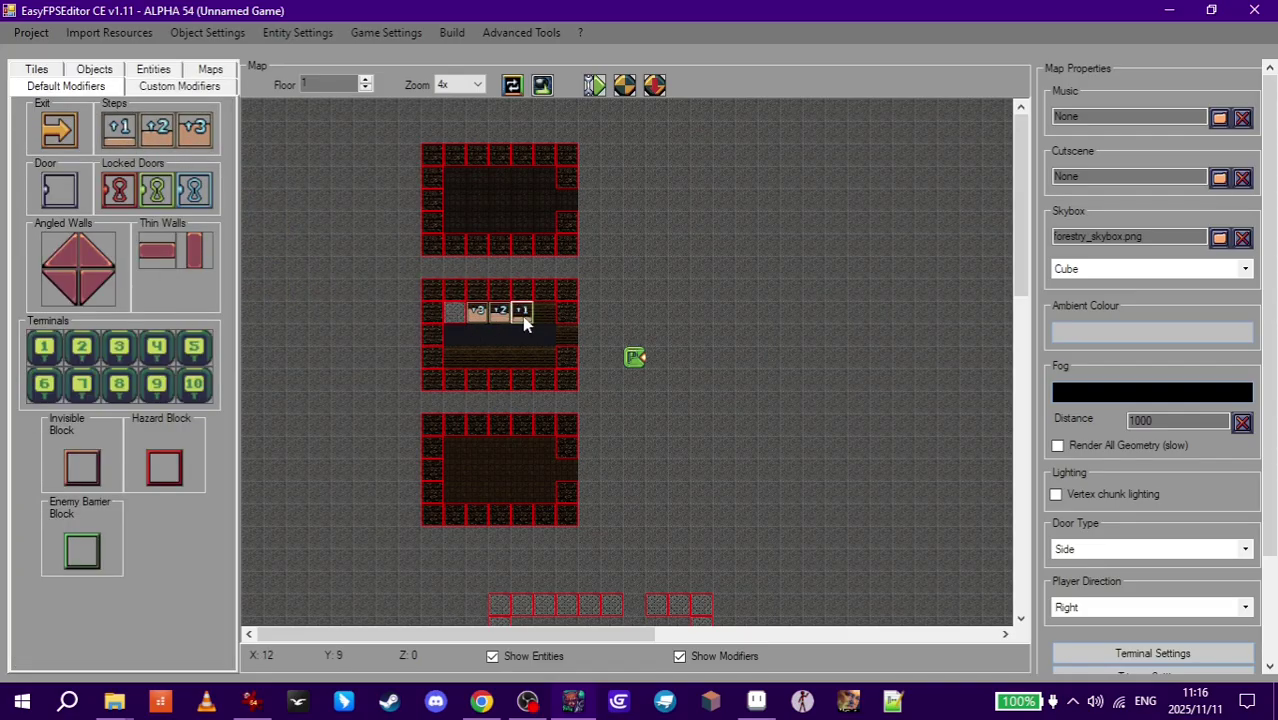
Step: Inspect the Stairs modifier's 3D preview and close the modifier editor
{"action": "left_click", "coordinate": [40, 74]}
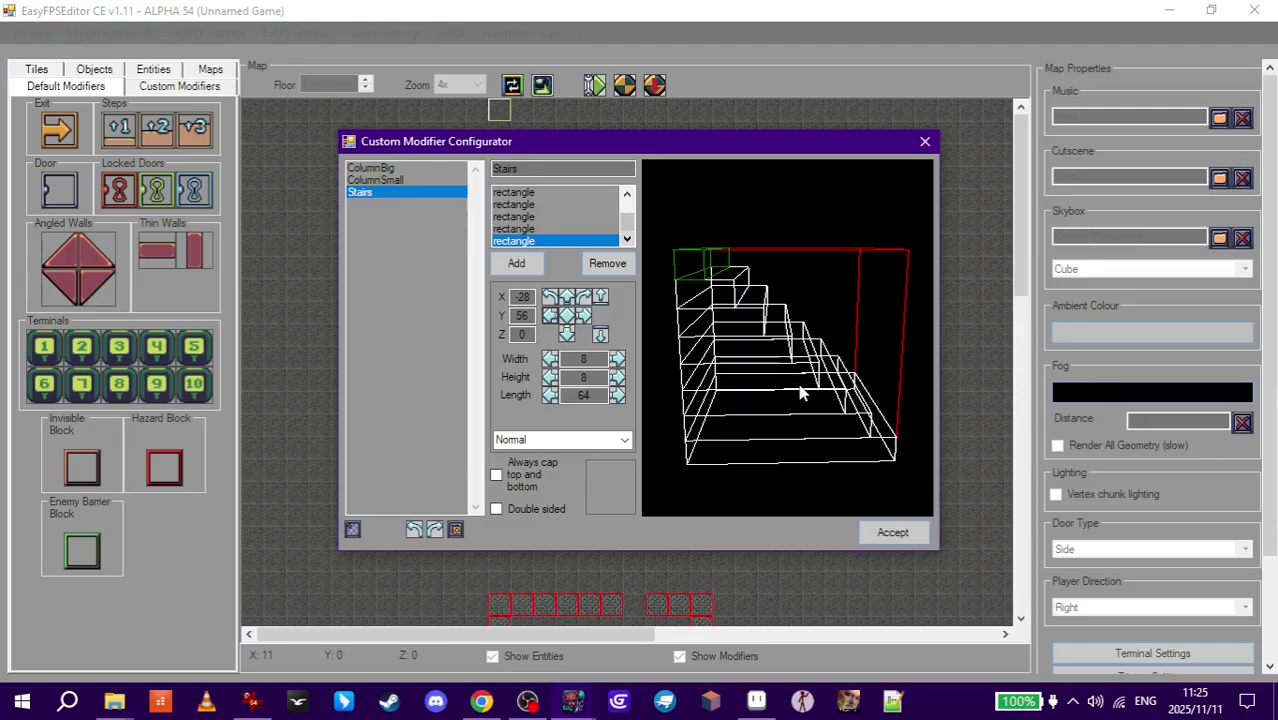
{"action": "left_click_drag", "start_coordinate": [800, 393], "coordinate": [783, 400]}
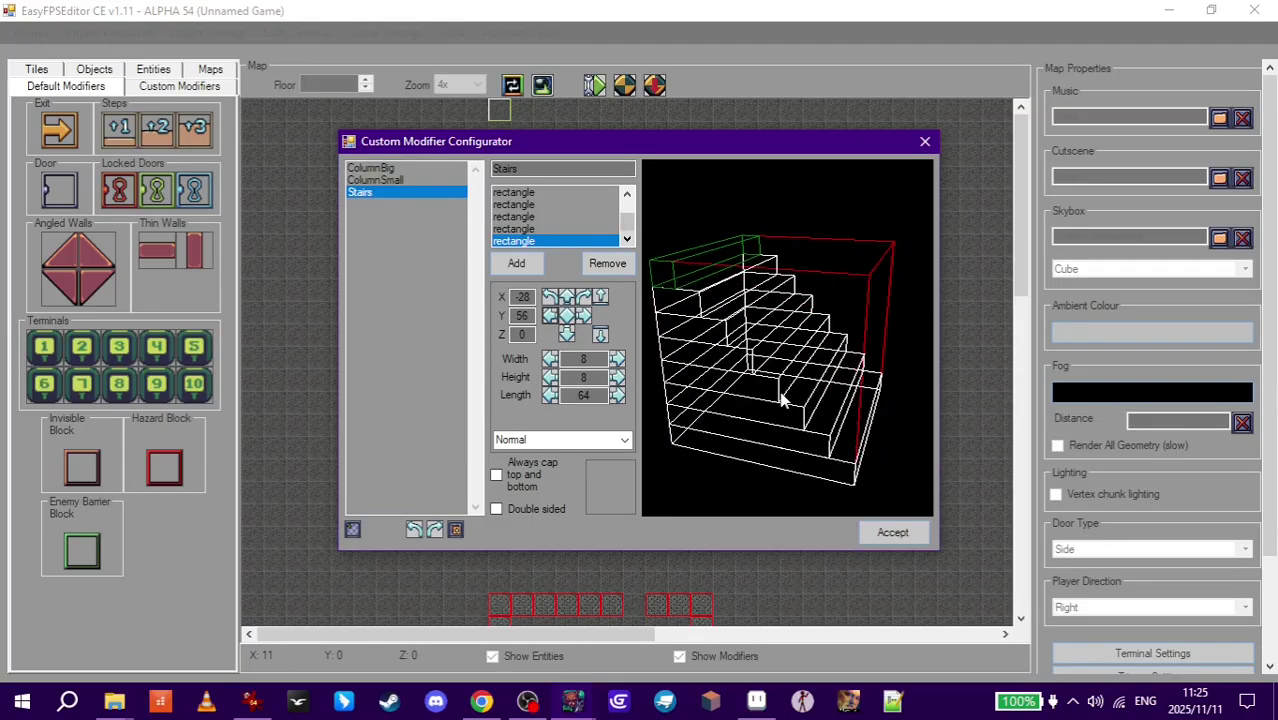
{"action": "key", "text": "Return"}
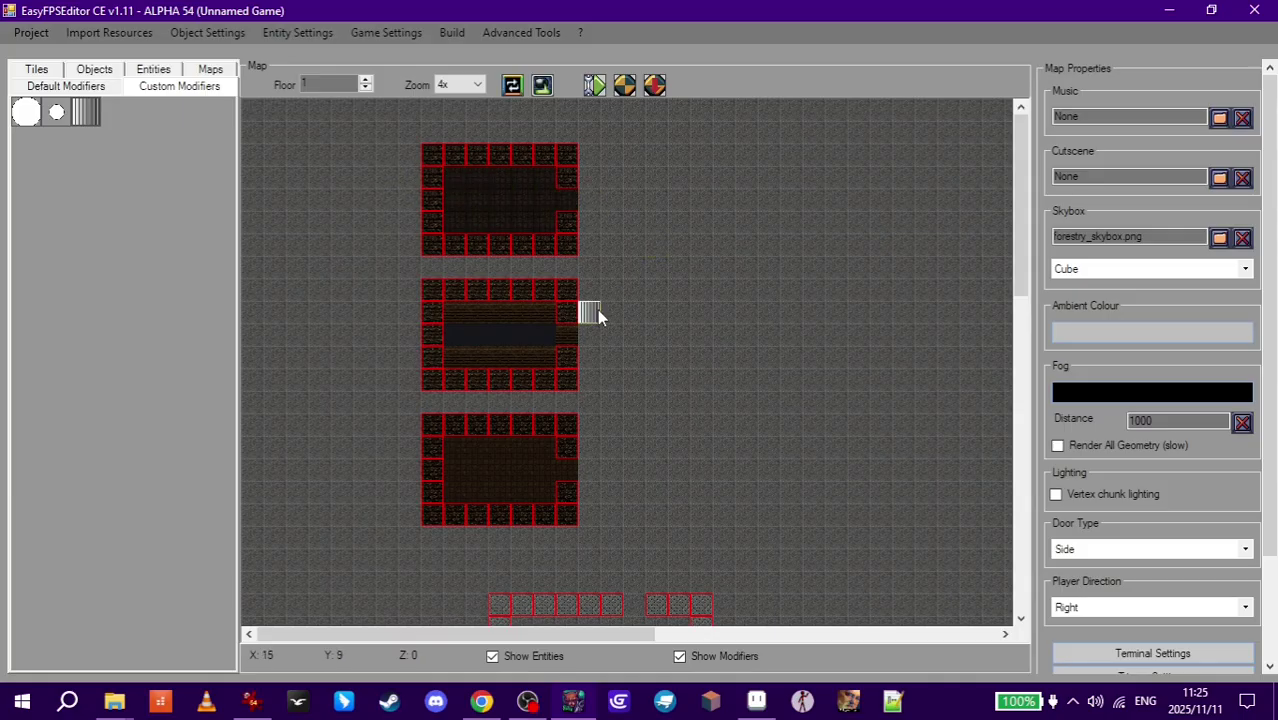
Step: On floor 2, paint the cross-shaped testcube wall tile across the middle room
{"action": "left_click", "coordinate": [366, 82]}
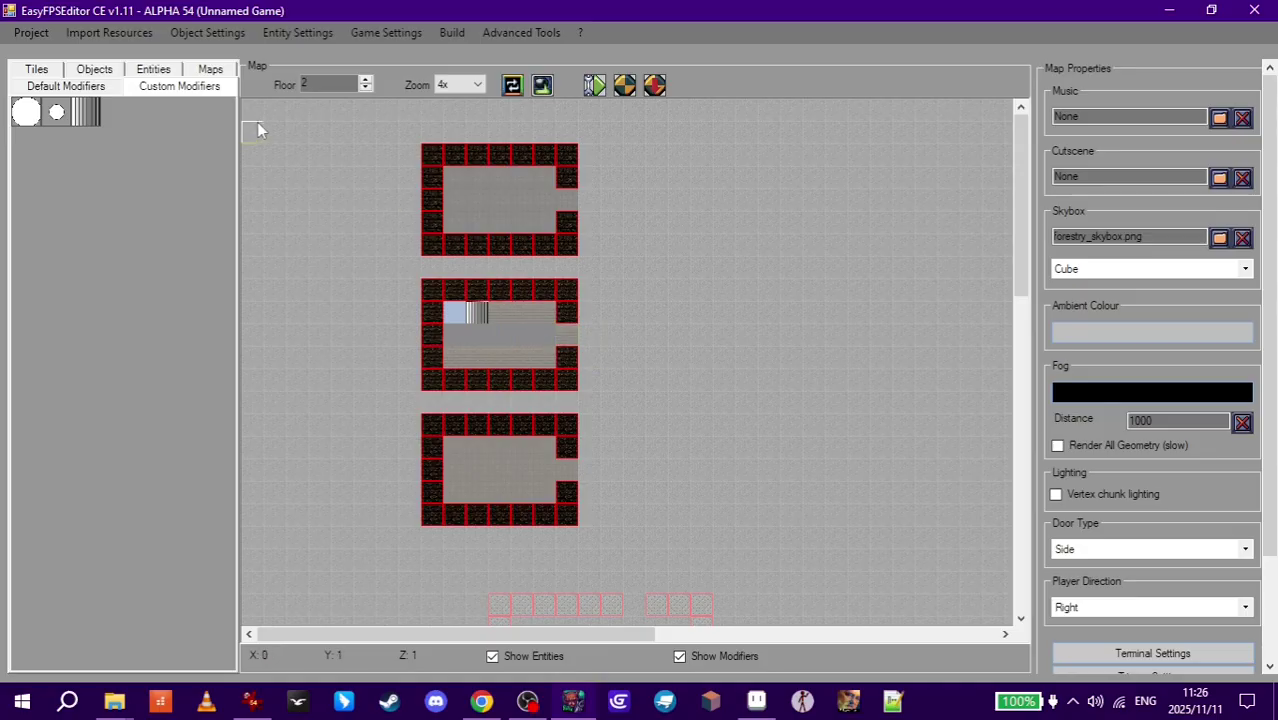
{"action": "left_click", "coordinate": [366, 88]}
{"action": "left_click", "coordinate": [36, 68]}
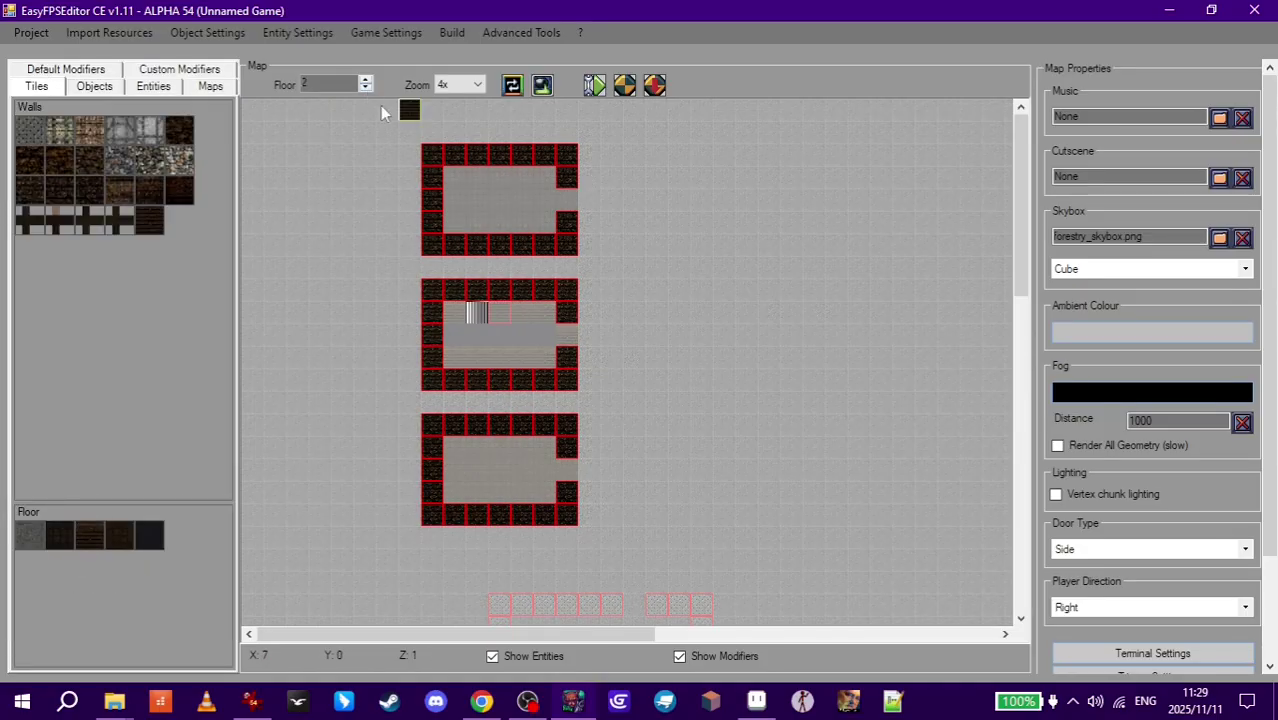
{"action": "left_click_drag", "start_coordinate": [475, 320], "coordinate": [450, 350]}
{"action": "left_click", "coordinate": [128, 225]}
{"action": "left_click_drag", "start_coordinate": [490, 372], "coordinate": [532, 370]}
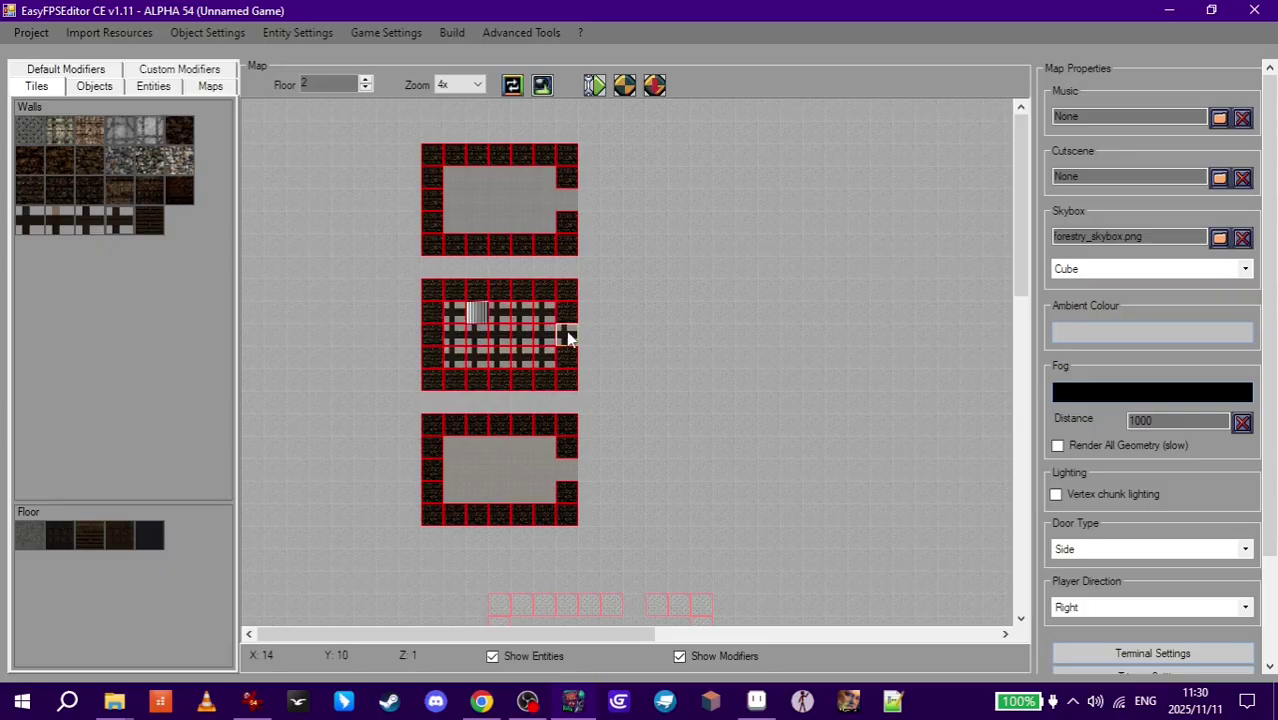
{"action": "left_click", "coordinate": [366, 89]}
{"action": "left_click", "coordinate": [366, 82]}
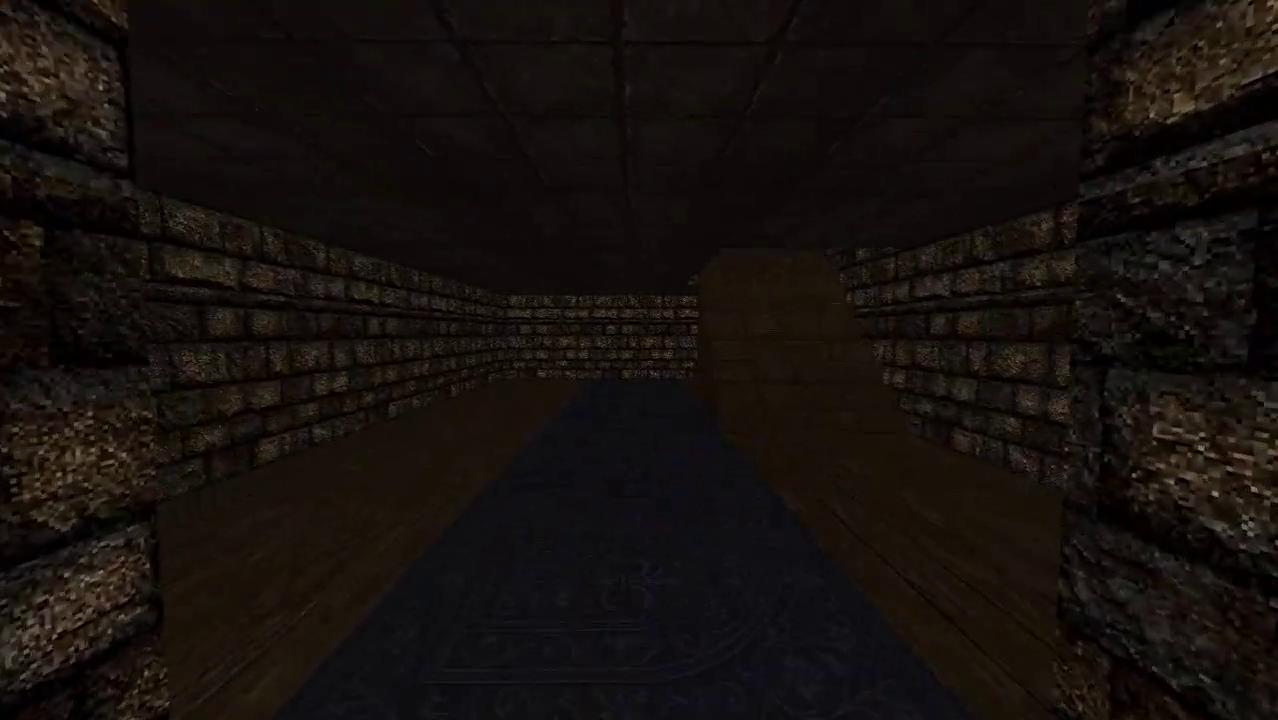
Step: Walk the corridor, climb the staircase onto the wooden deck, then return to the stone room
{"action": "key", "text": "w"}
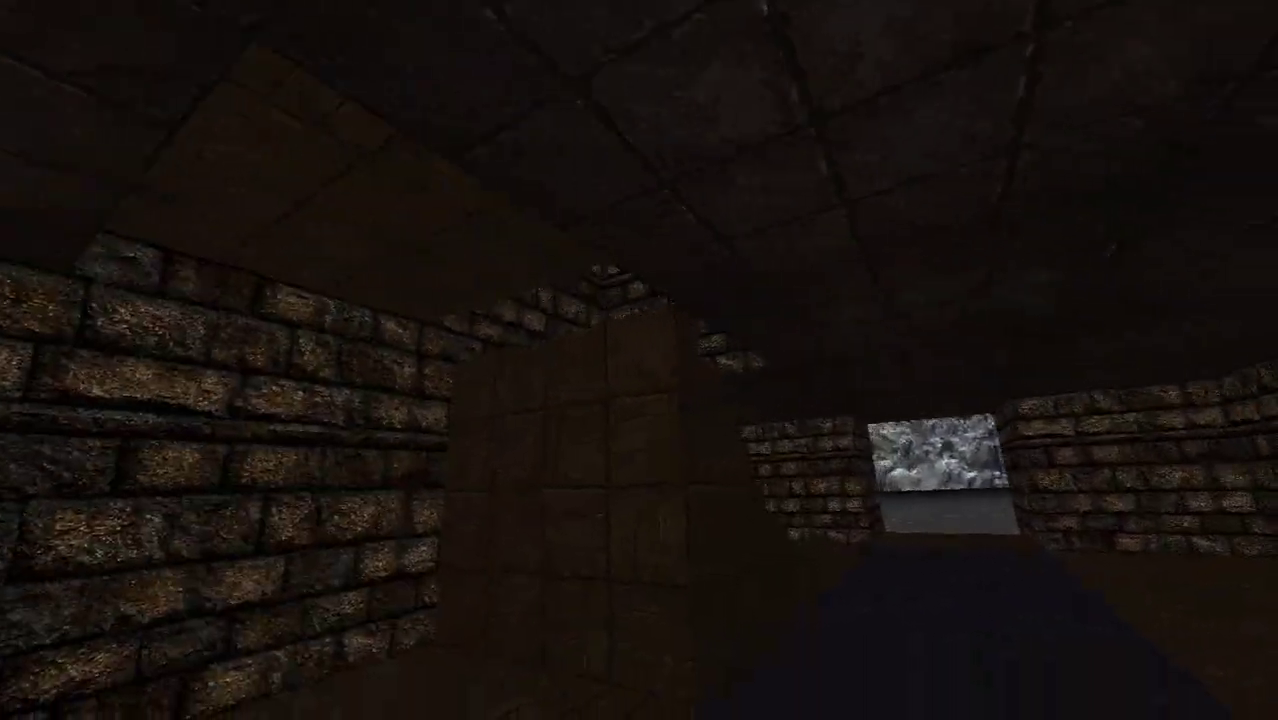
{"action": "key", "text": "Right"}
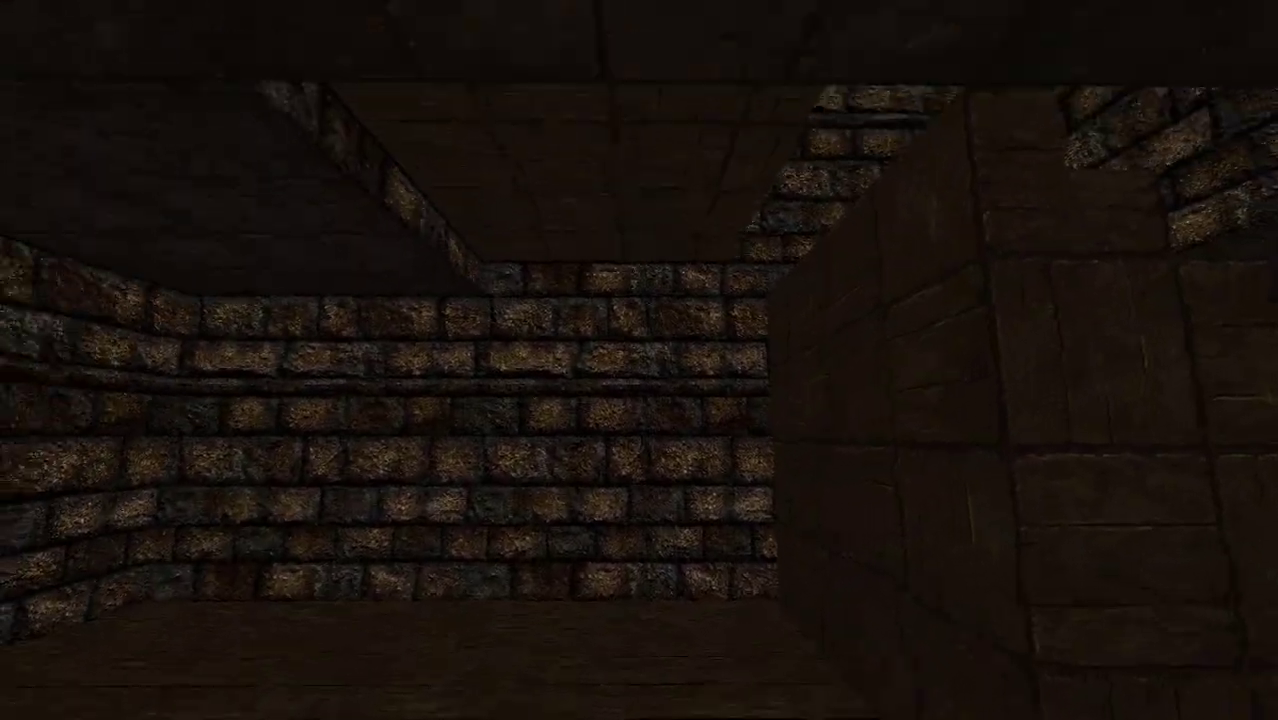
{"action": "key", "text": "Up"}
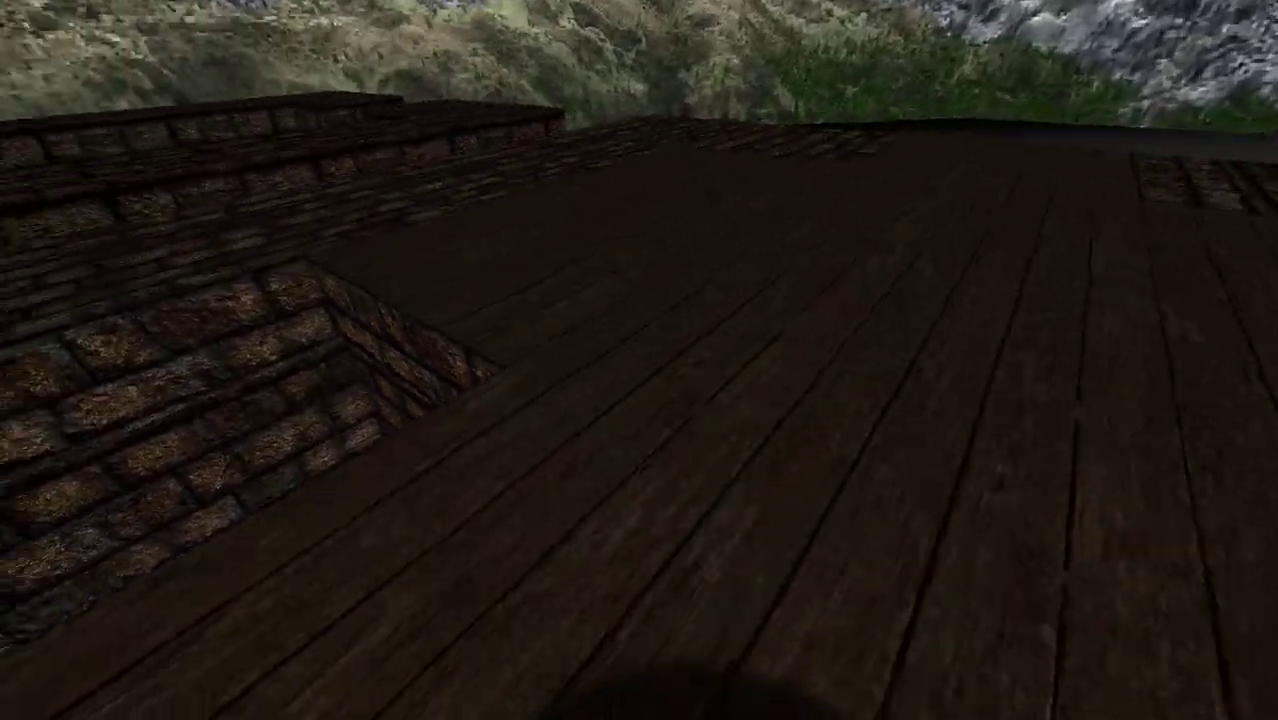
{"action": "key", "text": "Left"}
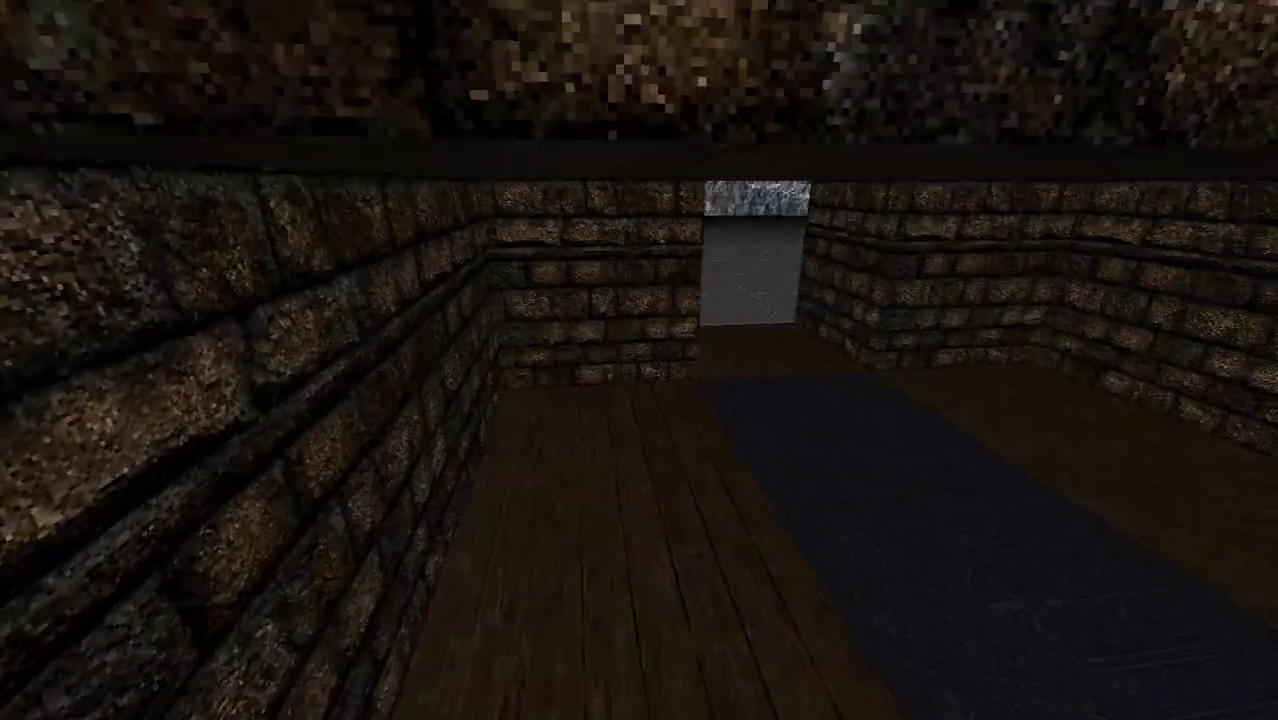
{"action": "key", "text": "Left"}
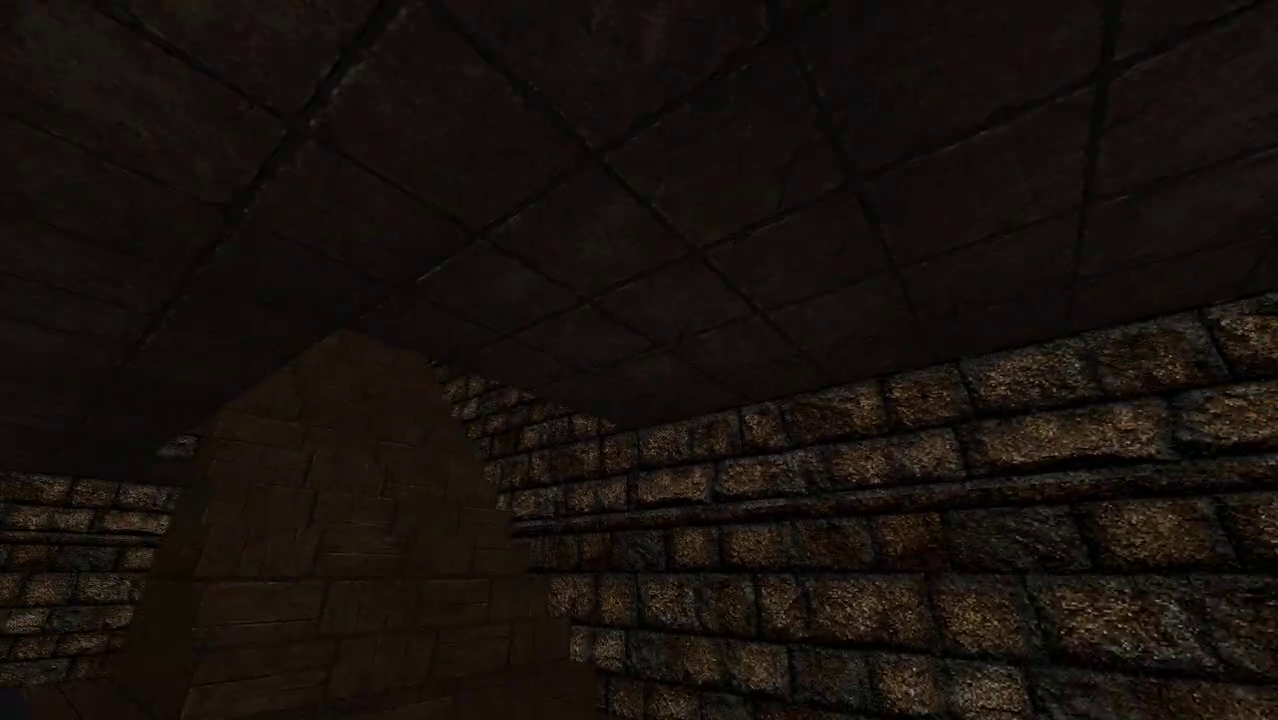
Step: Exit the playtest, show the Tiles palettes and switch the map view to floor 1
{"action": "key", "text": "Escape"}
{"action": "left_click", "coordinate": [283, 612]}
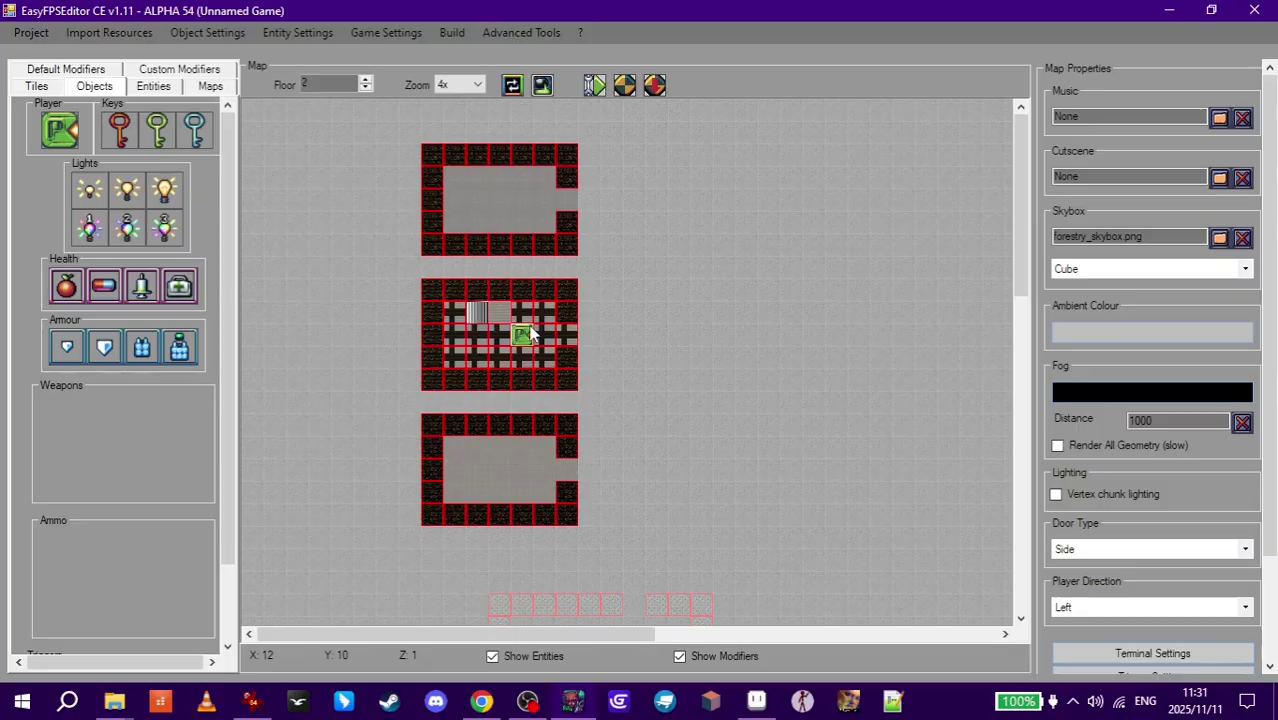
{"action": "left_click", "coordinate": [37, 86]}
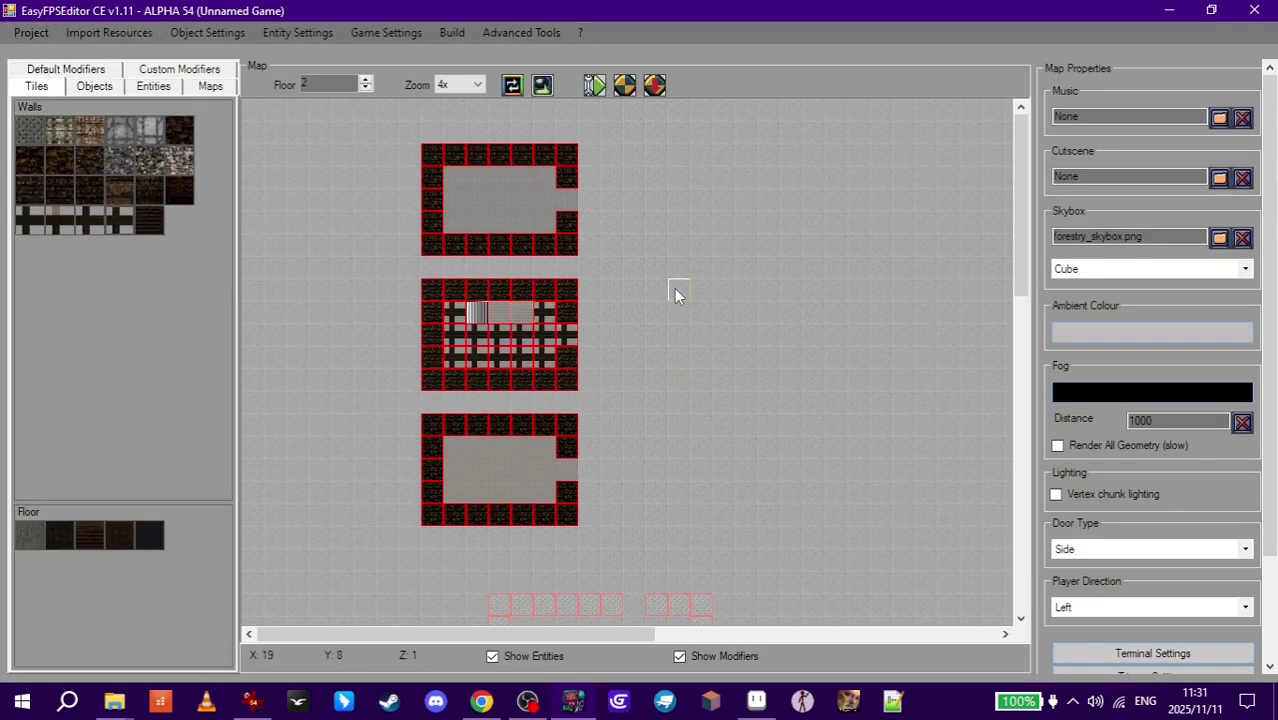
{"action": "left_click", "coordinate": [366, 89]}
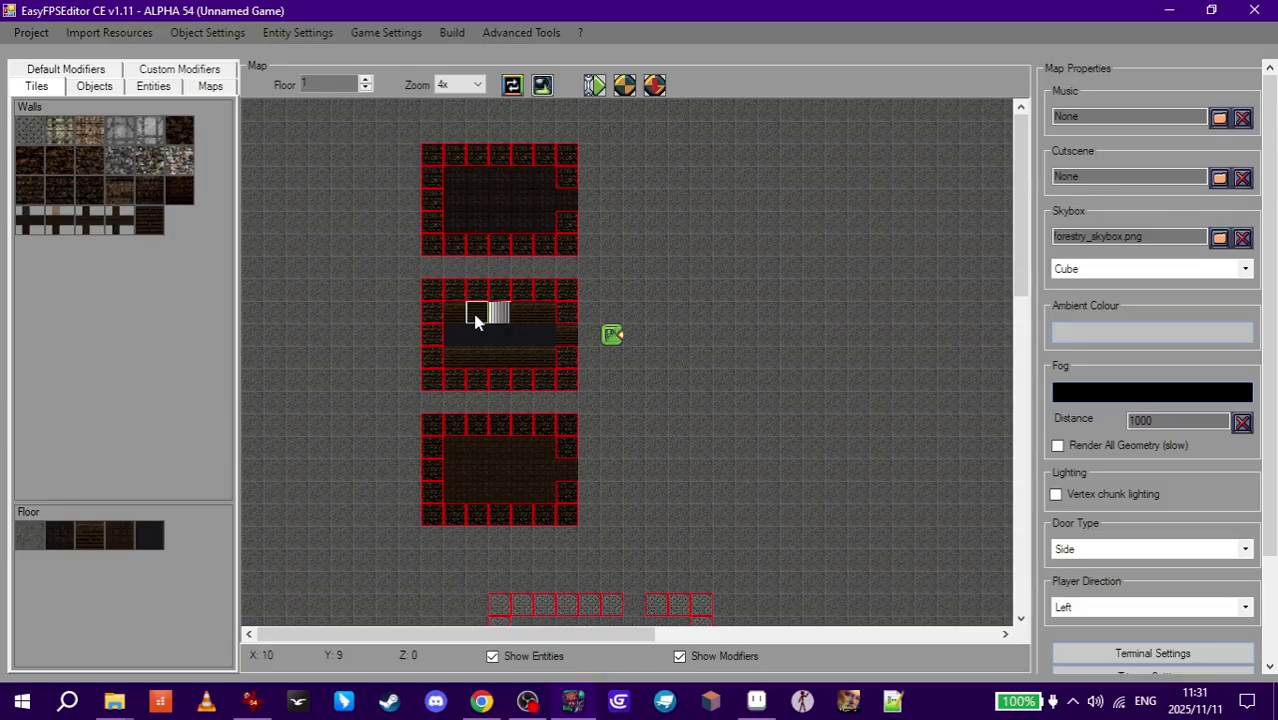
Step: Run Test Current Map and walk past the wooden block down the brick corridor to the stairwell
{"action": "left_click", "coordinate": [655, 90]}
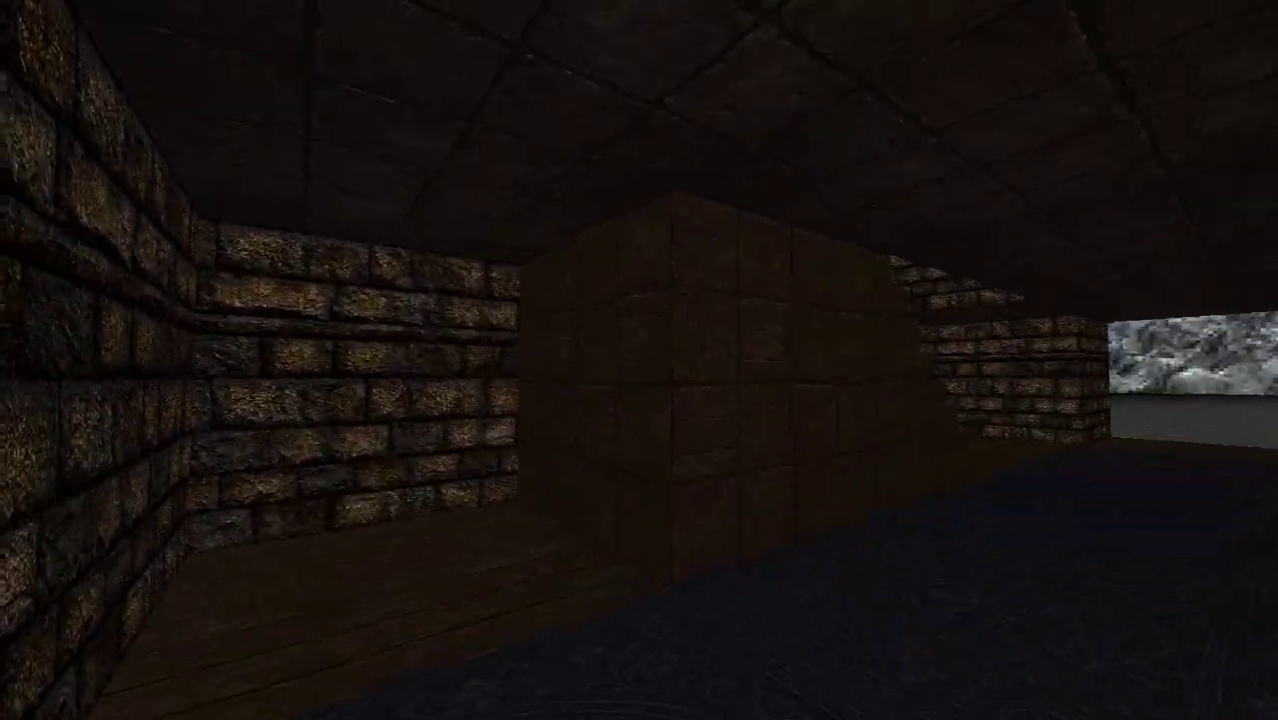
{"action": "key", "text": "Up"}
{"action": "key", "text": "Left"}
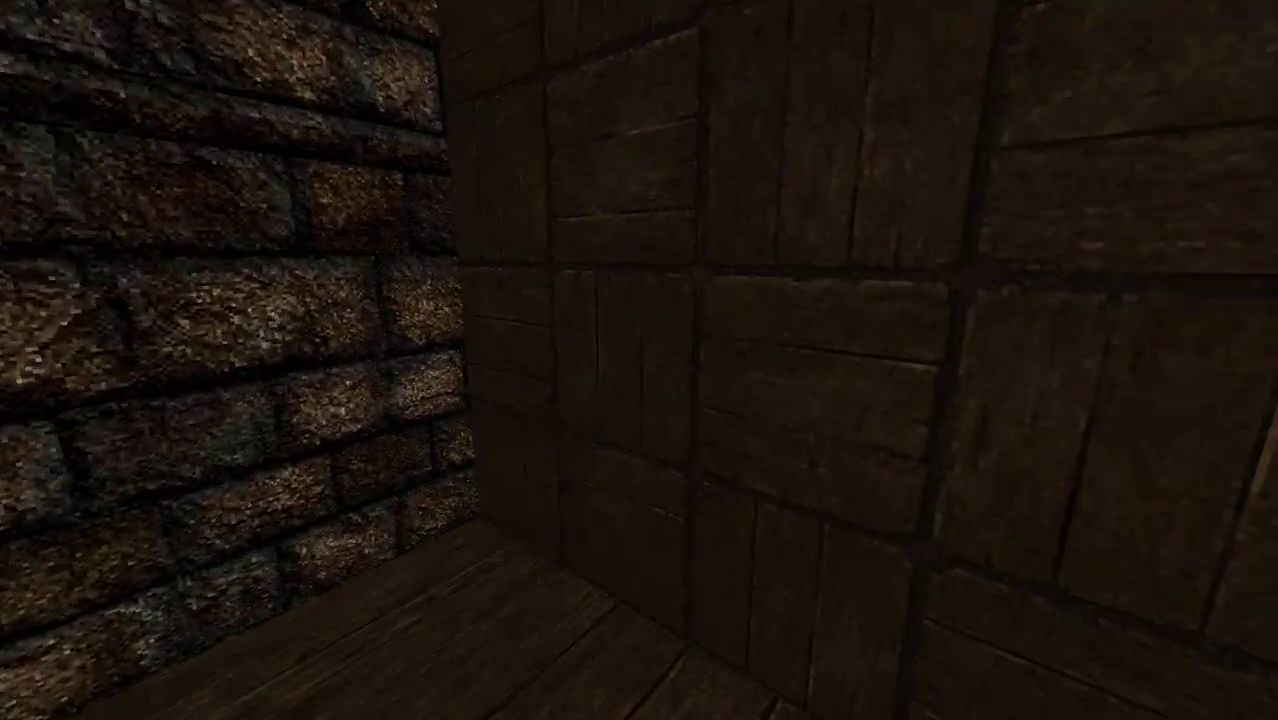
{"action": "key", "text": "Left"}
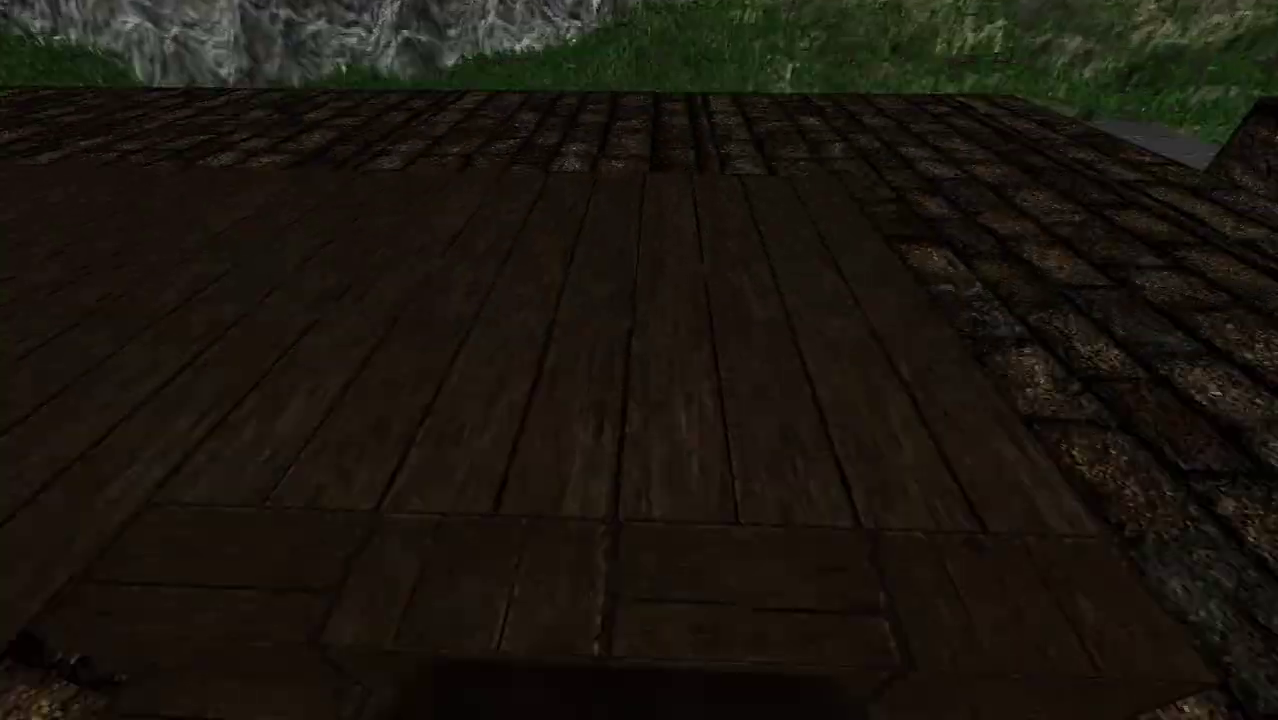
{"action": "key", "text": "Page_Up"}
{"action": "key", "text": "Right"}
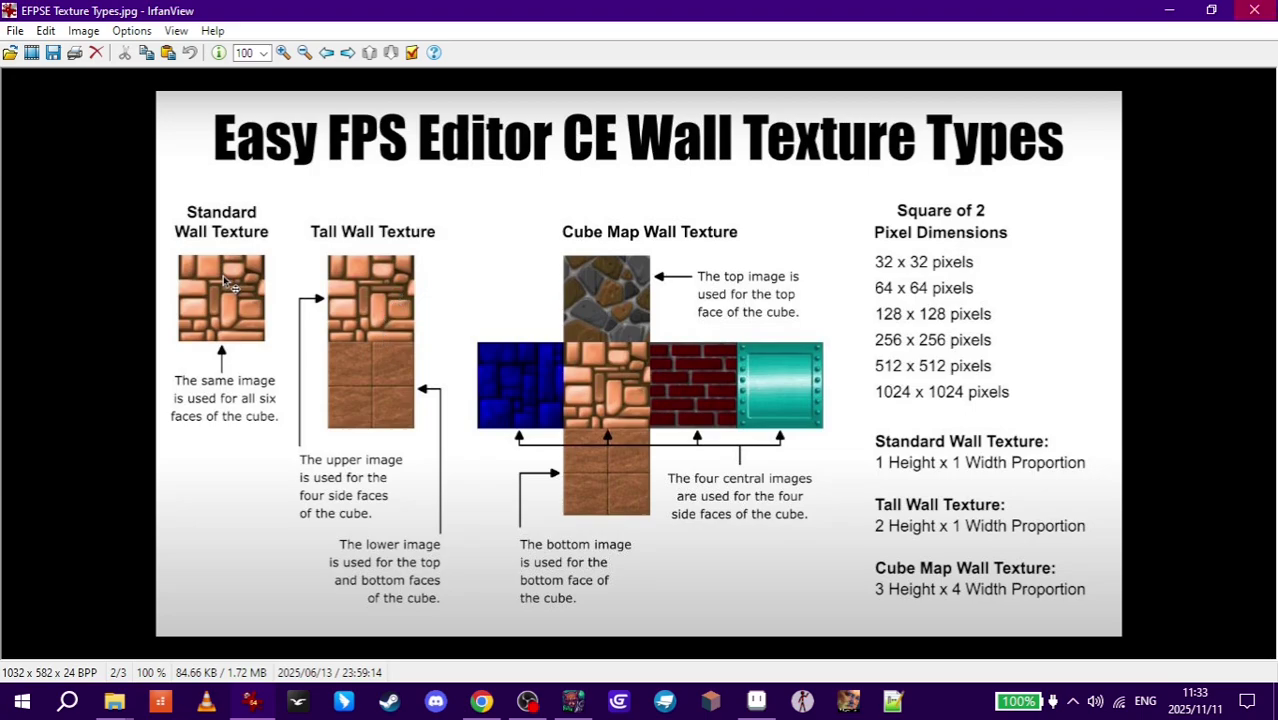
Step: Set Sprite-0001's canvas to width 256 and height 512, then bring the texture chart back
{"action": "left_click", "coordinate": [1254, 9]}
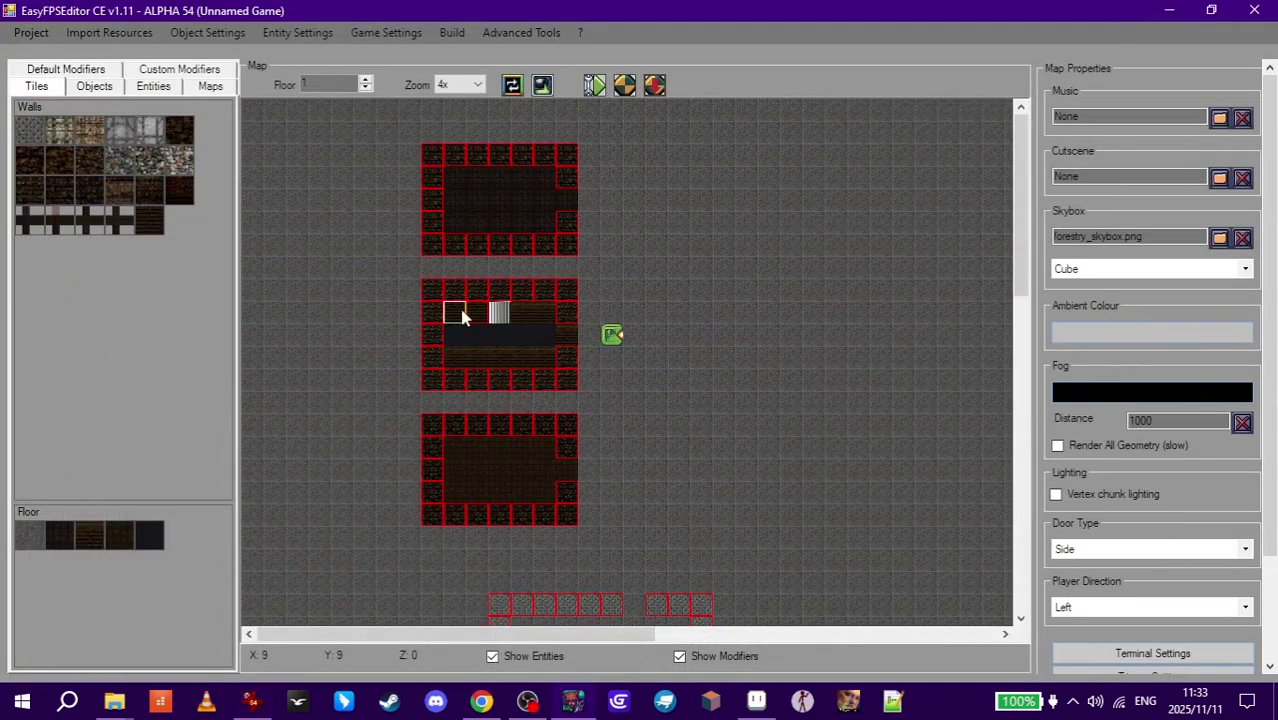
{"action": "key", "text": "alt+Tab"}
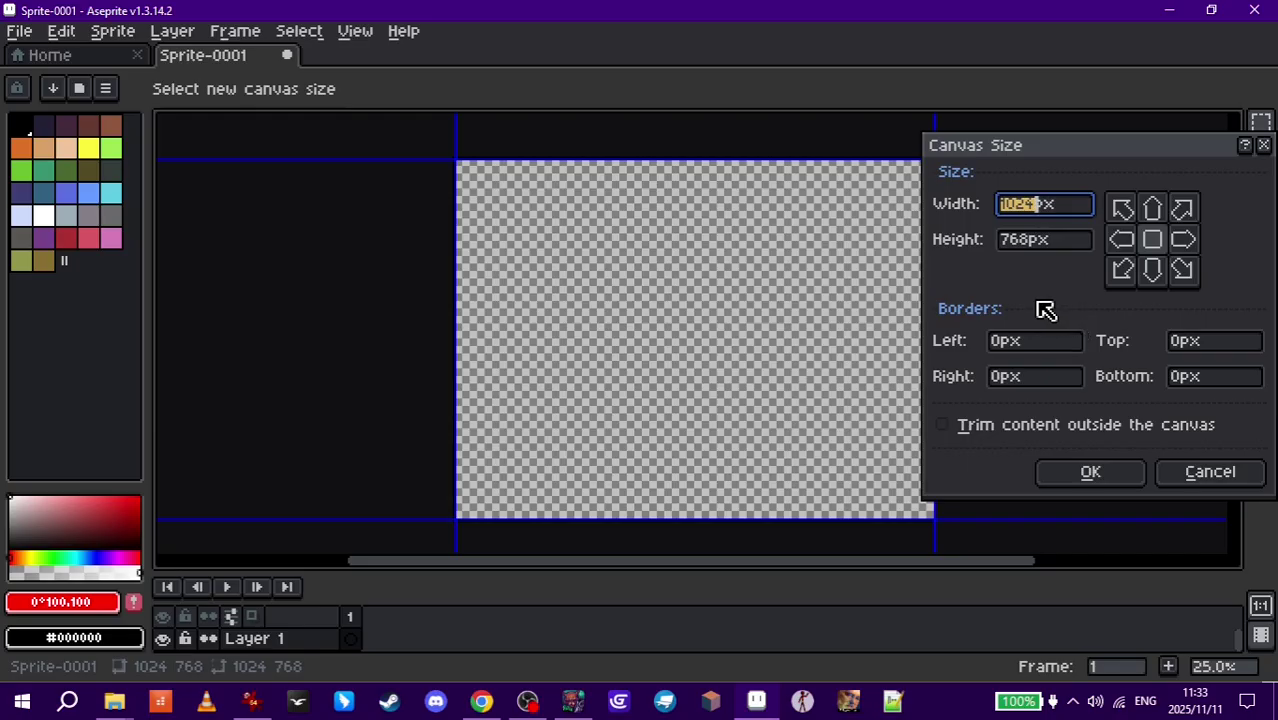
{"action": "left_click", "coordinate": [1050, 238]}
{"action": "type", "text": "512"}
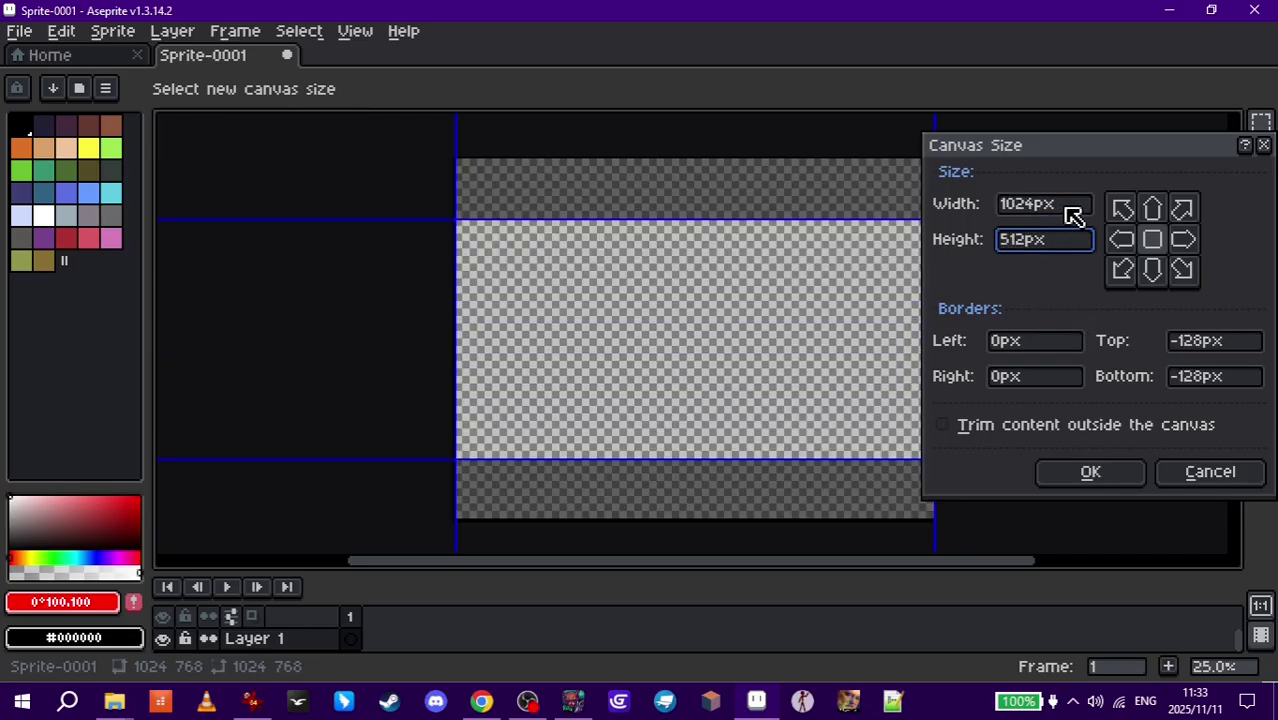
{"action": "left_click", "coordinate": [1070, 208]}
{"action": "type", "text": "256"}
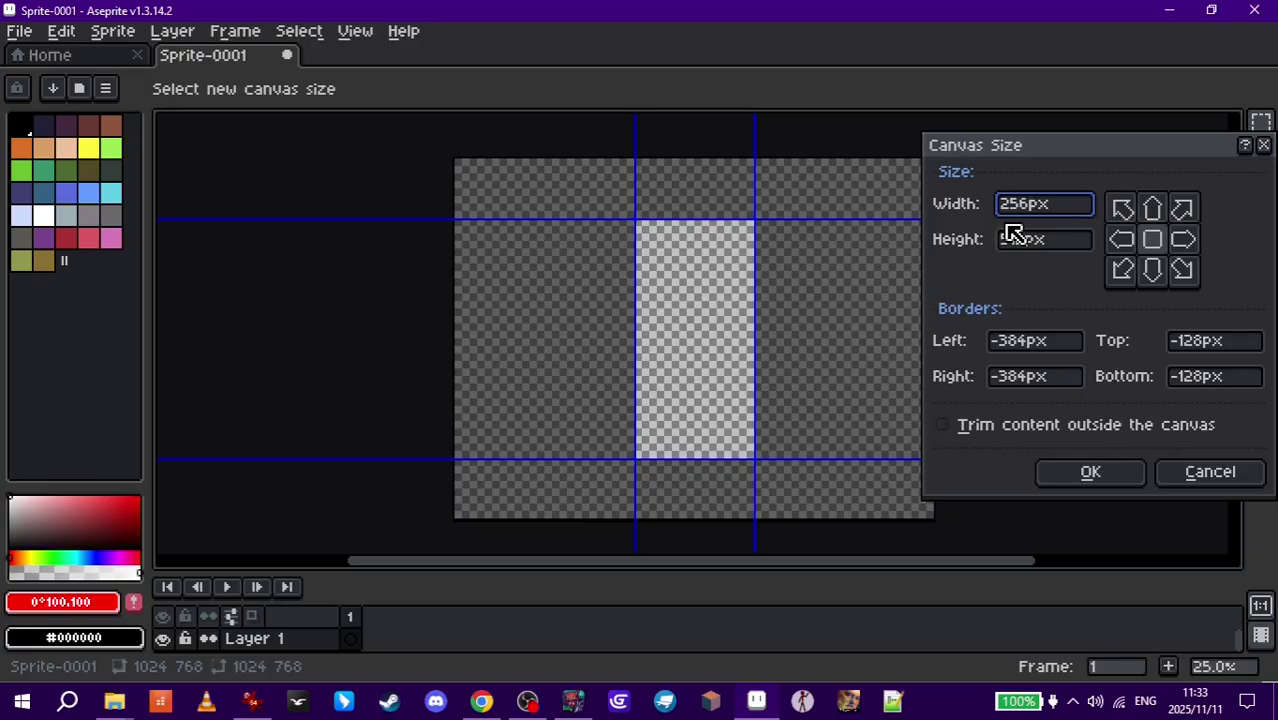
{"action": "left_click", "coordinate": [1075, 471]}
{"action": "scroll", "coordinate": [700, 300], "scroll_direction": "up", "scroll_amount": 1}
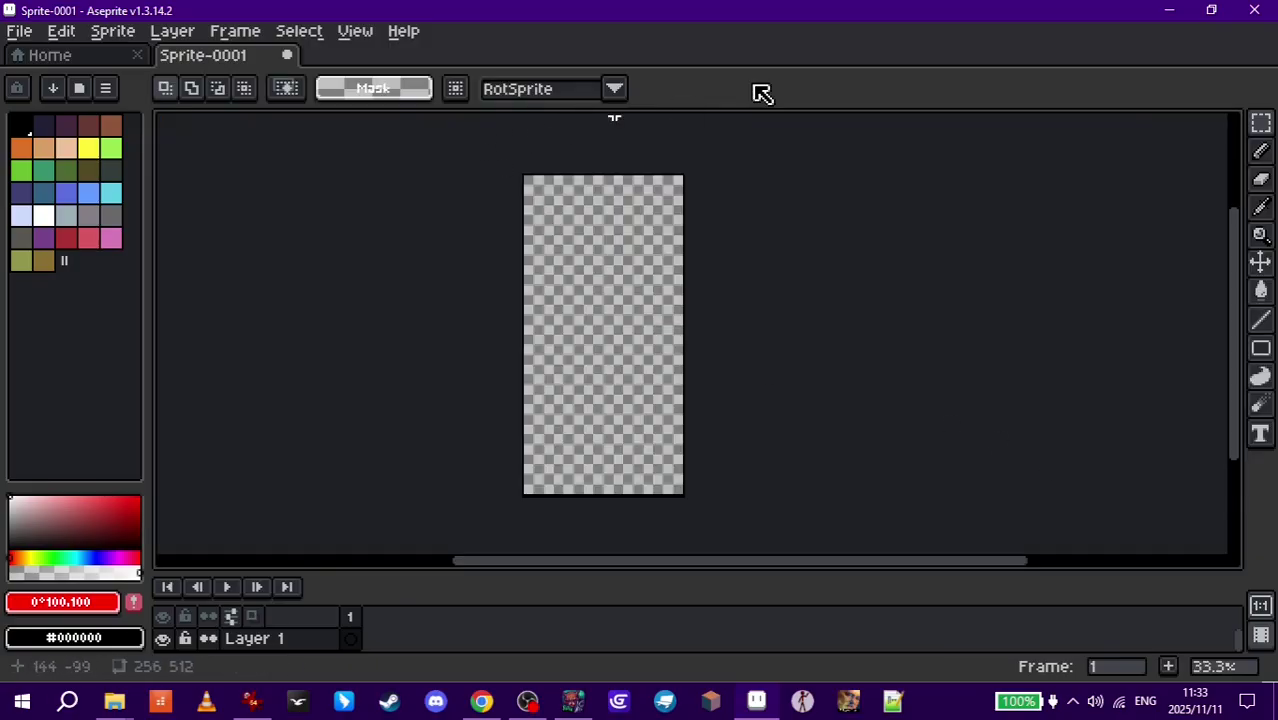
{"action": "left_click", "coordinate": [1160, 10]}
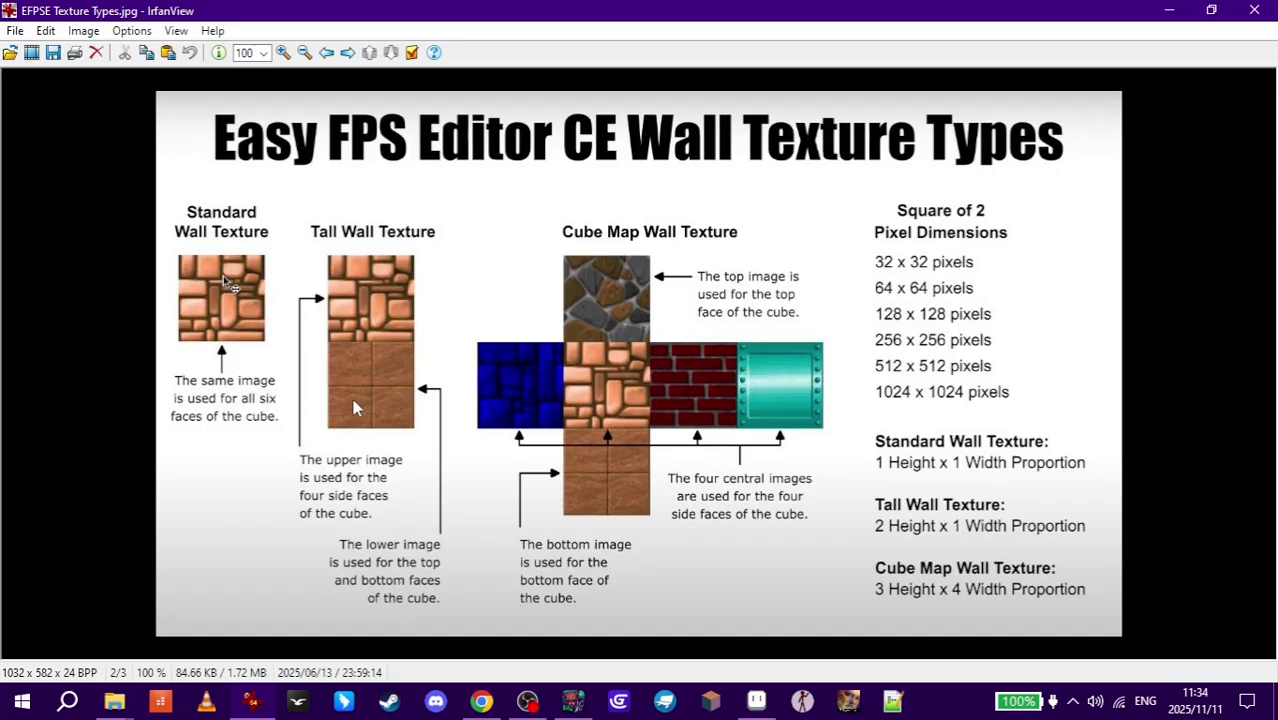
Step: Paste the StoneWall04 brick image into the top of Sprite-0001
{"action": "key", "text": "alt+Tab"}
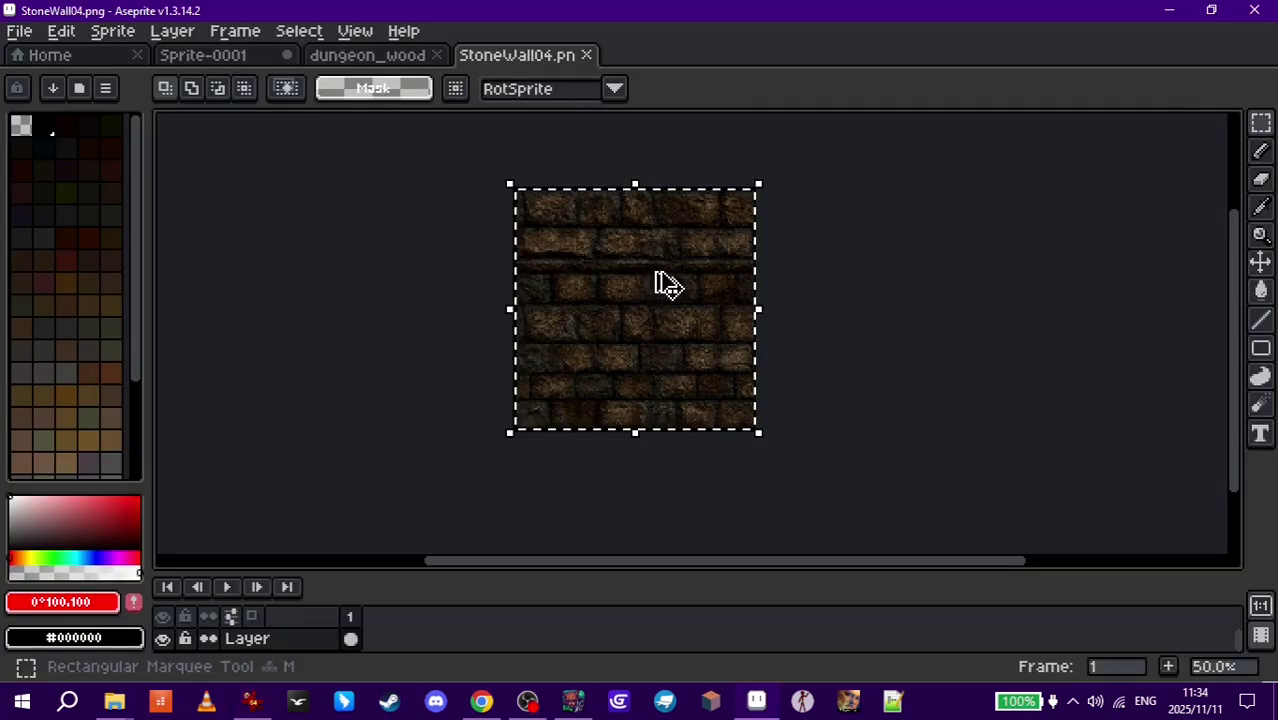
{"action": "left_click", "coordinate": [255, 56]}
{"action": "key", "text": "ctrl+v"}
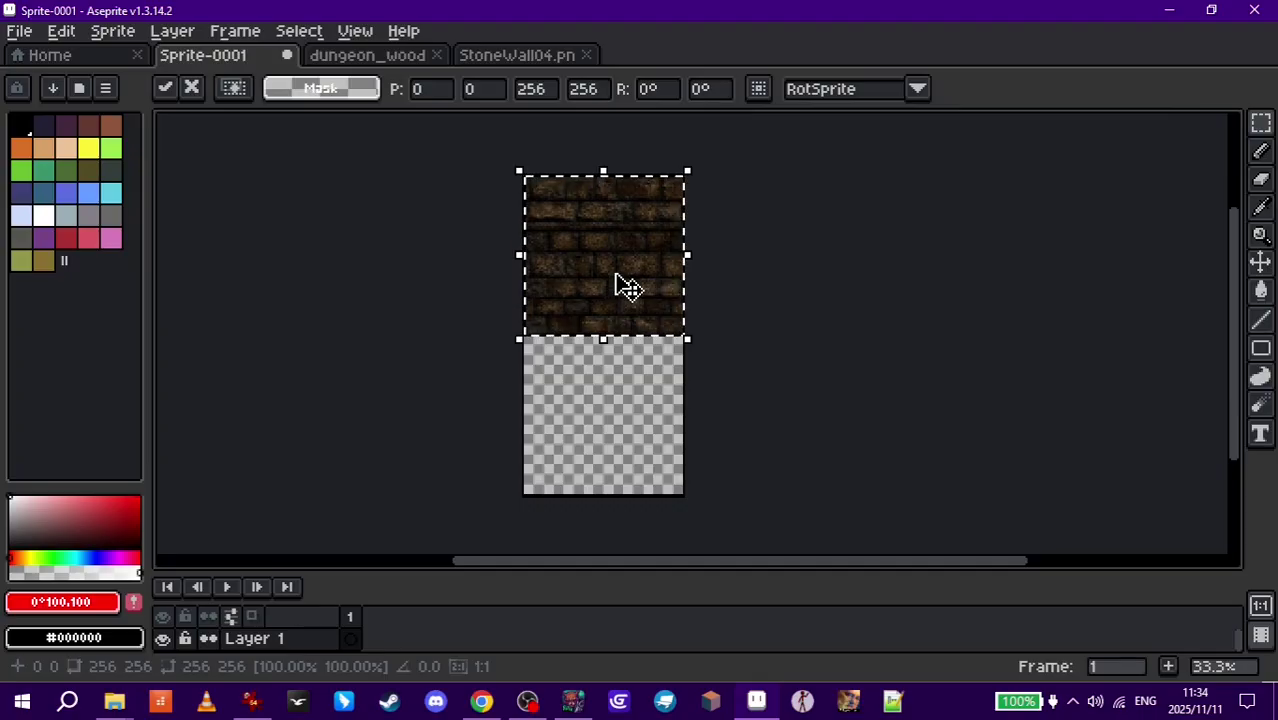
Step: Copy the dungeon_woodfloor planks and place them in Sprite-0001's lower half
{"action": "left_click", "coordinate": [398, 57]}
{"action": "key", "text": "ctrl+a"}
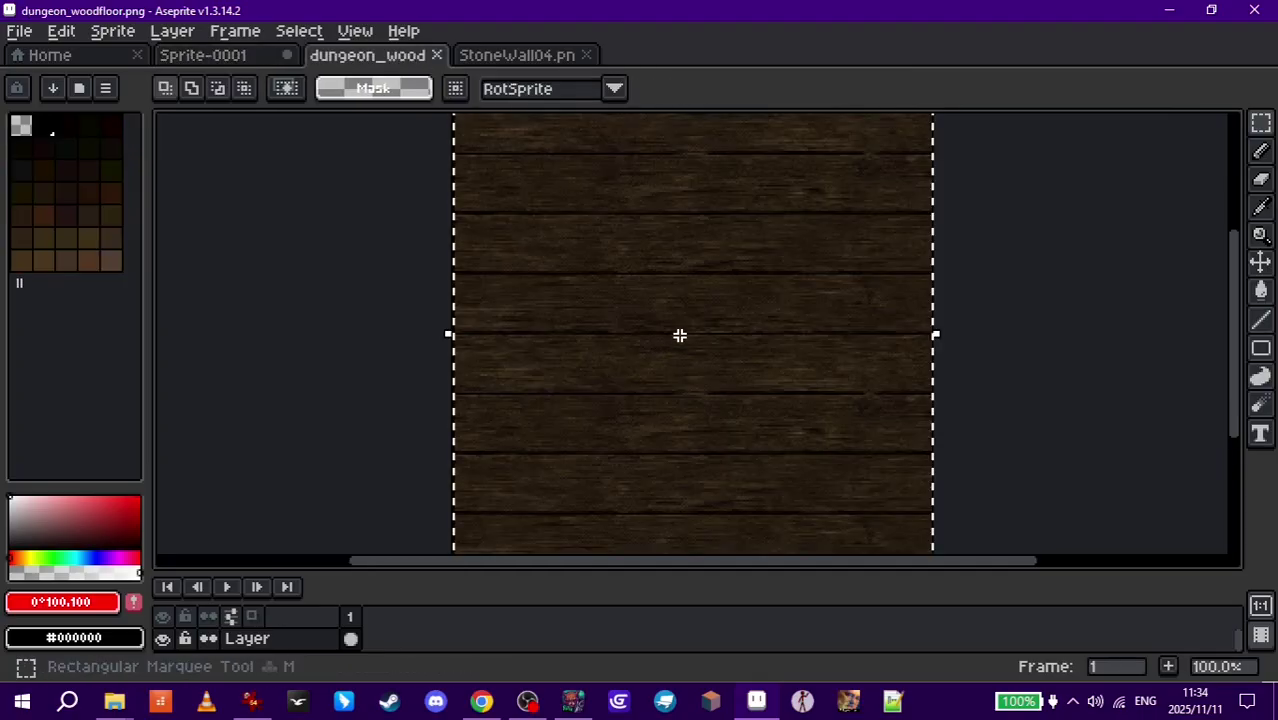
{"action": "left_click", "coordinate": [222, 57]}
{"action": "left_click", "coordinate": [635, 405]}
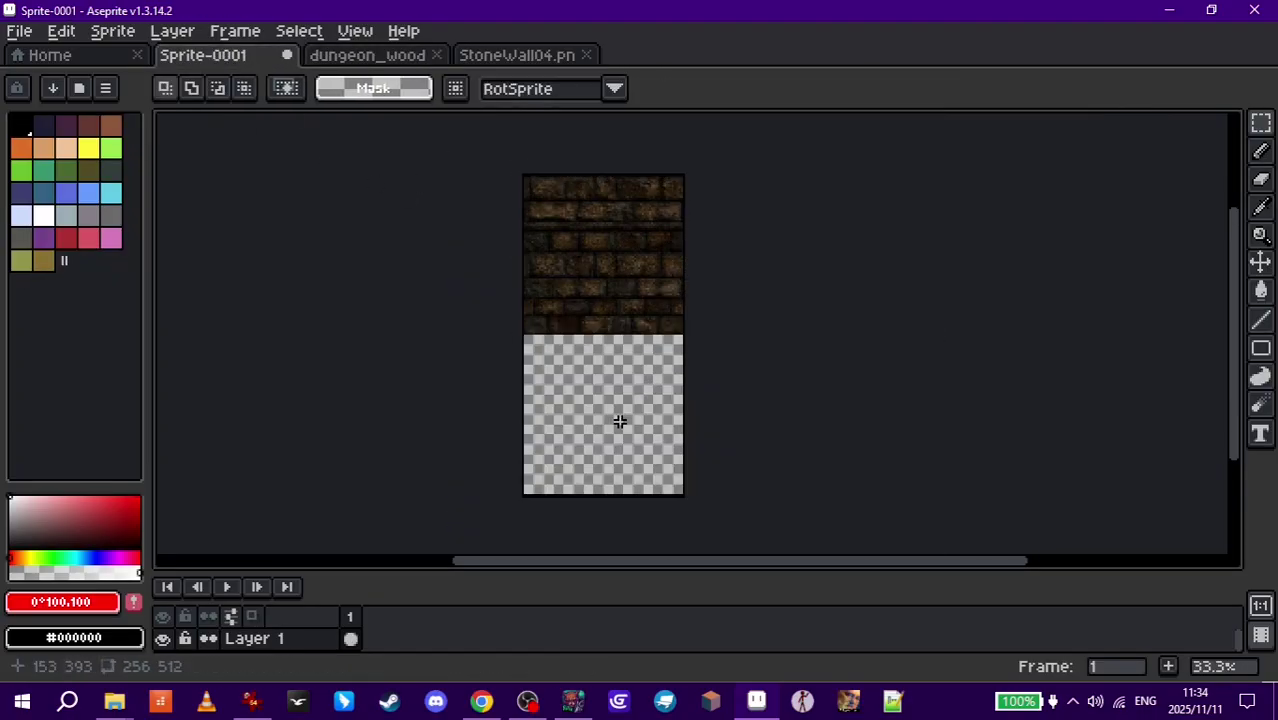
{"action": "key", "text": "ctrl+v"}
{"action": "left_click_drag", "start_coordinate": [602, 283], "coordinate": [610, 445]}
{"action": "left_click", "coordinate": [873, 422]}
{"action": "scroll", "coordinate": [873, 422], "scroll_direction": "up", "scroll_amount": 1}
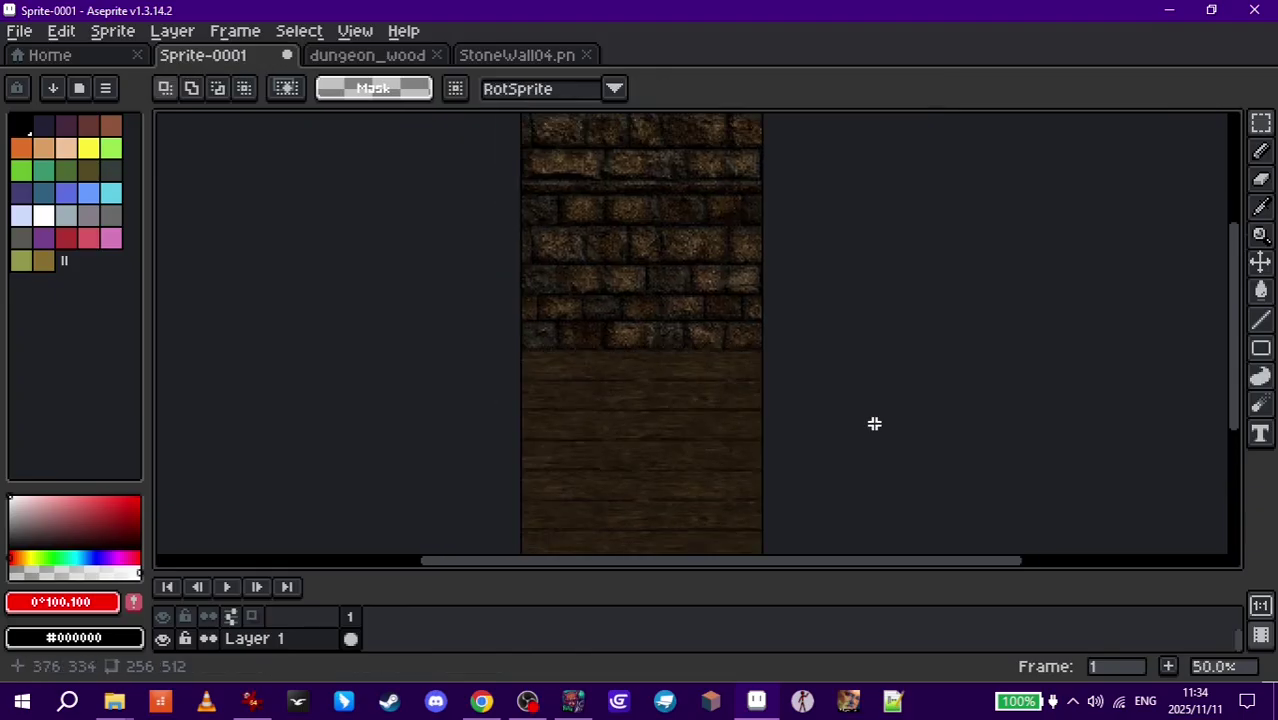
{"action": "scroll", "coordinate": [762, 345], "scroll_direction": "down", "scroll_amount": 1}
Step: Export the combined 256 × 512 stone-and-wood tall wall image
{"action": "left_click", "coordinate": [19, 31]}
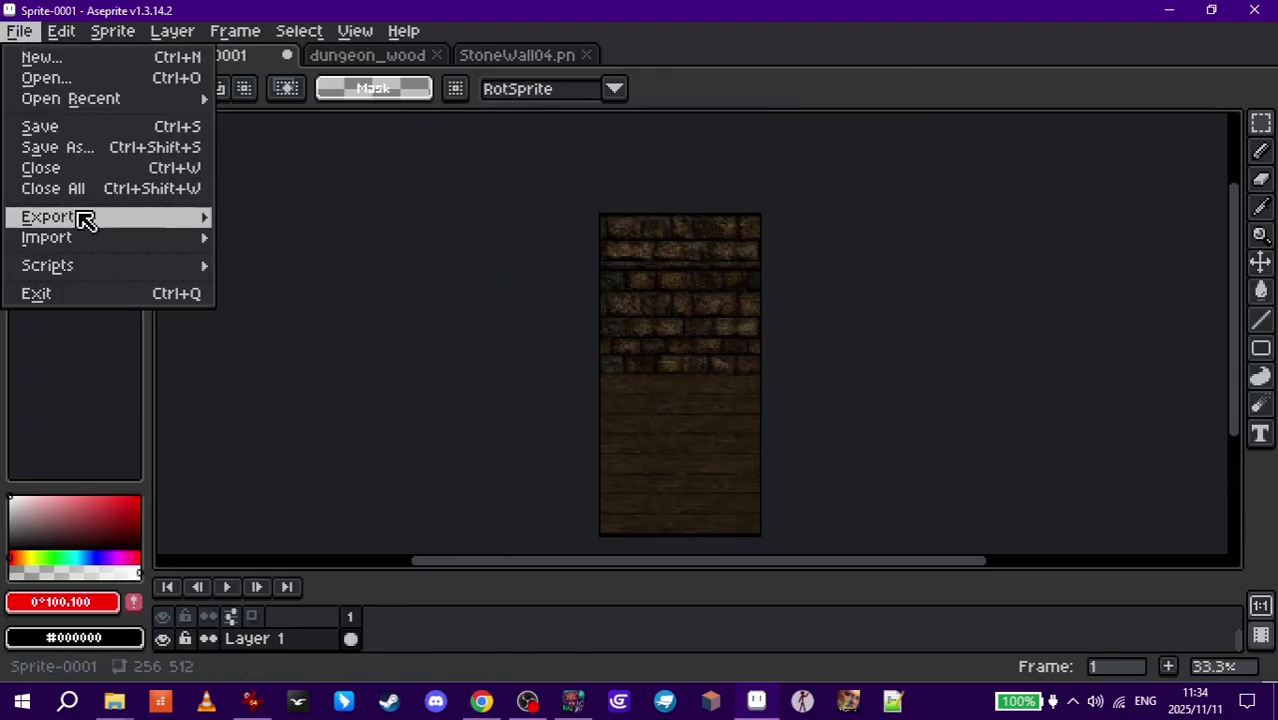
{"action": "mouse_move", "coordinate": [86, 216]}
{"action": "left_click", "coordinate": [322, 217]}
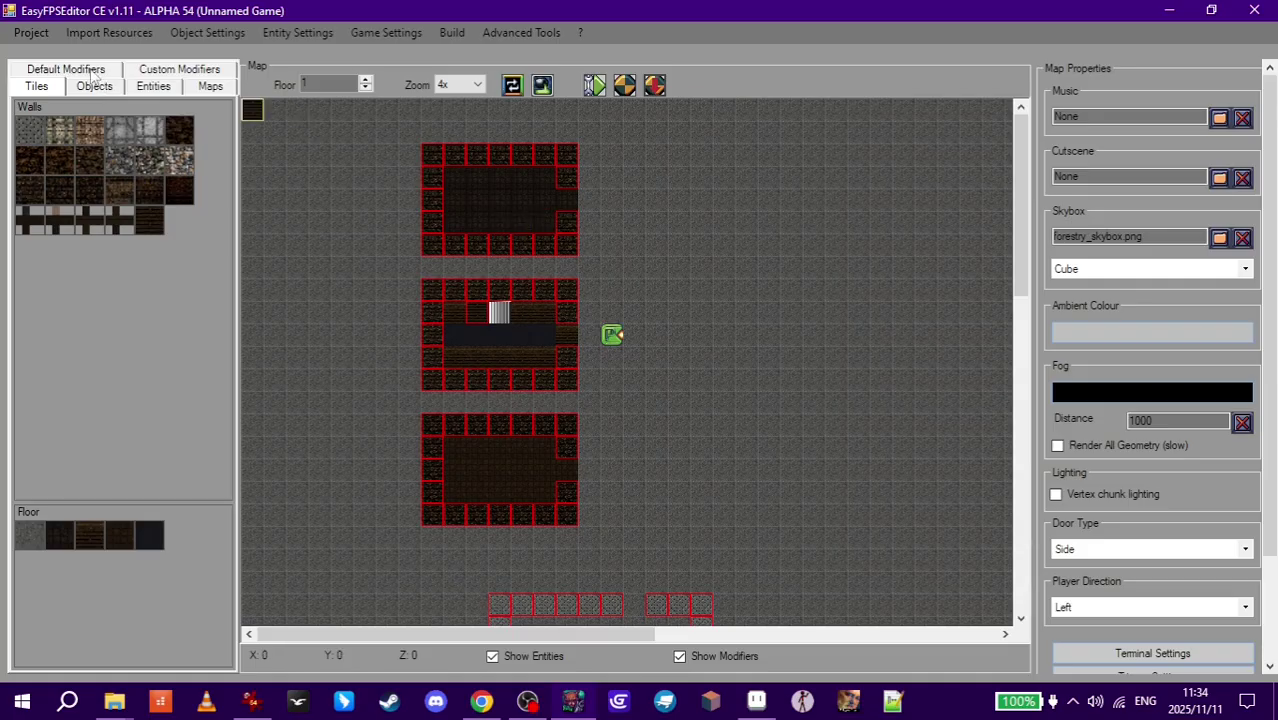
Step: Import tallwalltest.png from the desktop as a wall texture, then show floor 2
{"action": "left_click", "coordinate": [109, 32]}
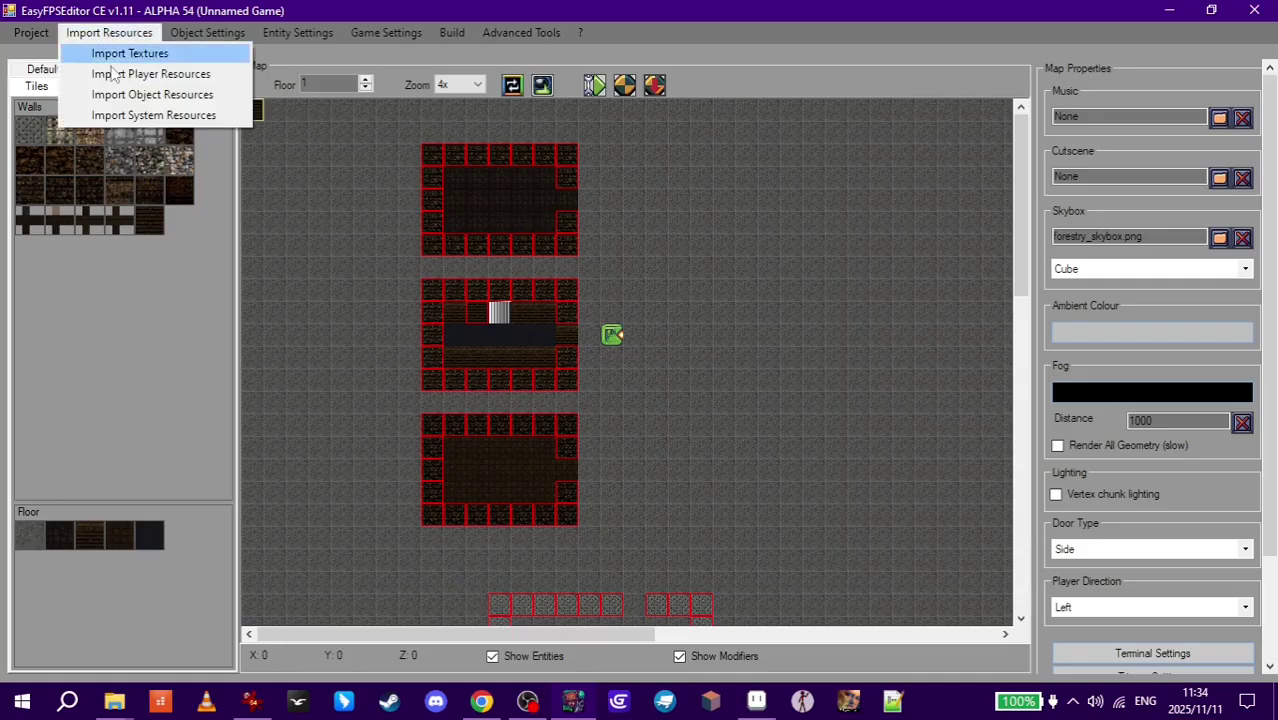
{"action": "left_click", "coordinate": [128, 52]}
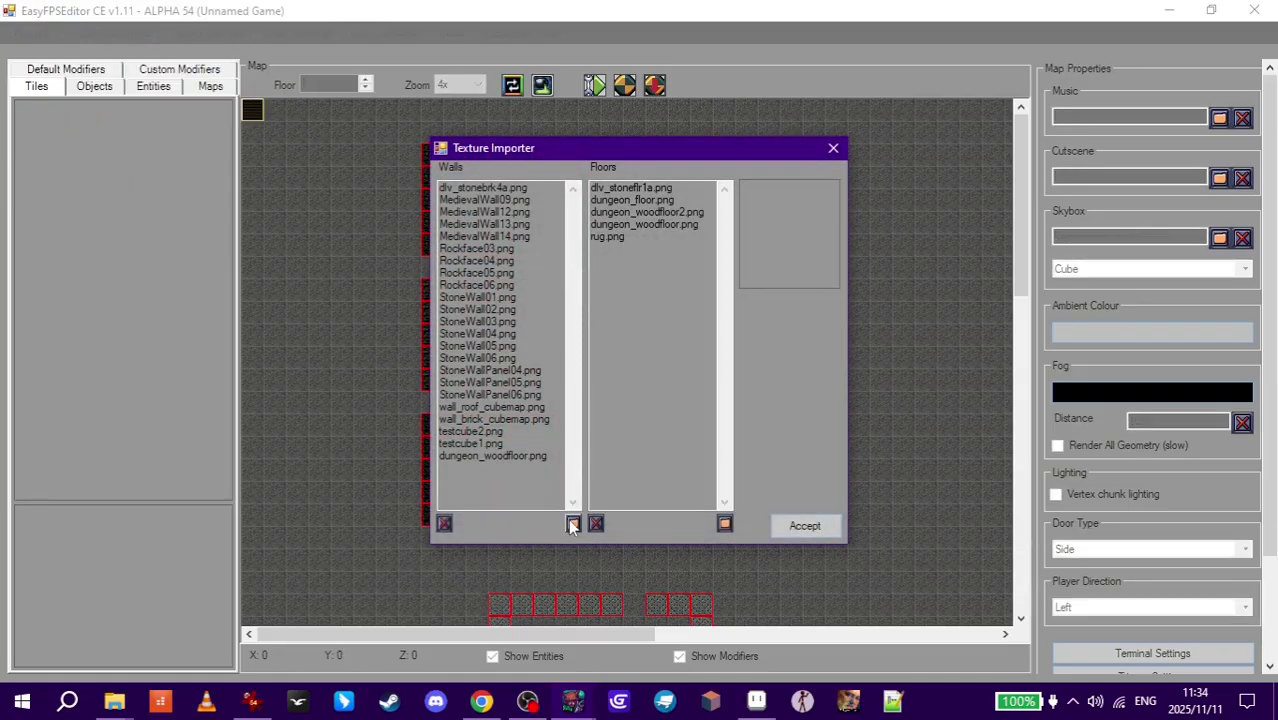
{"action": "left_click", "coordinate": [573, 525]}
{"action": "left_click", "coordinate": [884, 345]}
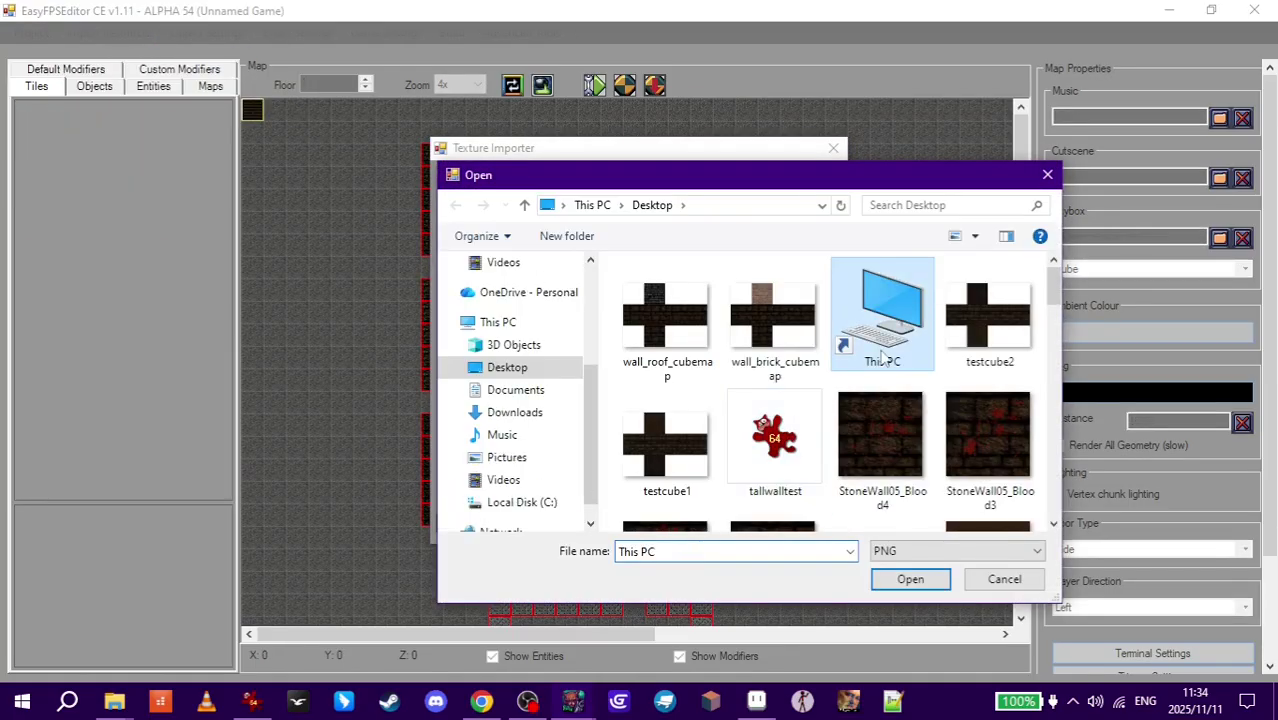
{"action": "left_click", "coordinate": [988, 320]}
{"action": "left_click", "coordinate": [775, 440]}
{"action": "left_click", "coordinate": [910, 579]}
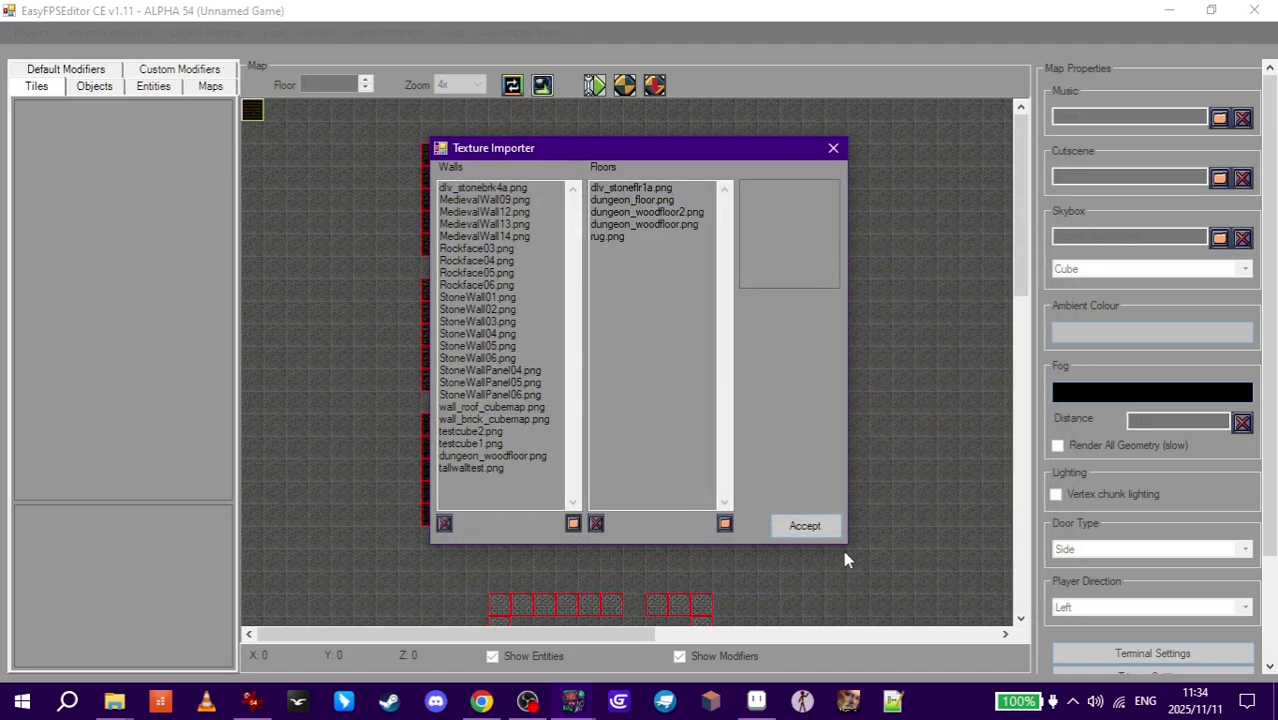
{"action": "left_click", "coordinate": [805, 525]}
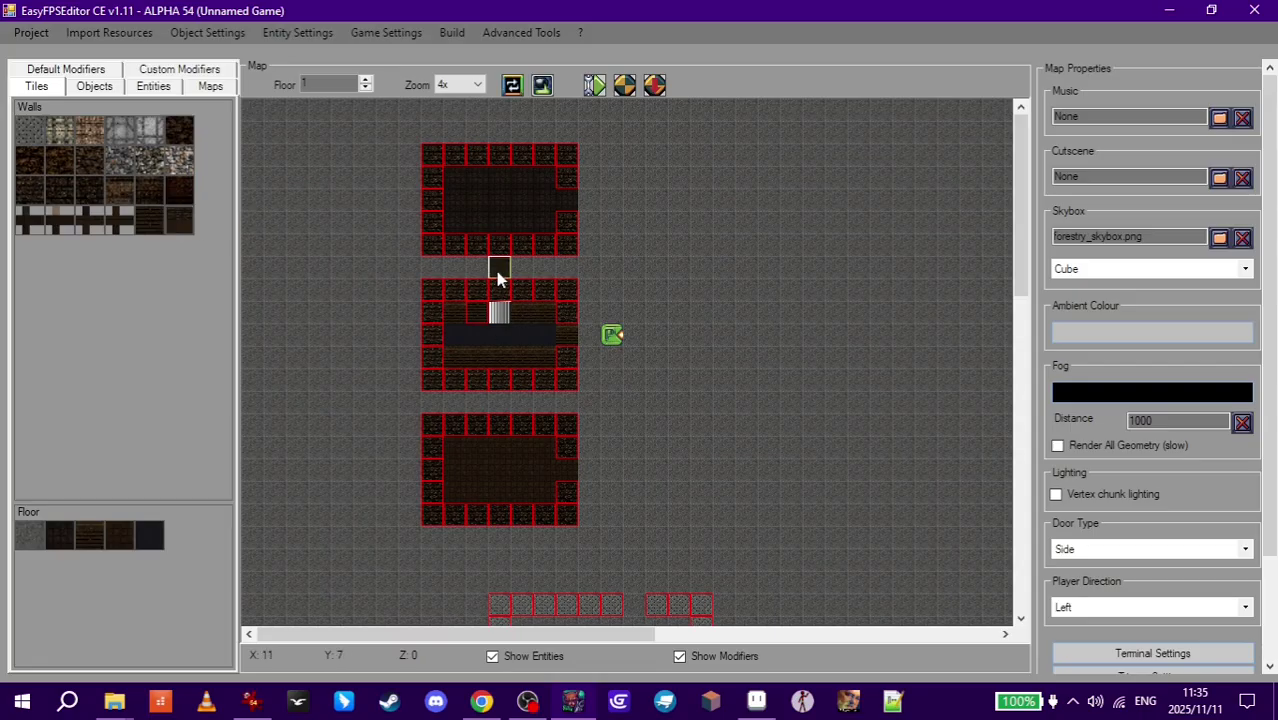
{"action": "scroll", "coordinate": [480, 320], "scroll_direction": "up", "scroll_amount": 1}
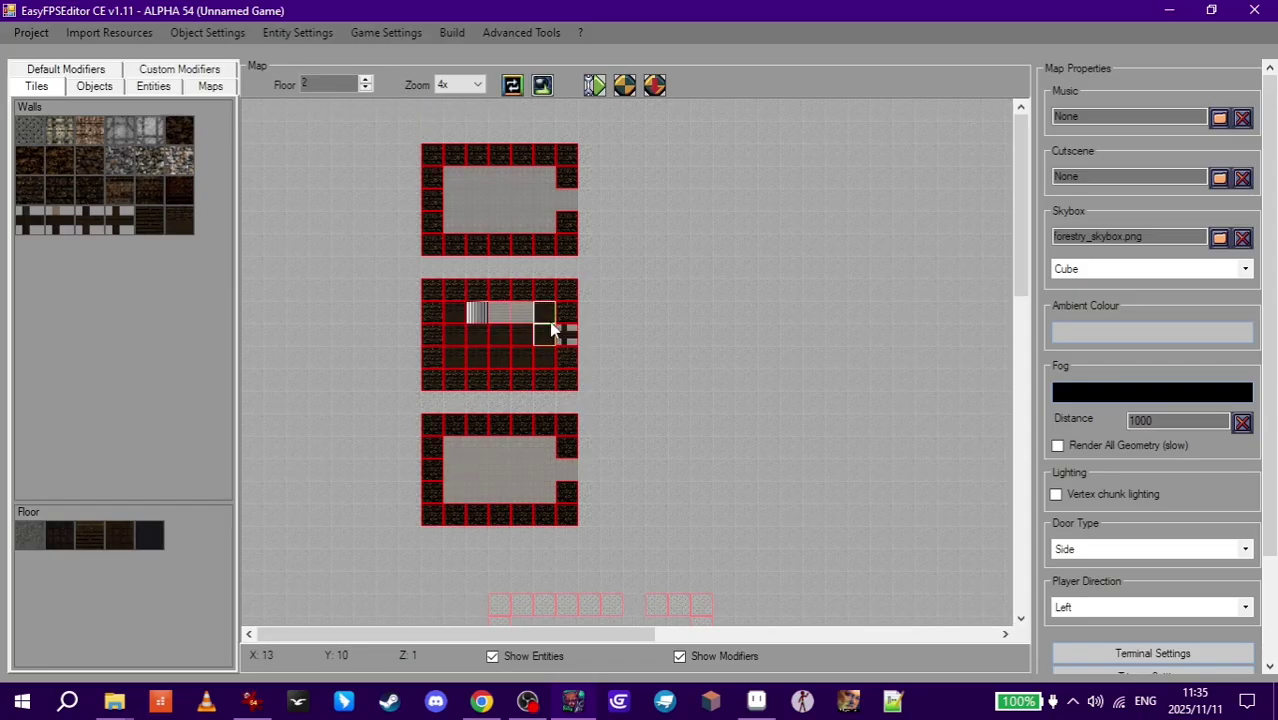
Step: Playtest the map, walking through the brick room and climbing onto the wooden rooftop
{"action": "left_click", "coordinate": [656, 86]}
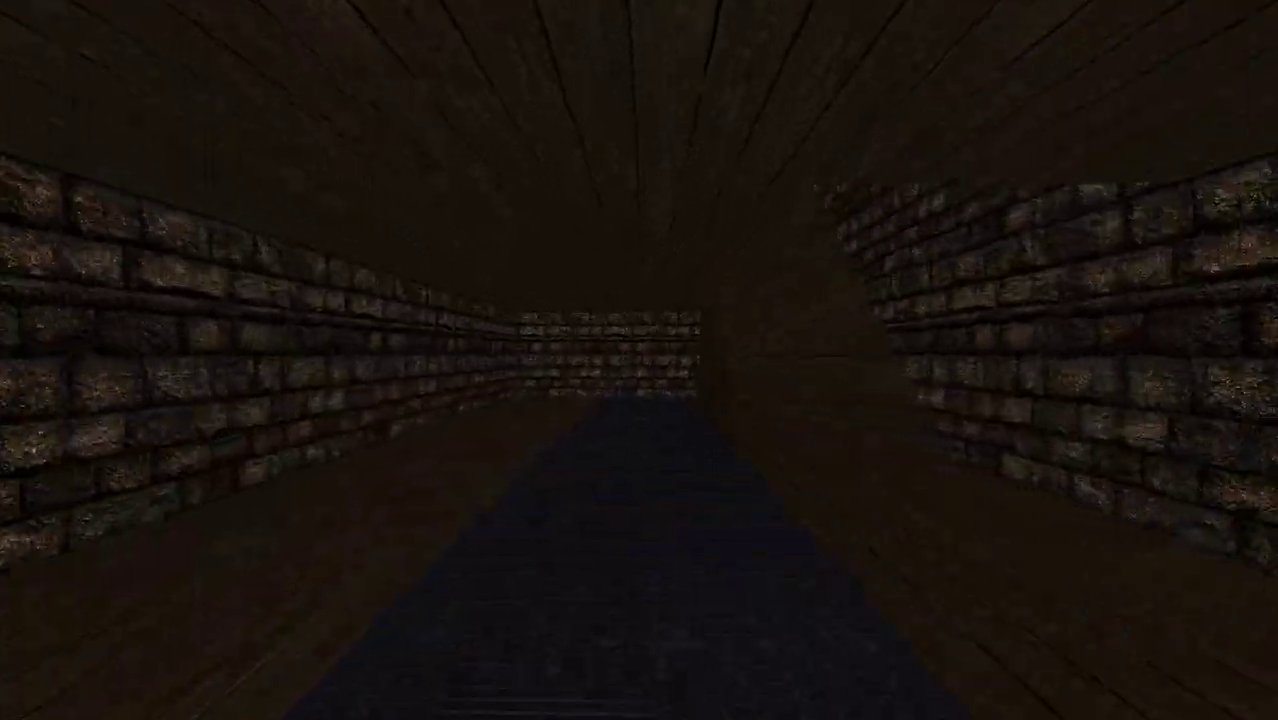
{"action": "key", "text": "w"}
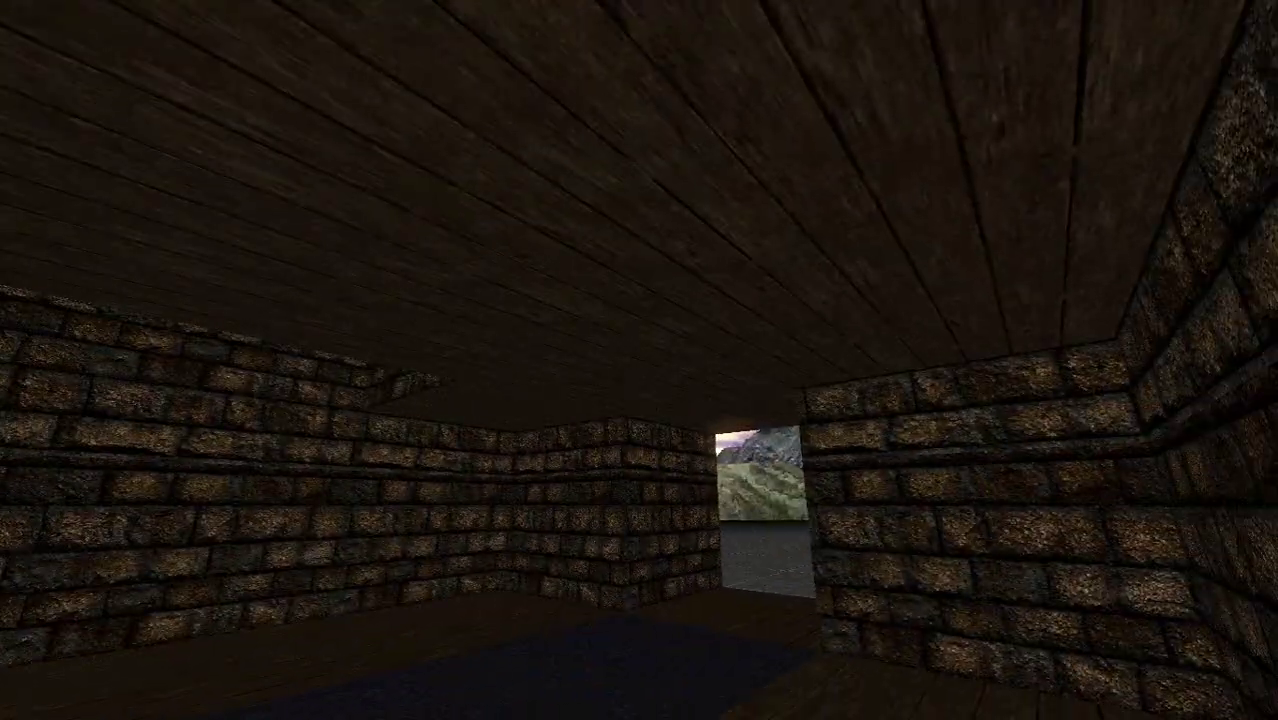
{"action": "key", "text": "w"}
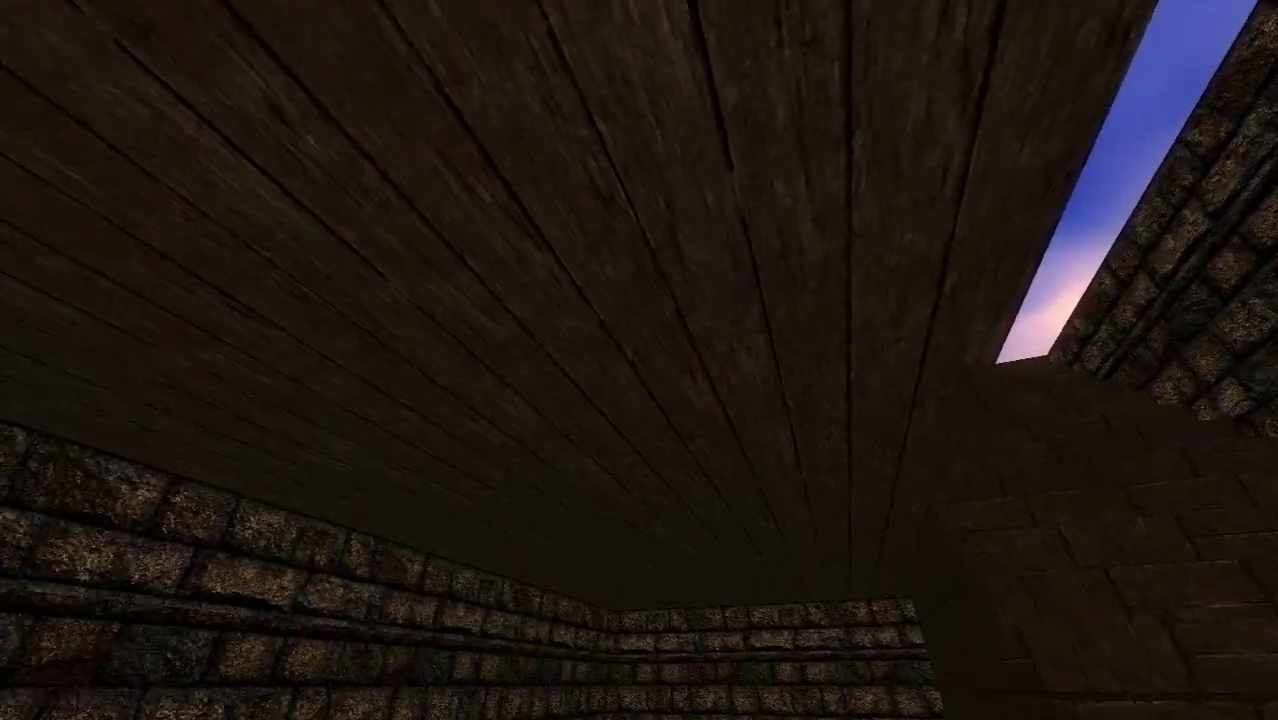
{"action": "key", "text": "Left"}
{"action": "key", "text": "Up"}
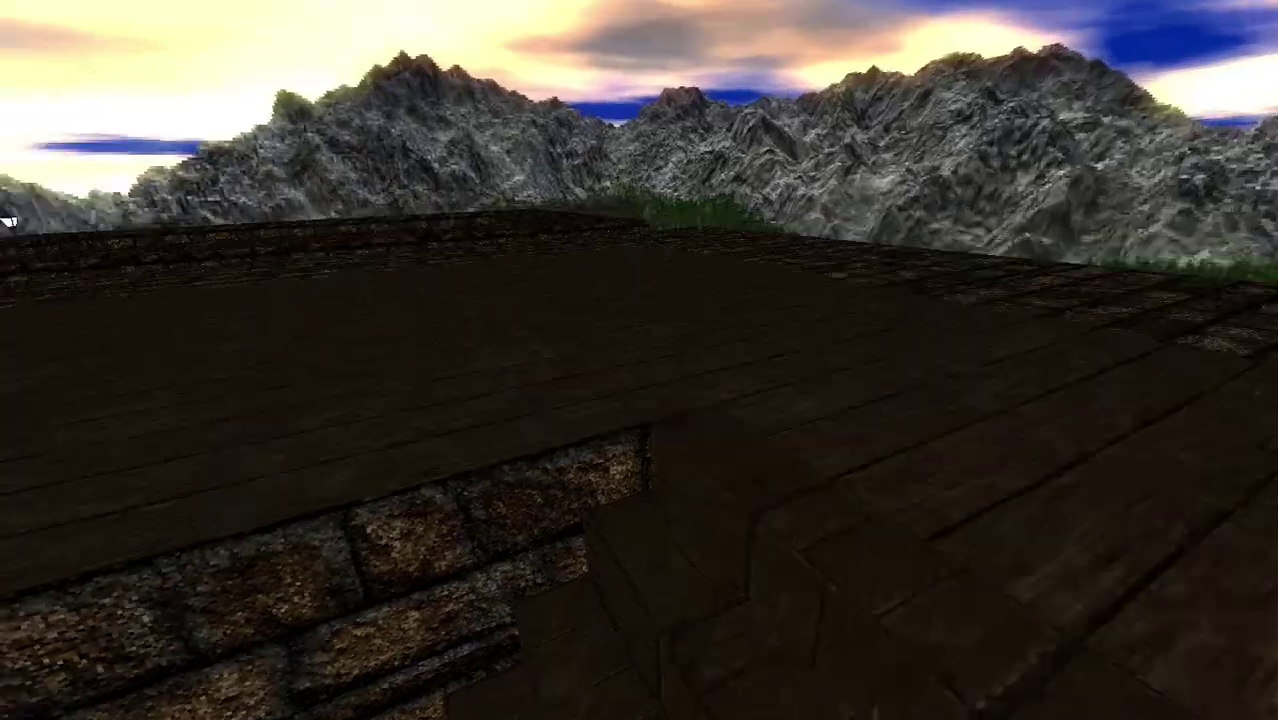
{"action": "key", "text": "Right"}
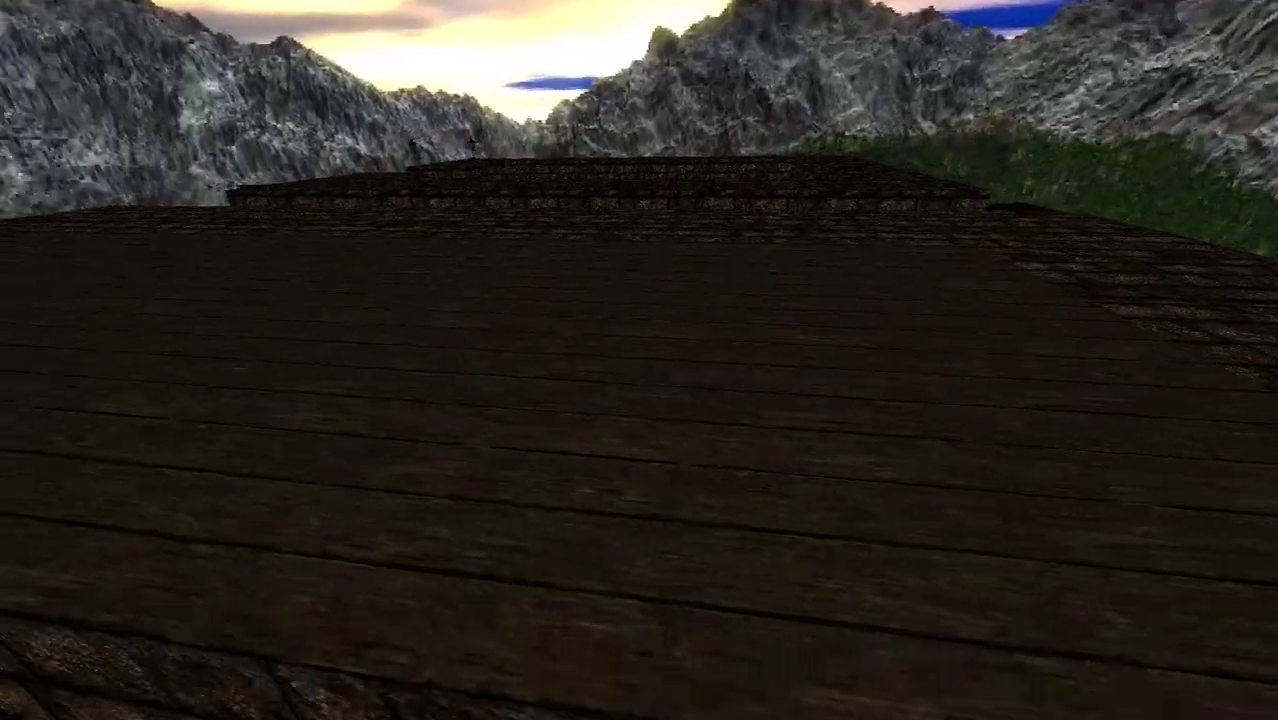
{"action": "key", "text": "Right"}
{"action": "key", "text": "Left"}
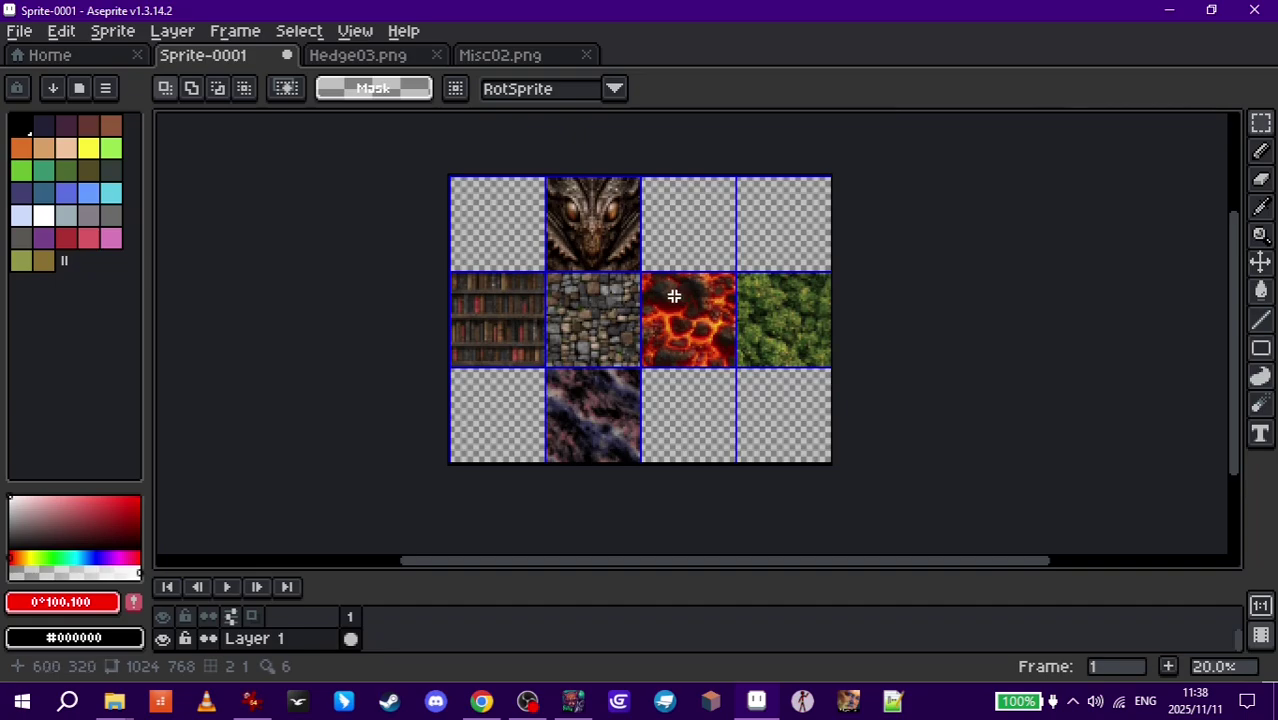
Step: Turn off the grid over the cube-map sheet and return to the EFPSE Texture Types chart
{"action": "scroll", "coordinate": [674, 296], "scroll_direction": "up", "scroll_amount": 1}
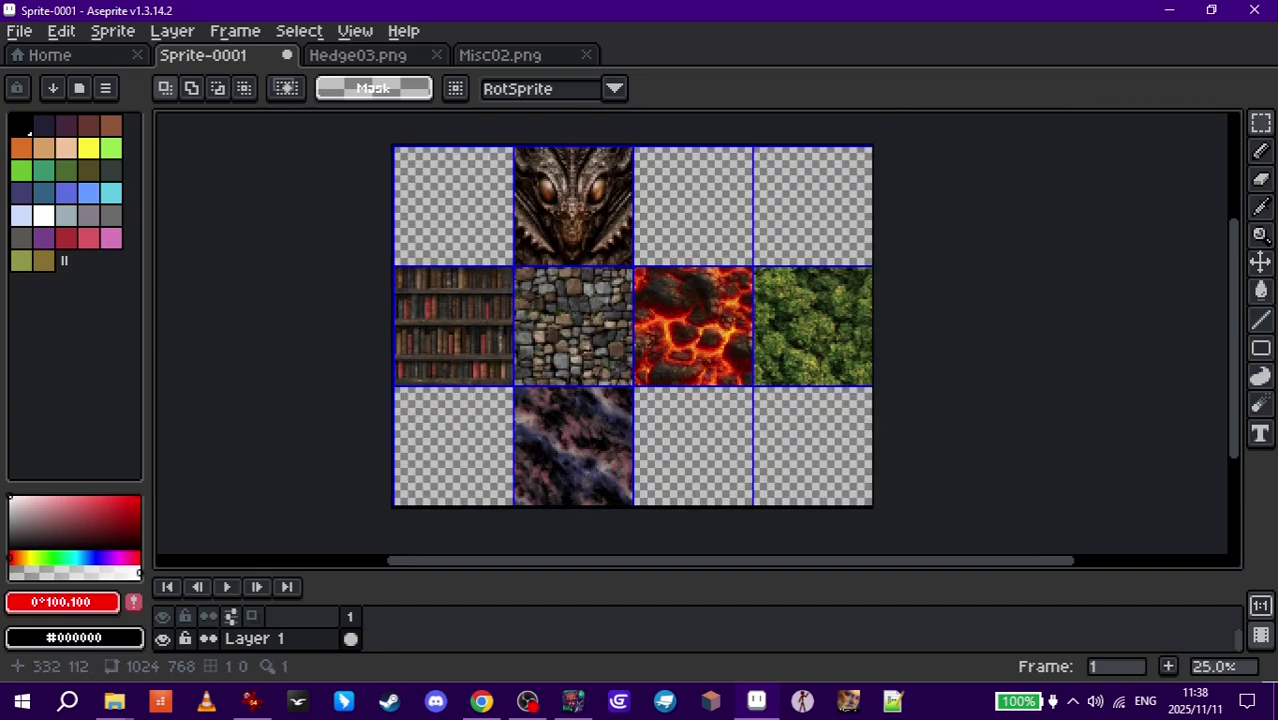
{"action": "left_click", "coordinate": [362, 31]}
{"action": "mouse_move", "coordinate": [423, 140]}
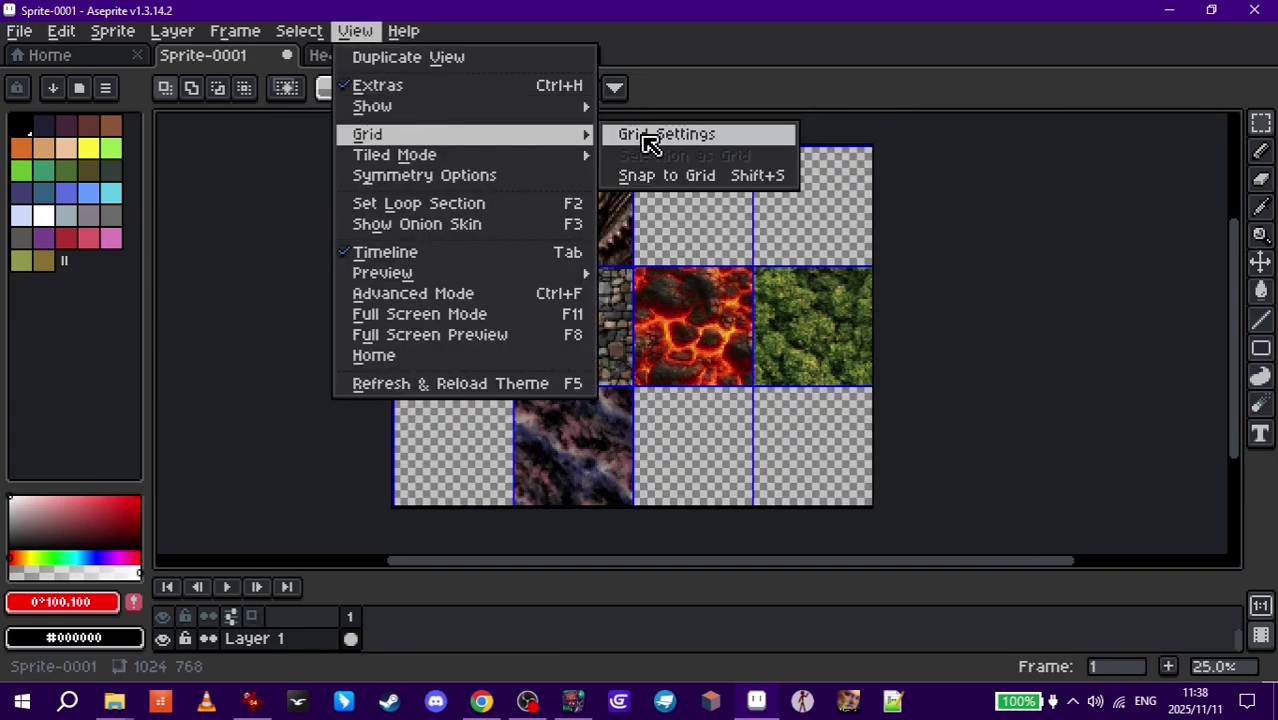
{"action": "left_click", "coordinate": [378, 85]}
{"action": "scroll", "coordinate": [612, 285], "scroll_direction": "up", "scroll_amount": 1}
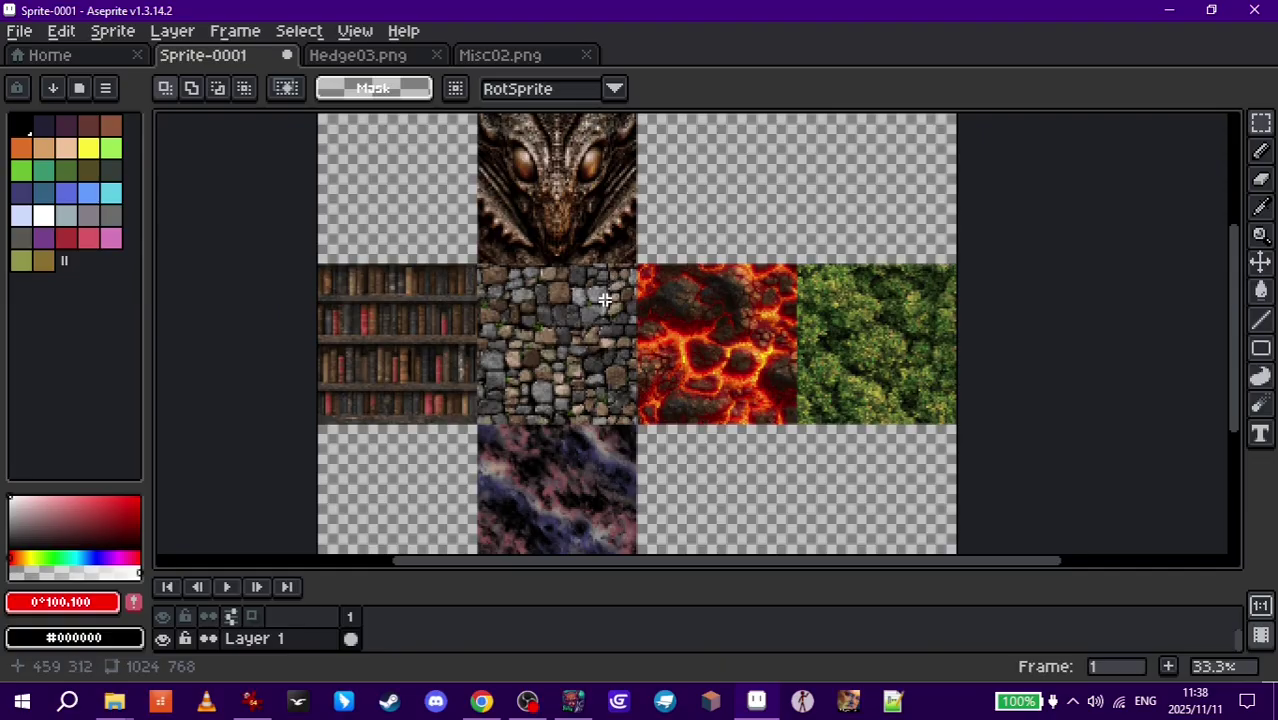
{"action": "left_click", "coordinate": [254, 704]}
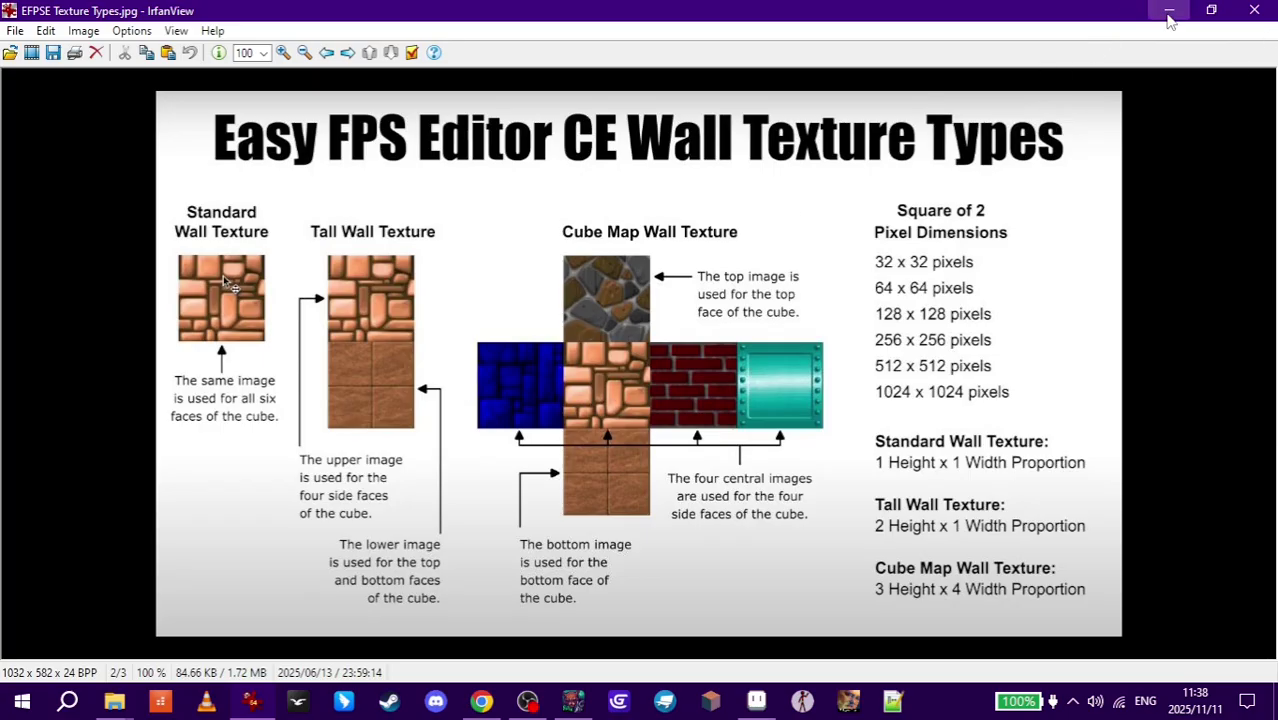
Step: On floor 3, paint dark brick walls around the middle room
{"action": "left_click", "coordinate": [1168, 12]}
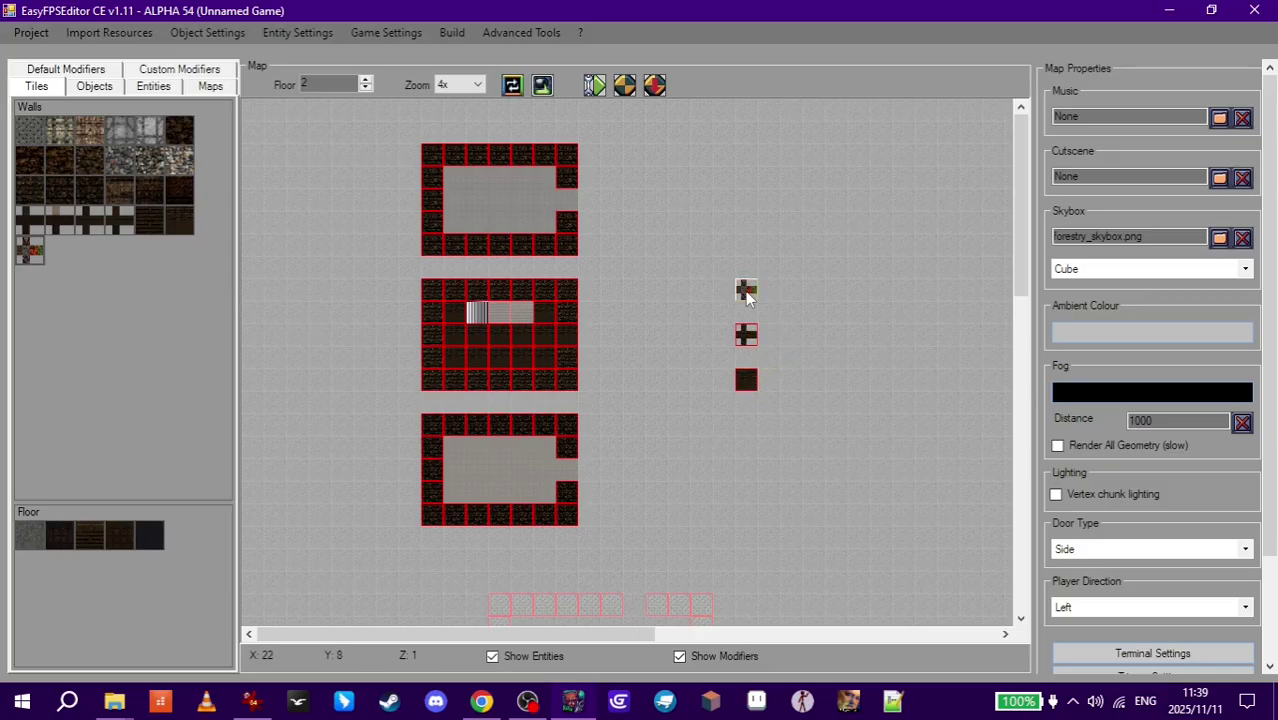
{"action": "scroll", "coordinate": [500, 110], "scroll_direction": "up", "scroll_amount": 1}
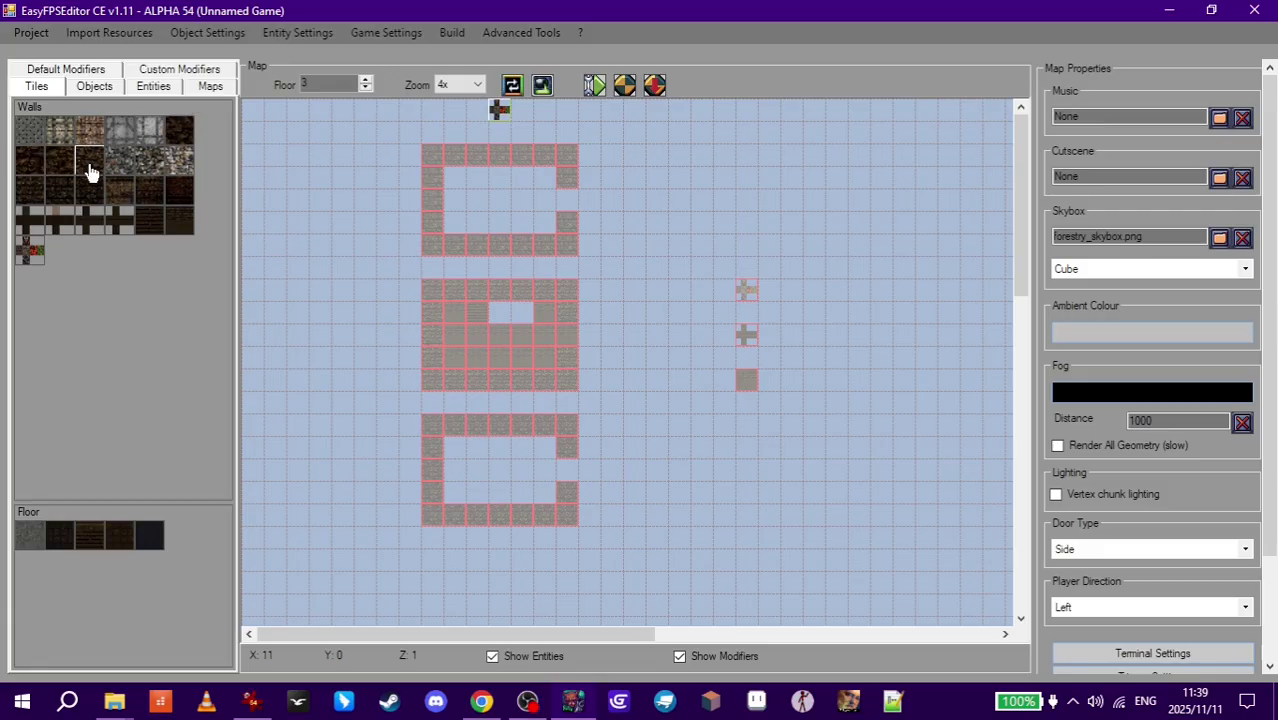
{"action": "left_click", "coordinate": [60, 192]}
{"action": "left_click_drag", "start_coordinate": [431, 289], "coordinate": [565, 288]}
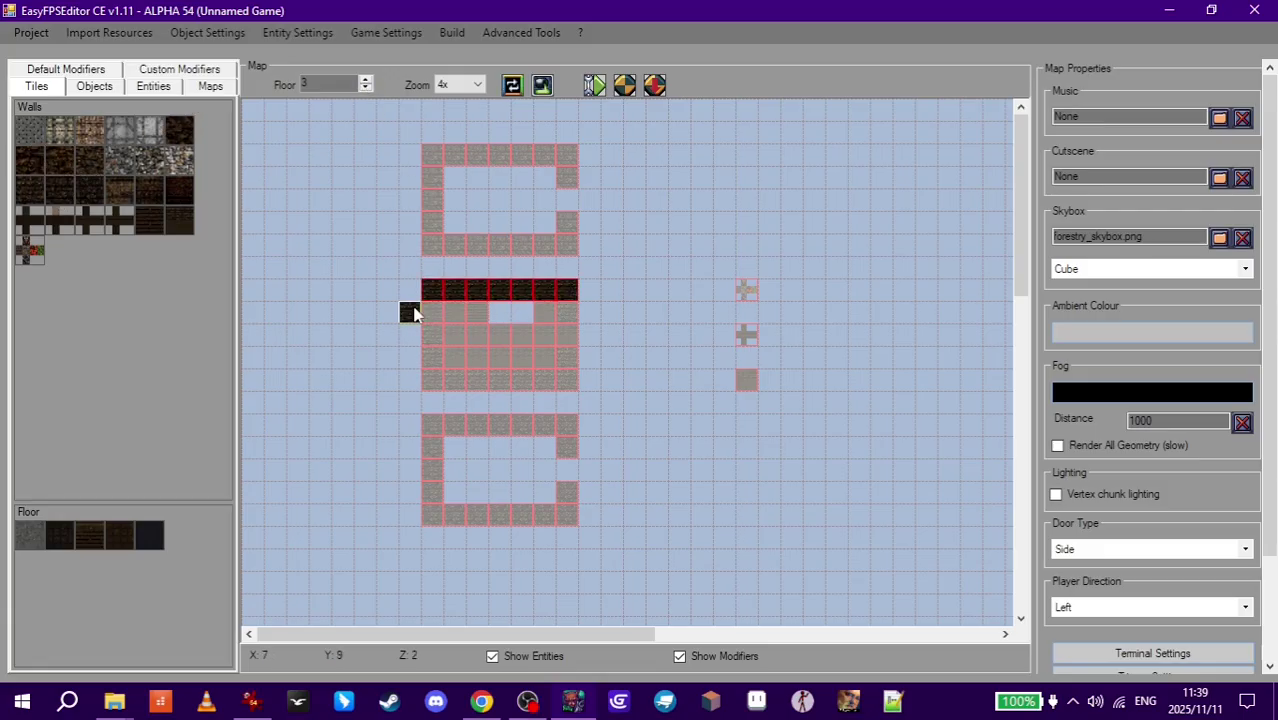
{"action": "mouse_move", "coordinate": [431, 302]}
{"action": "left_mouse_down"}
{"action": "mouse_move", "coordinate": [428, 352]}
{"action": "mouse_move", "coordinate": [566, 300]}
{"action": "left_mouse_up"}
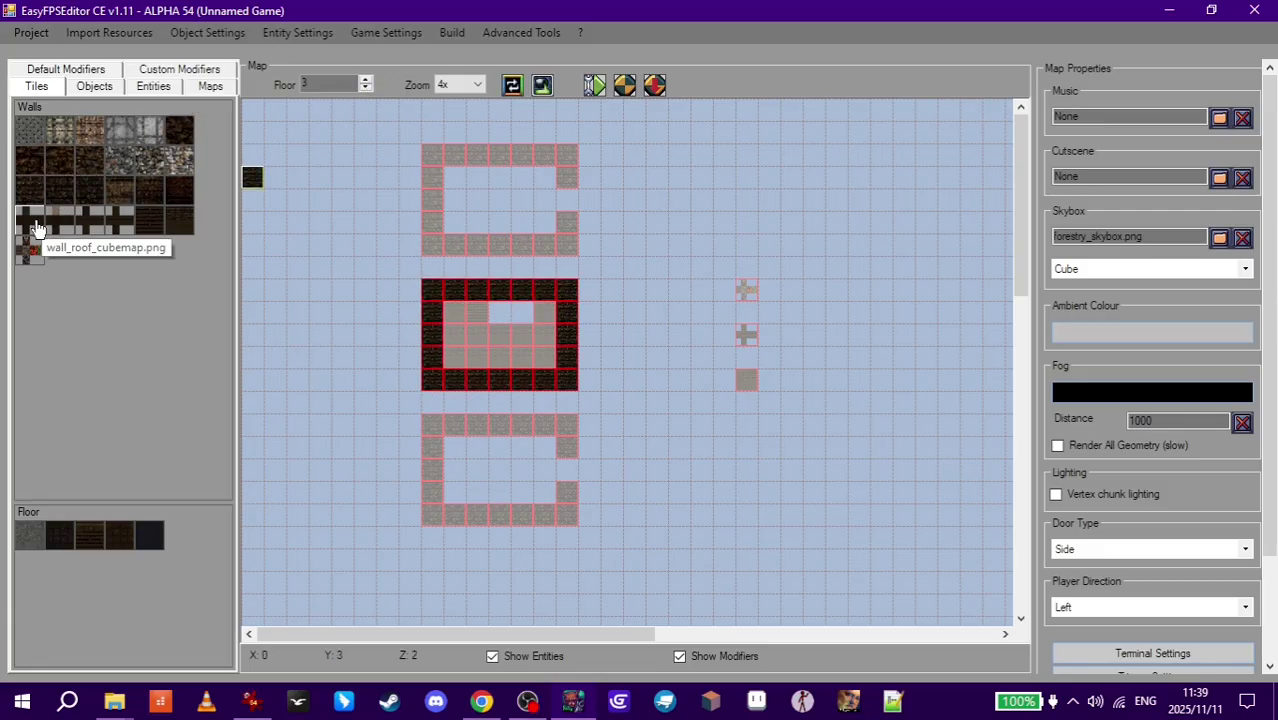
Step: Fill the area above the room with wall_roof_cubemap tiles on floor 4
{"action": "left_click", "coordinate": [35, 228]}
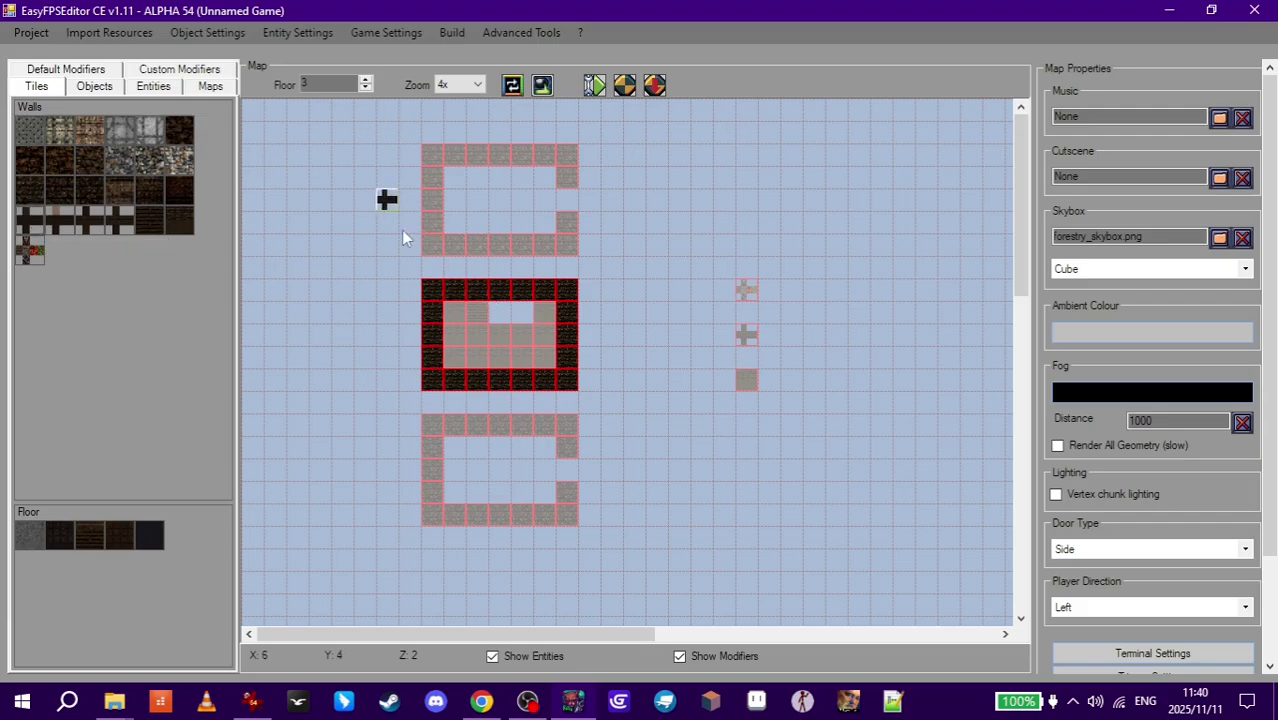
{"action": "left_click", "coordinate": [365, 80]}
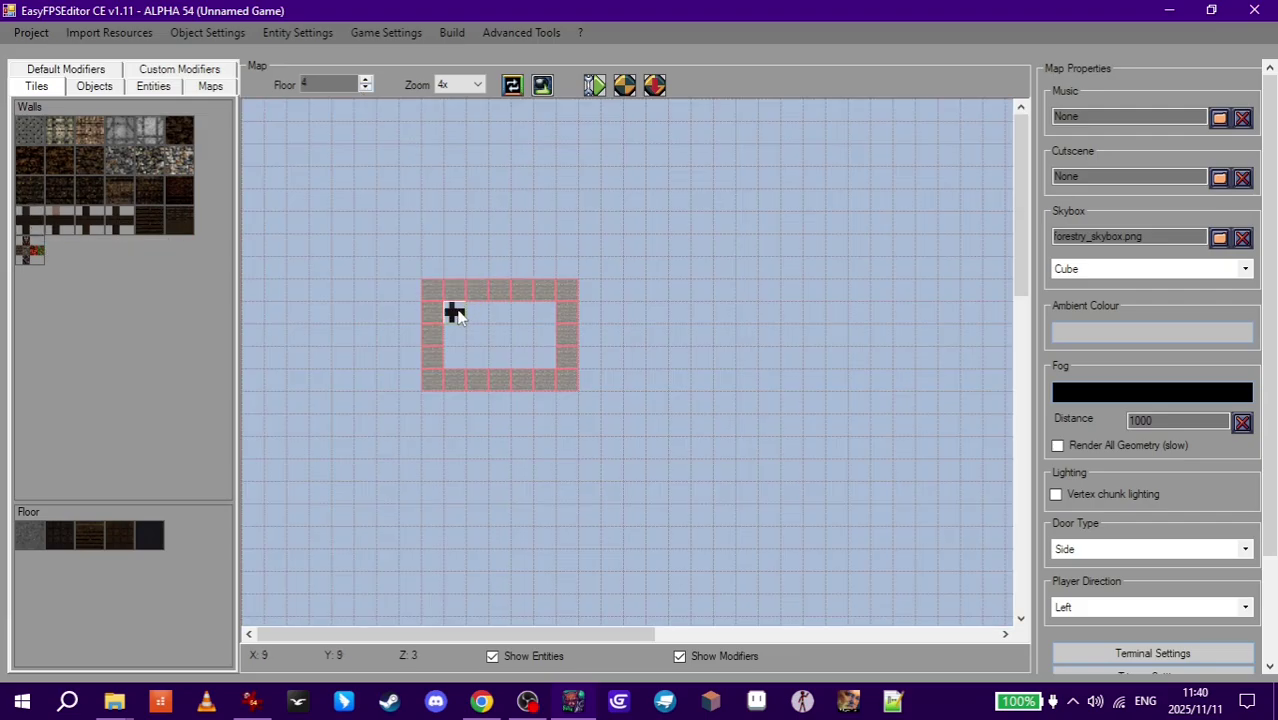
{"action": "left_click_drag", "start_coordinate": [454, 313], "coordinate": [560, 380]}
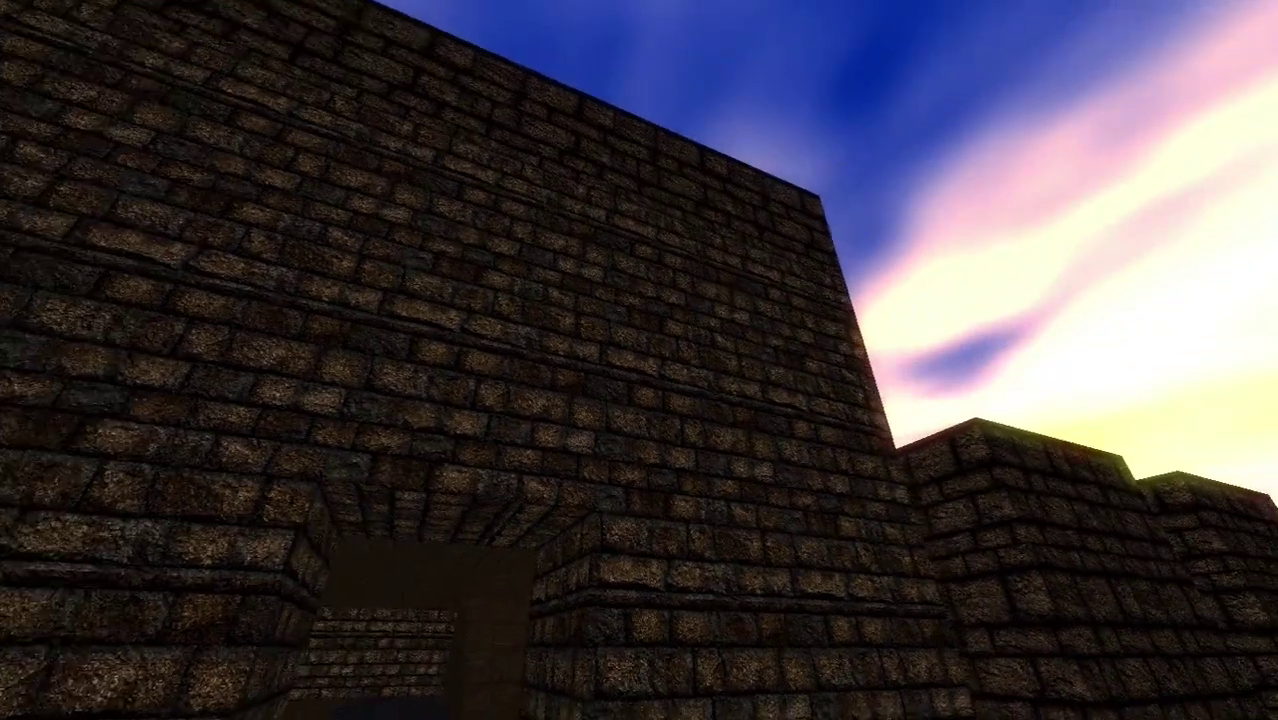
{"action": "key", "text": "Up"}
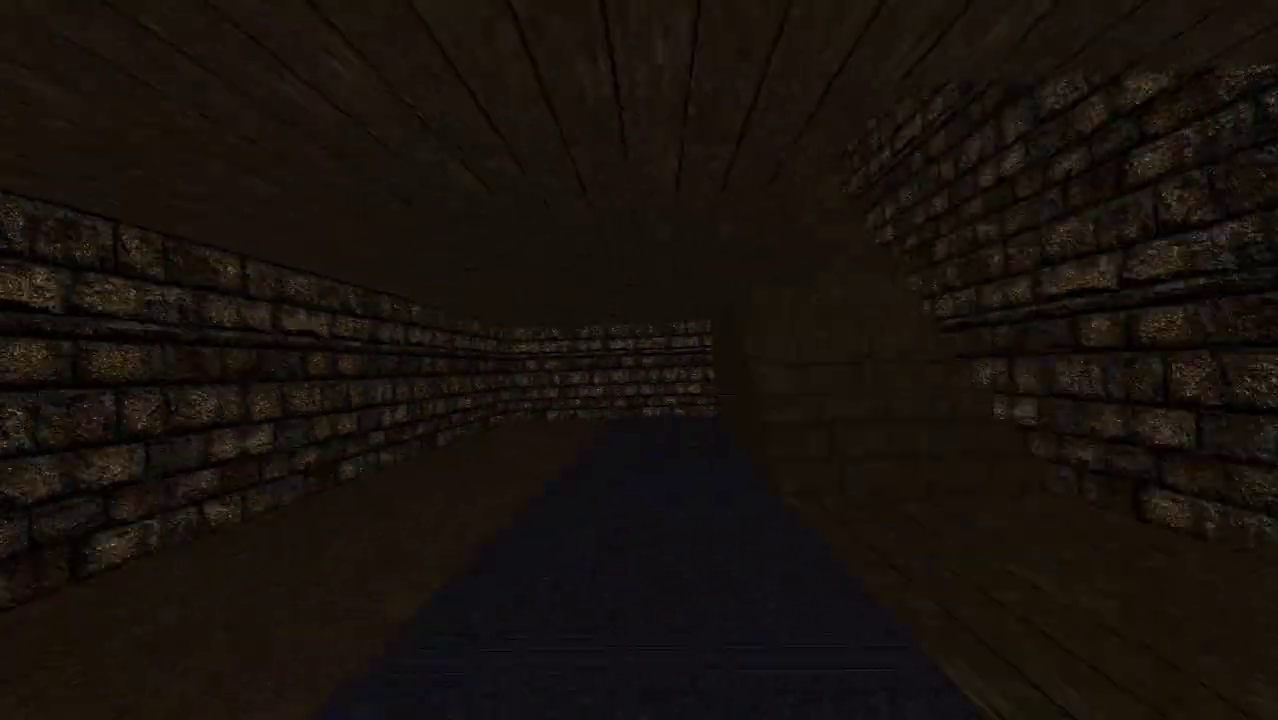
{"action": "key", "text": "Up"}
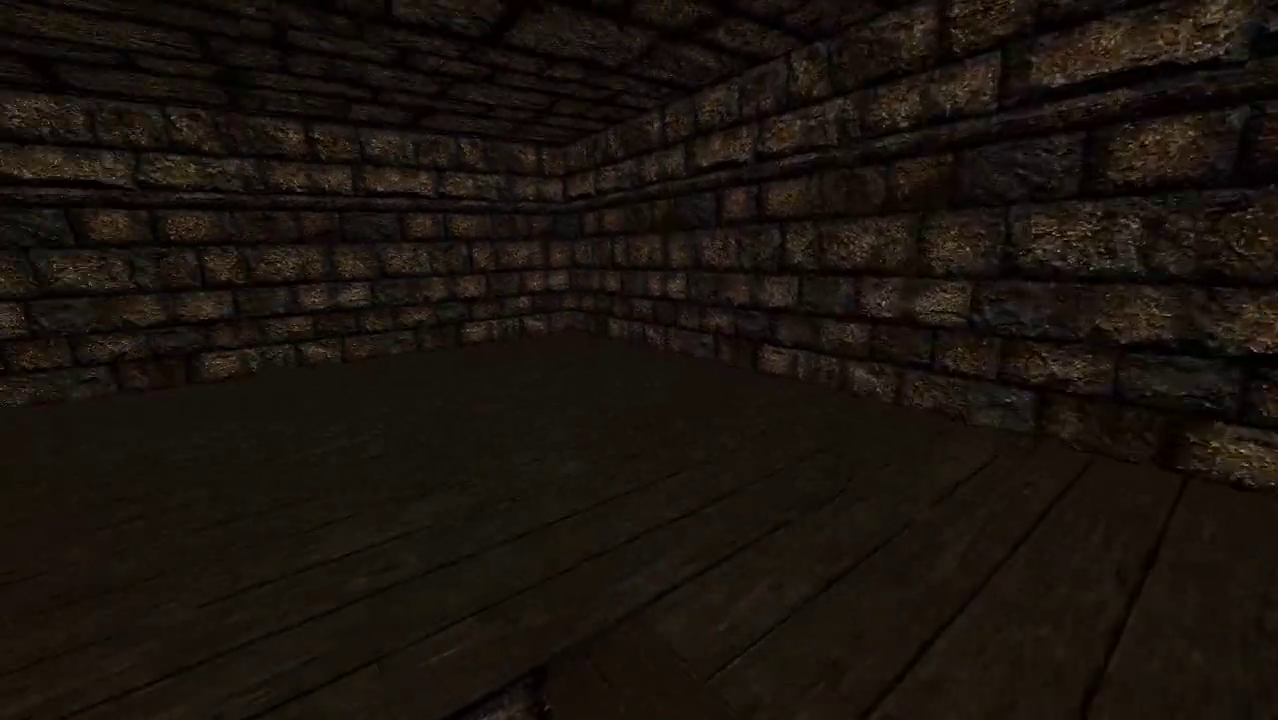
{"action": "key", "text": "Up"}
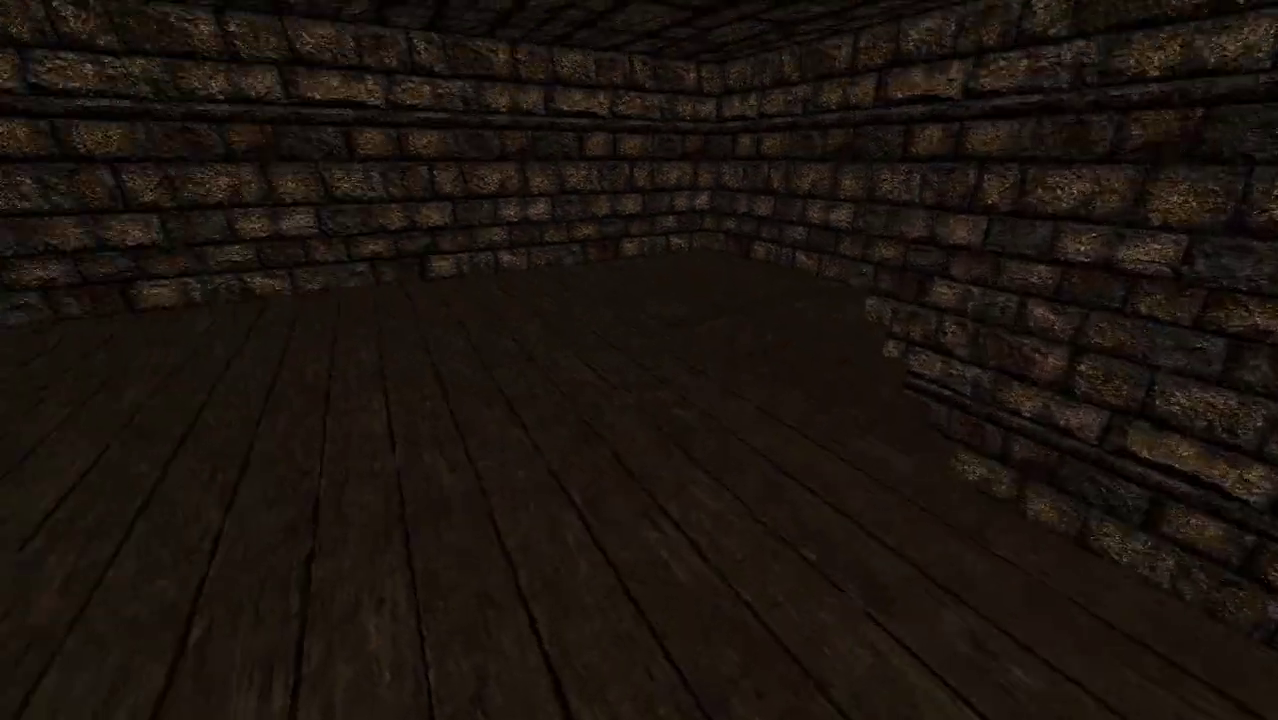
{"action": "key", "text": "Up"}
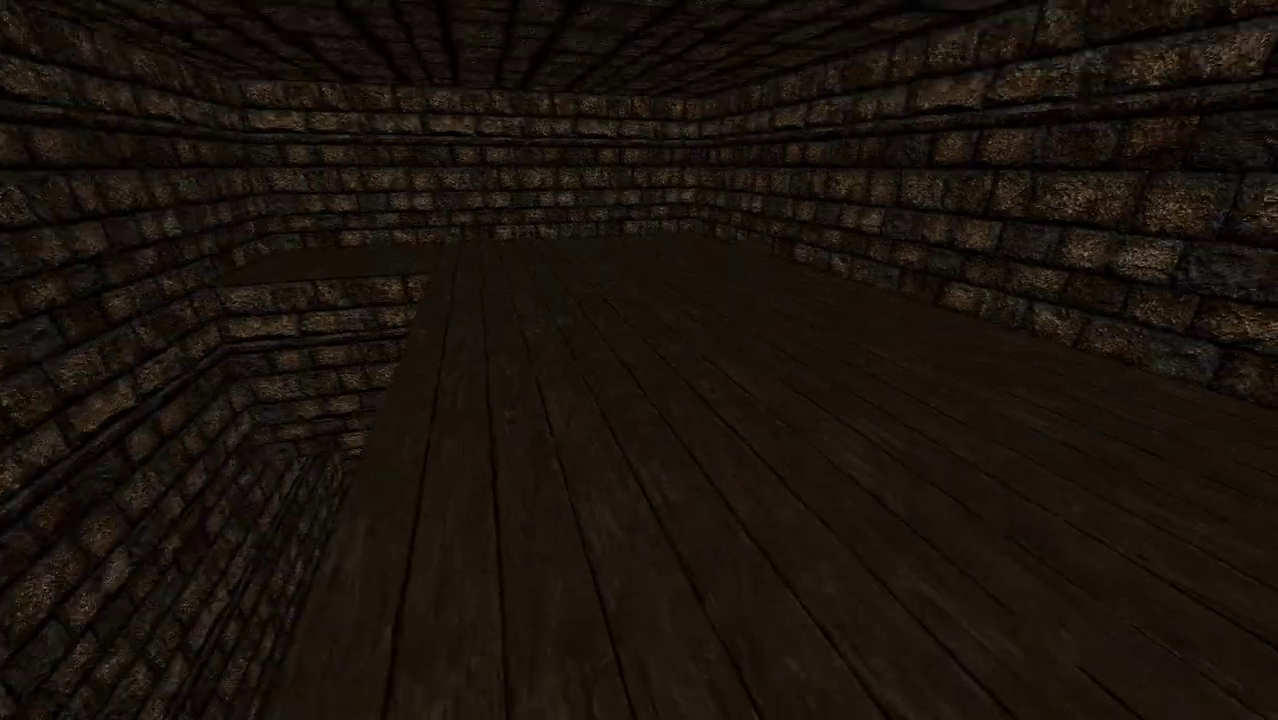